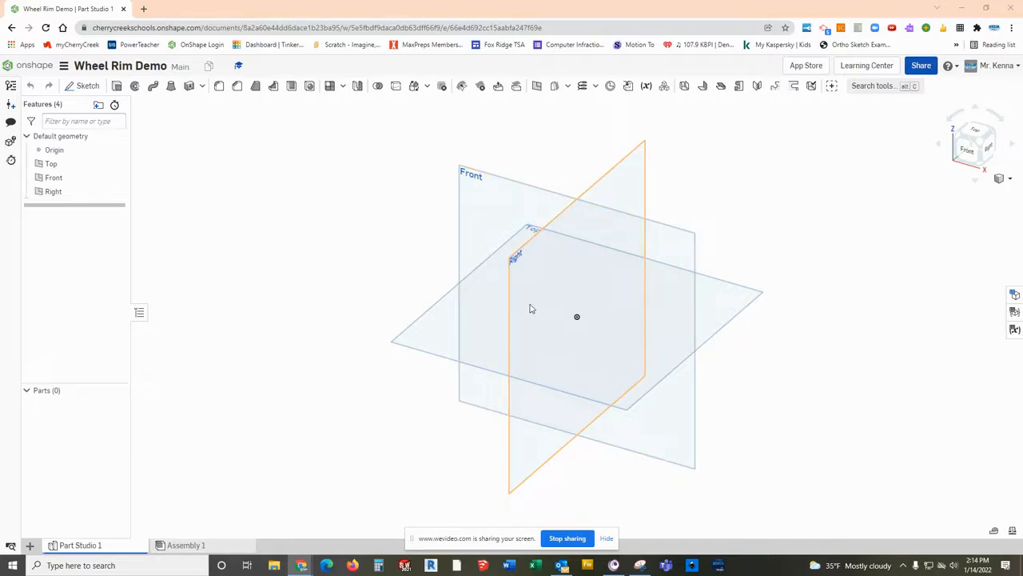
Start a new sketch on the Right plane, viewed straight on.
{"action": "left_click", "coordinate": [531, 261]}
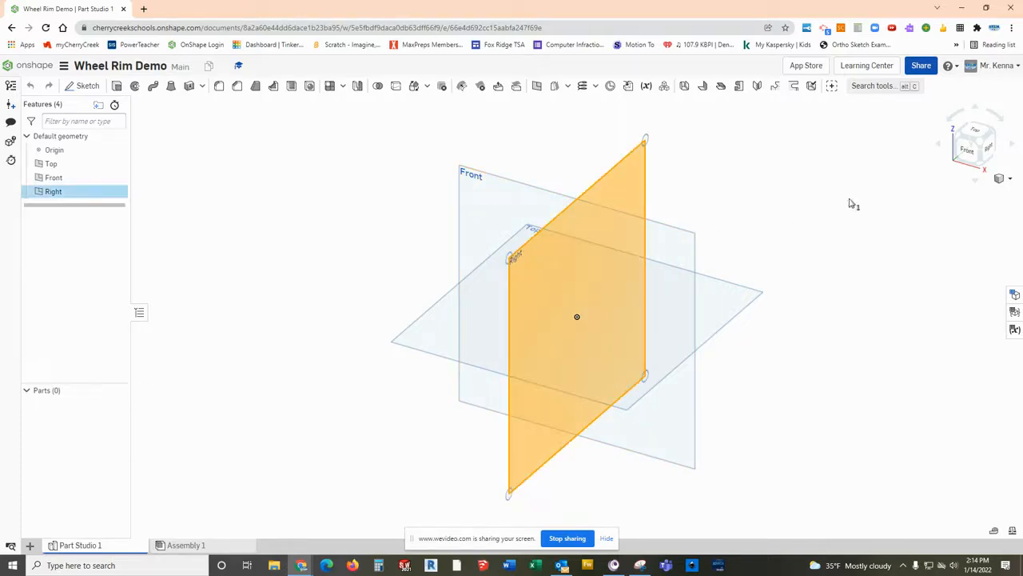
{"action": "left_click", "coordinate": [994, 153]}
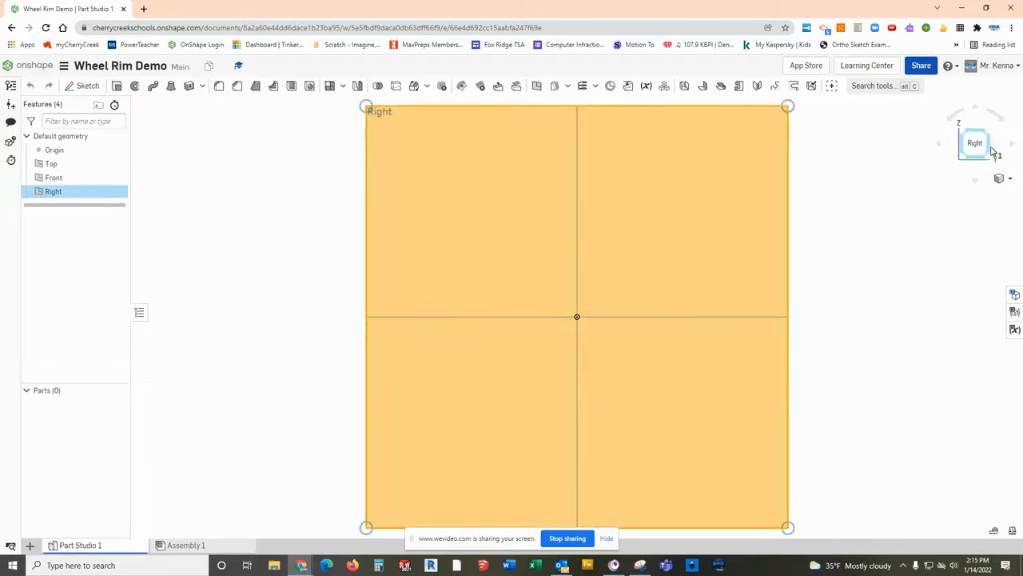
{"action": "left_click", "coordinate": [87, 85]}
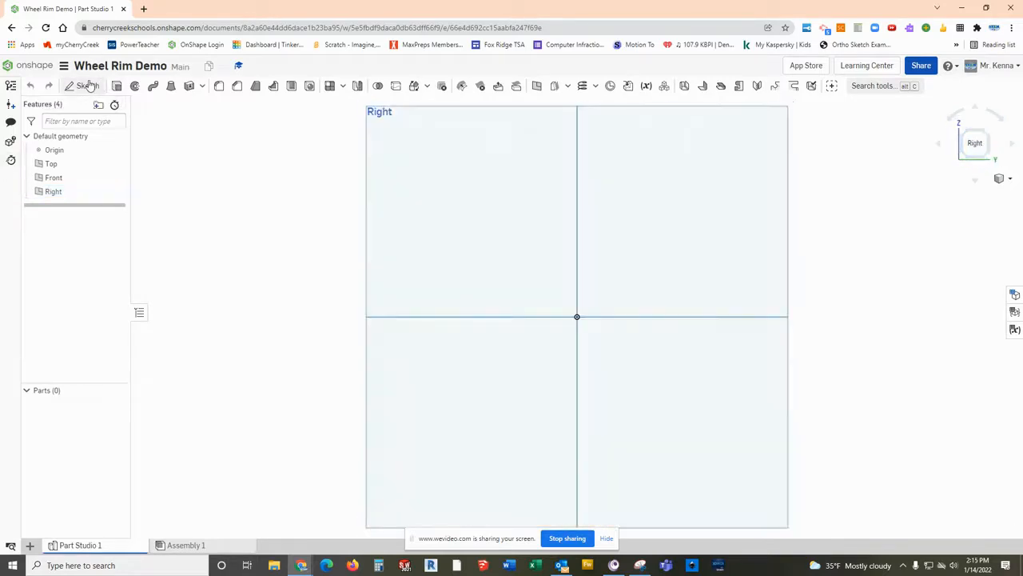
{"action": "scroll", "coordinate": [549, 258], "scroll_direction": "up", "scroll_amount": 2}
{"action": "scroll", "coordinate": [571, 258], "scroll_direction": "down", "scroll_amount": 5}
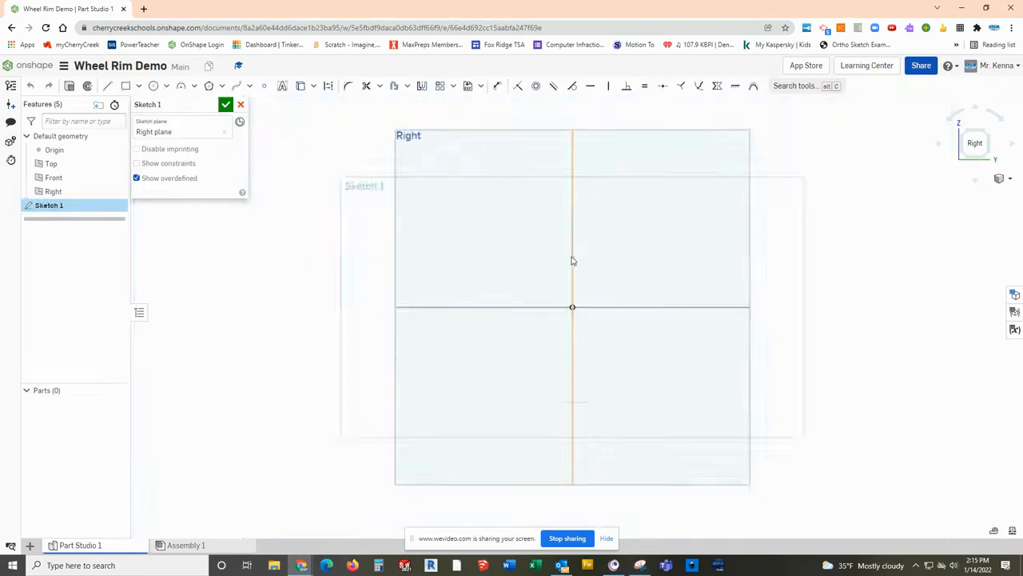
{"action": "middle_click_drag", "start_coordinate": [584, 252], "coordinate": [571, 348]}
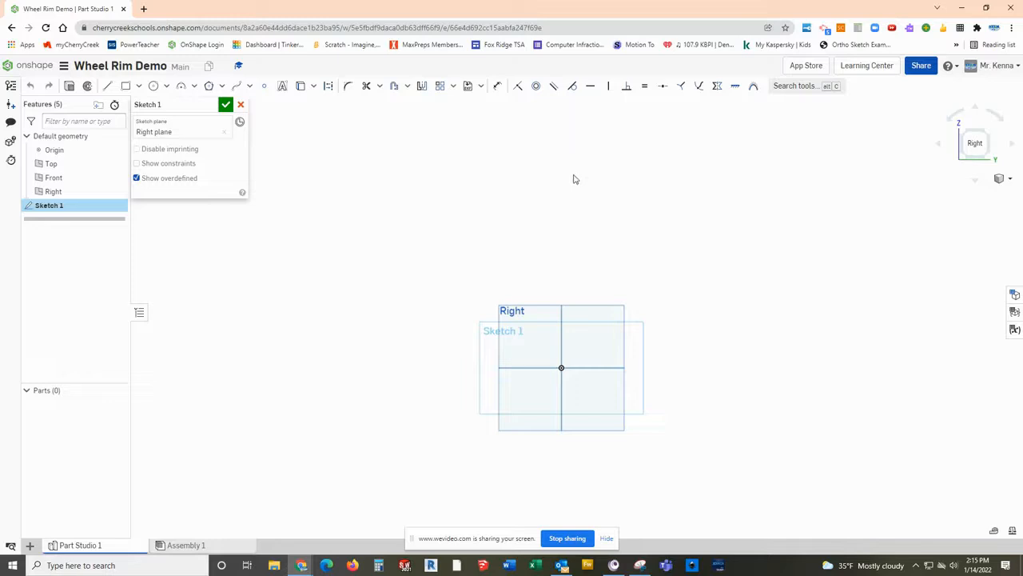
Draw a vertical construction line about 234 mm long upward from the origin.
{"action": "left_click", "coordinate": [108, 87]}
{"action": "left_click", "coordinate": [327, 89]}
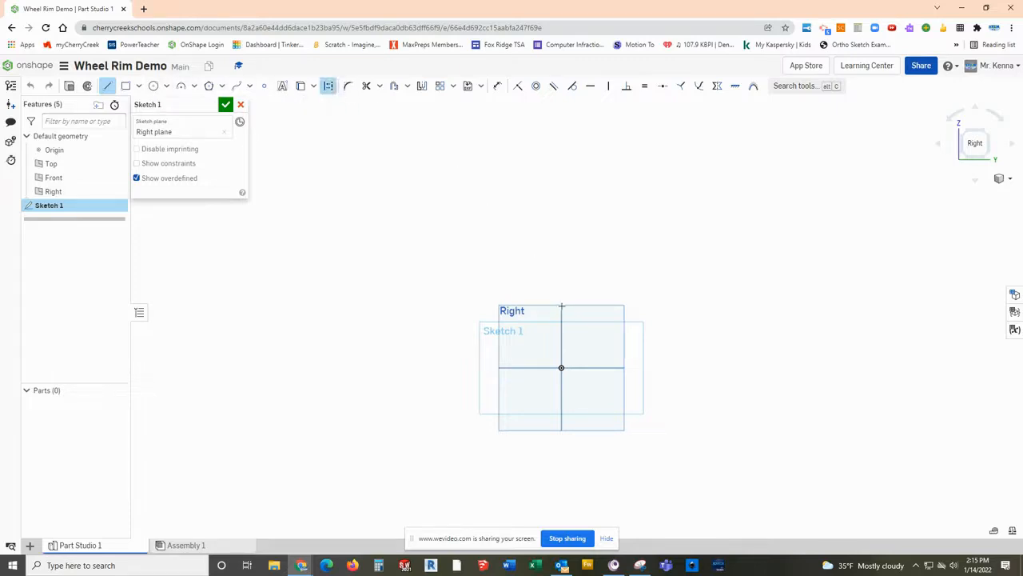
{"action": "left_click", "coordinate": [561, 368]}
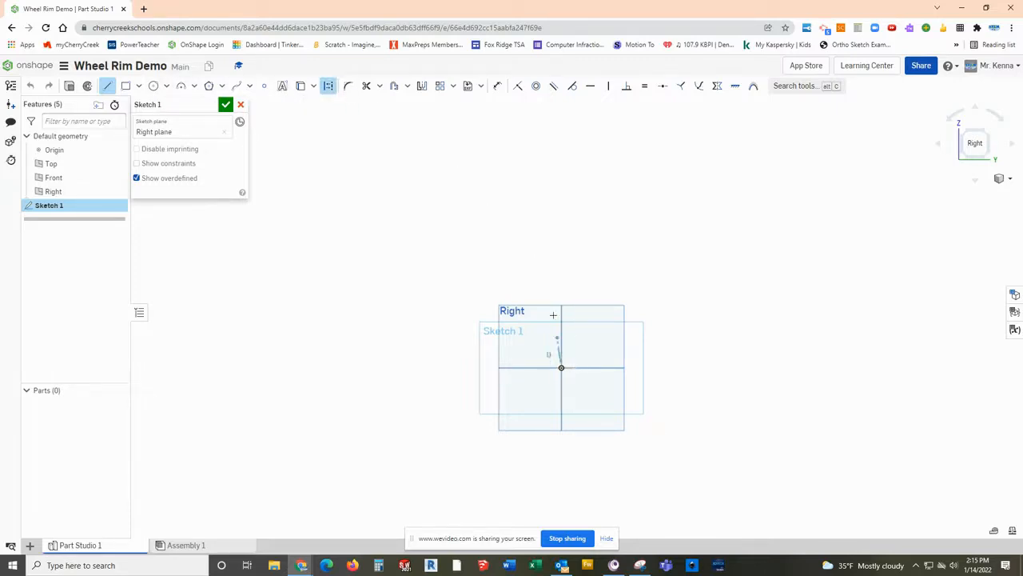
{"action": "left_click", "coordinate": [561, 171]}
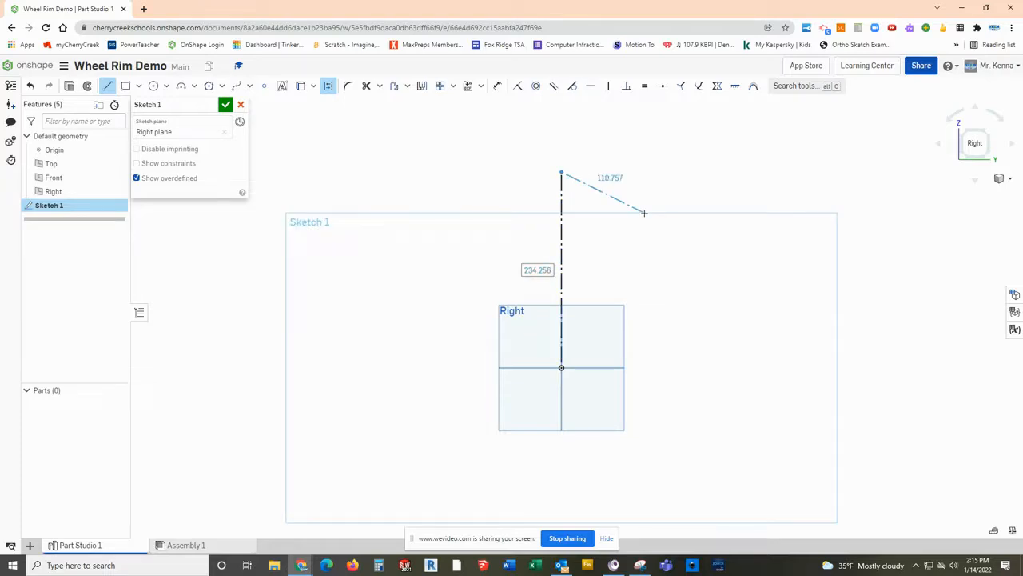
{"action": "key", "text": "Escape"}
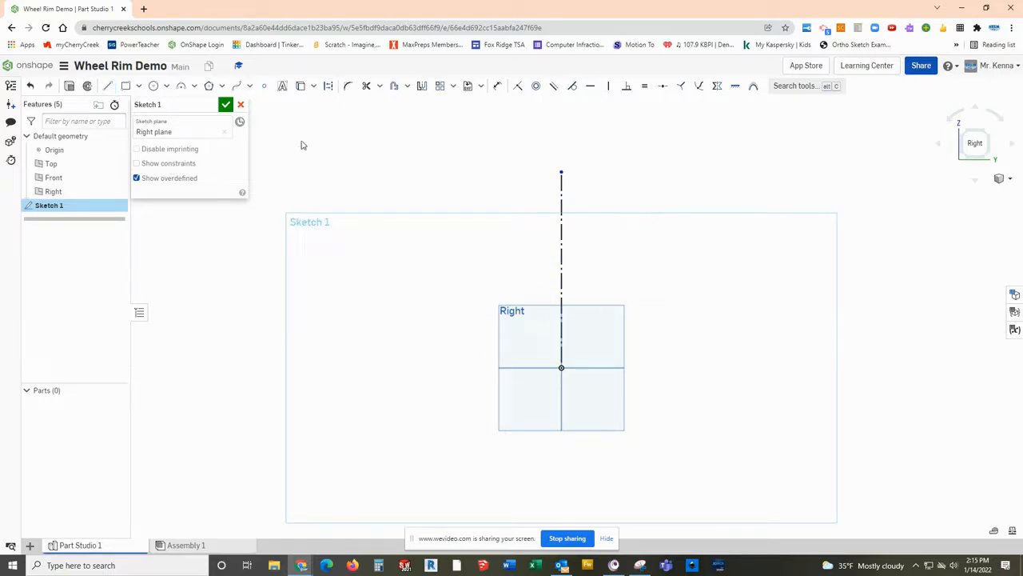
Draw a horizontal construction line about 140 mm long through the origin, extending to both sides of the vertical construction line.
{"action": "left_click", "coordinate": [107, 86]}
{"action": "left_click", "coordinate": [327, 86]}
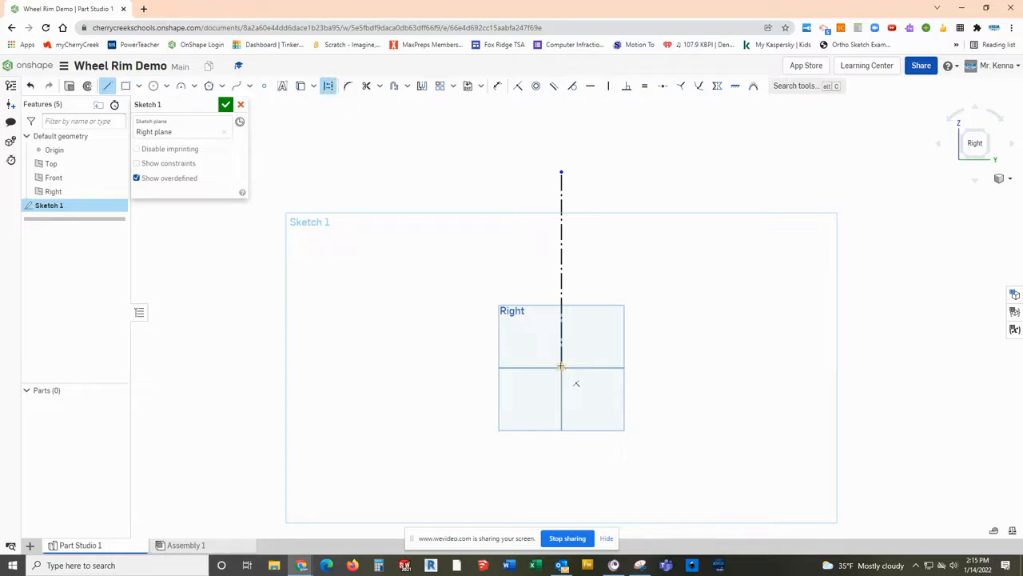
{"action": "left_click", "coordinate": [505, 367]}
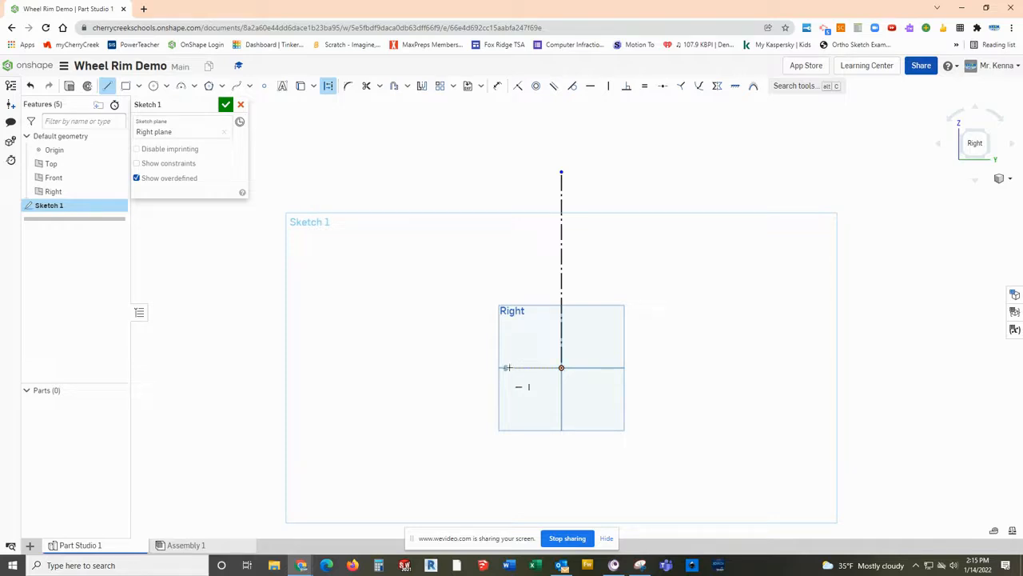
{"action": "left_click", "coordinate": [623, 367]}
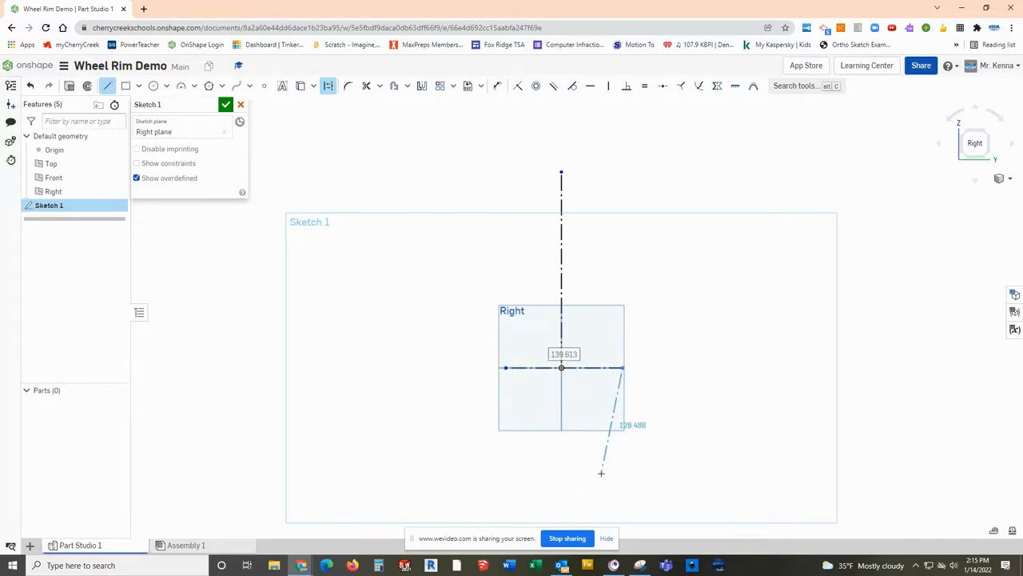
{"action": "key", "text": "Escape"}
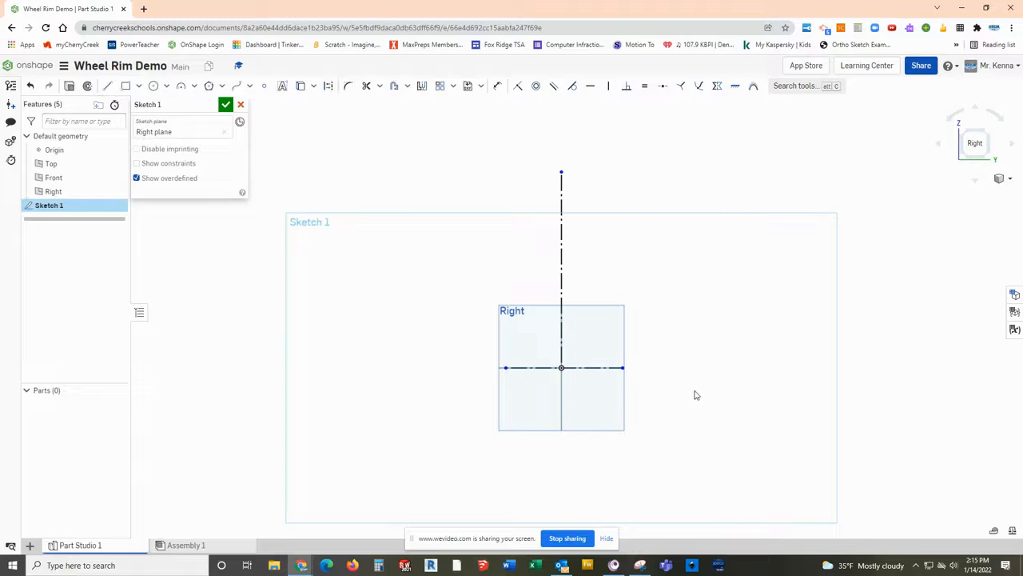
Sketch the hub outline from the vertical centerline above the origin: about 13.3 mm left, 32.4 mm up and 5.3 mm back right.
{"action": "scroll", "coordinate": [572, 344], "scroll_direction": "up", "scroll_amount": 3}
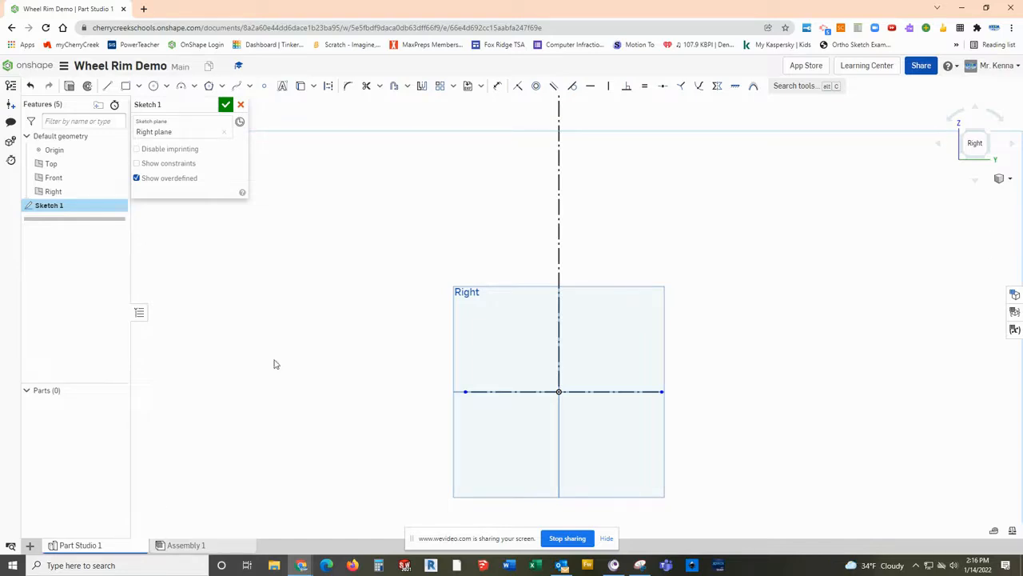
{"action": "scroll", "coordinate": [546, 317], "scroll_direction": "up", "scroll_amount": 3}
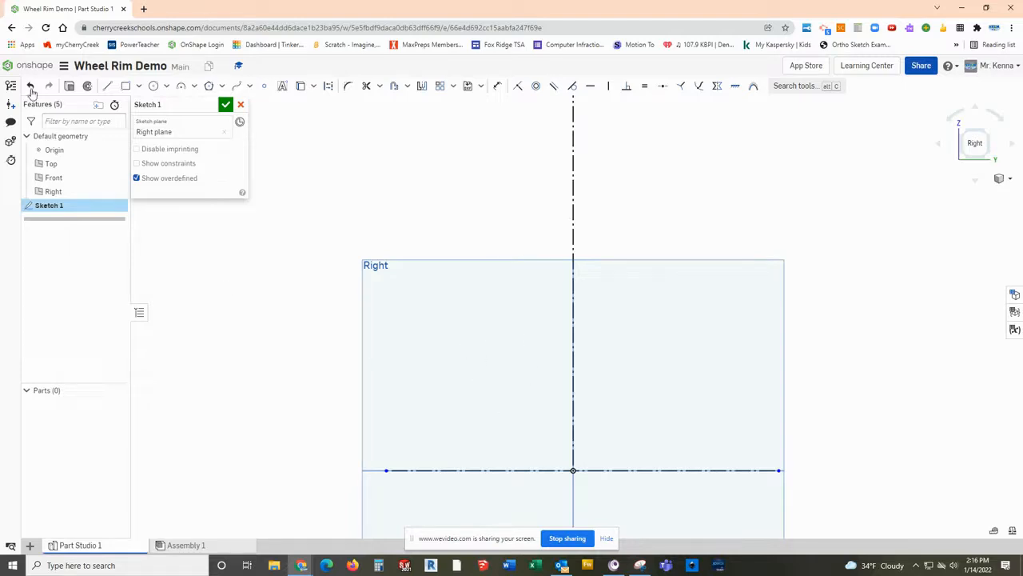
{"action": "left_click", "coordinate": [108, 86]}
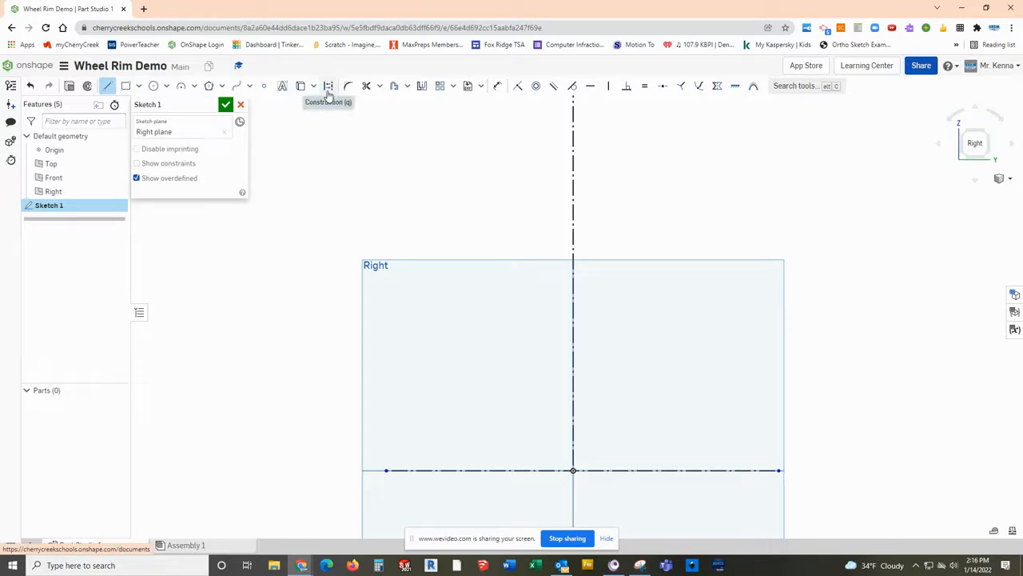
{"action": "left_click", "coordinate": [572, 399]}
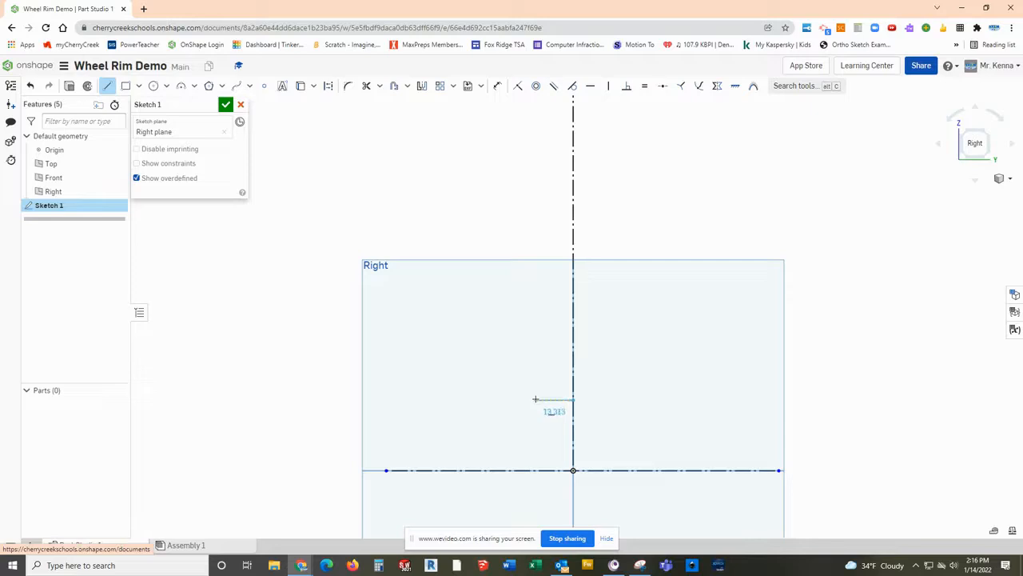
{"action": "left_click", "coordinate": [536, 399]}
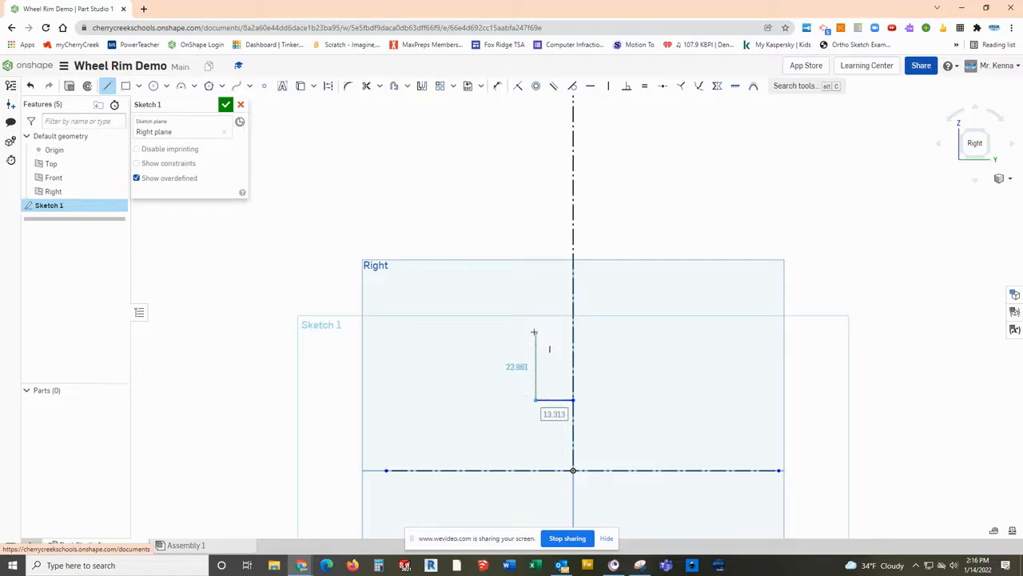
{"action": "left_click", "coordinate": [536, 308]}
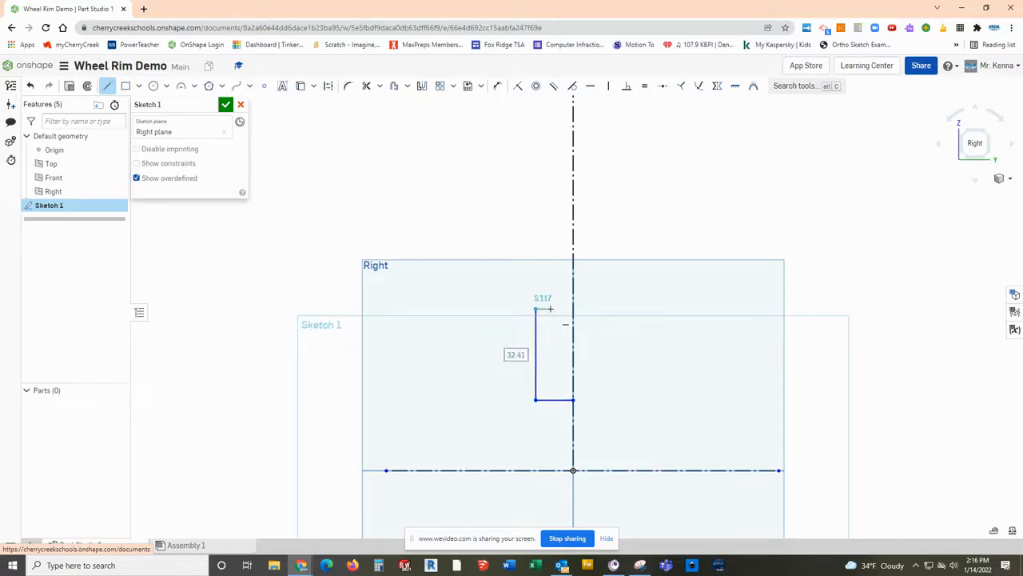
{"action": "left_click", "coordinate": [550, 308]}
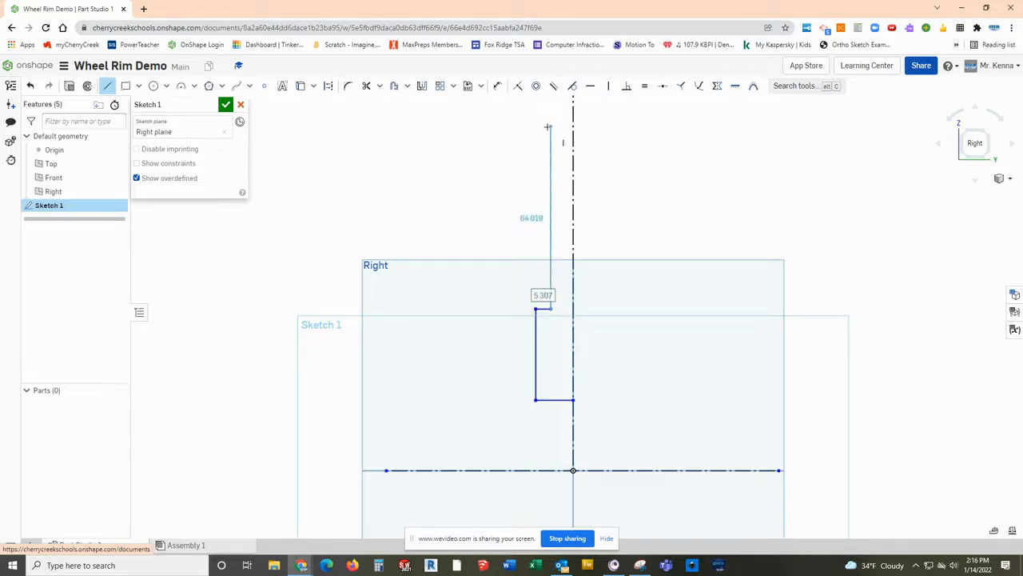
Continue the profile from the hub with a vertical line about 108.6 mm up and a horizontal line about 22.8 mm left.
{"action": "scroll", "coordinate": [547, 126], "scroll_direction": "down", "scroll_amount": 4}
{"action": "scroll", "coordinate": [553, 176], "scroll_direction": "up", "scroll_amount": 1}
{"action": "middle_click_drag", "start_coordinate": [553, 175], "coordinate": [546, 294]}
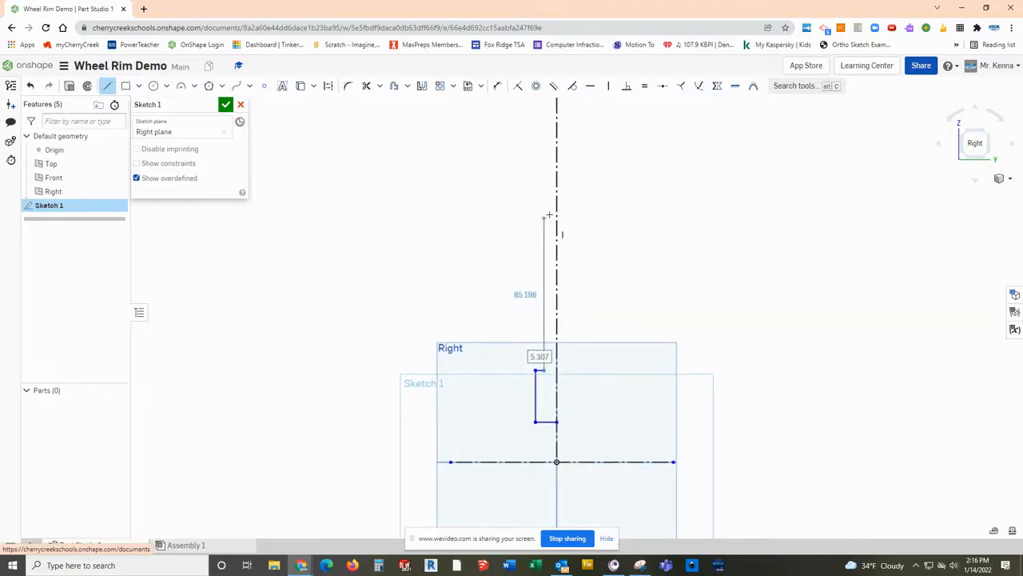
{"action": "left_click", "coordinate": [542, 198]}
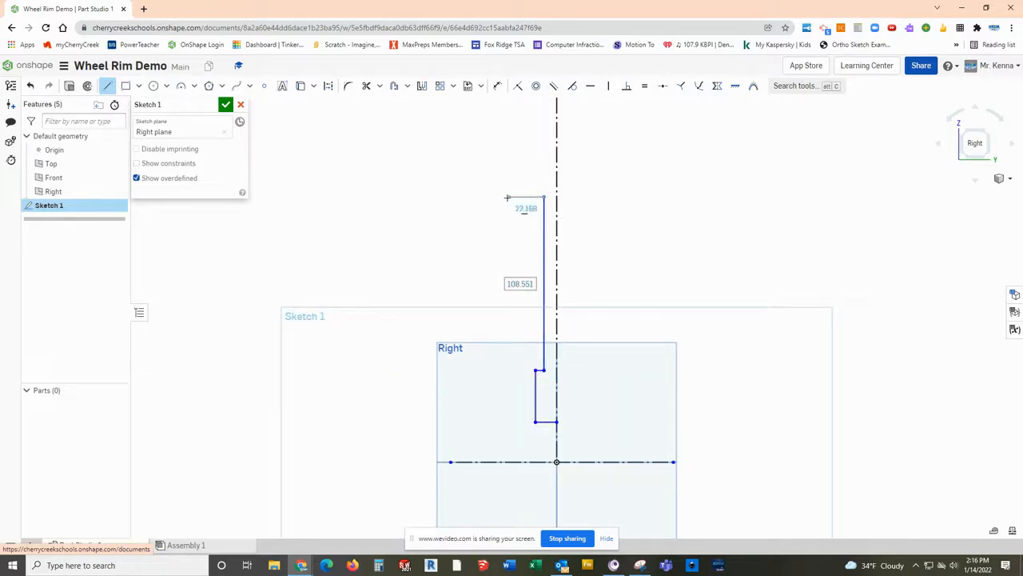
{"action": "left_click", "coordinate": [507, 196]}
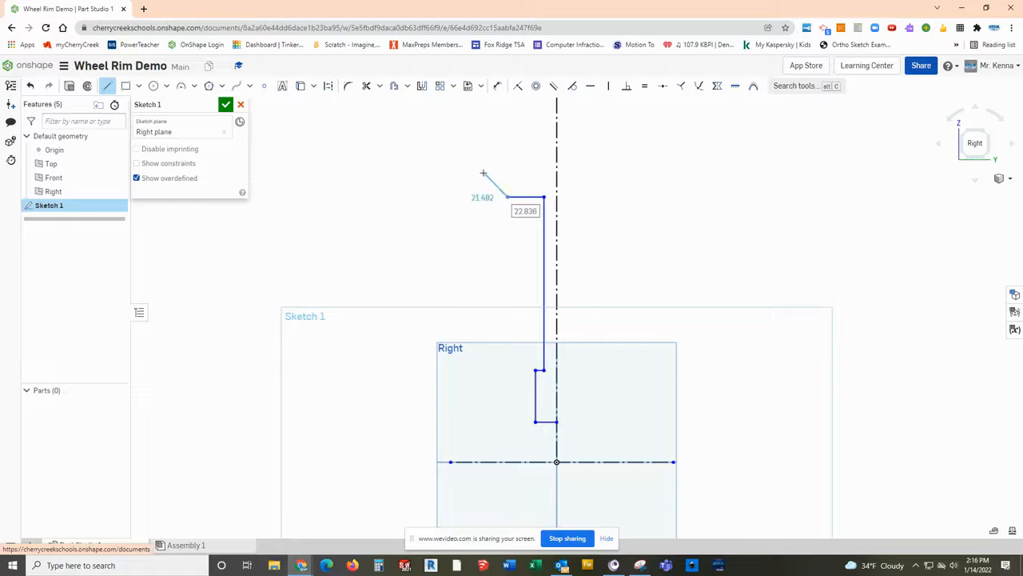
Sketch the rim lip: about 21.5 mm diagonally up-left, 8.7 mm up-right, 8.4 mm down-right, and 33.7 mm horizontally to the centerline.
{"action": "left_click", "coordinate": [484, 171]}
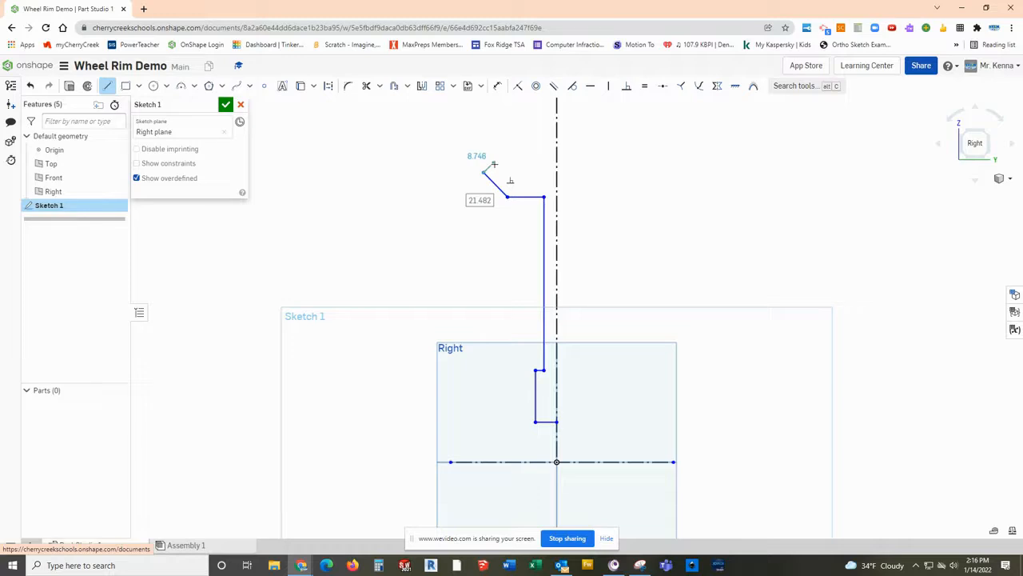
{"action": "left_click", "coordinate": [493, 164]}
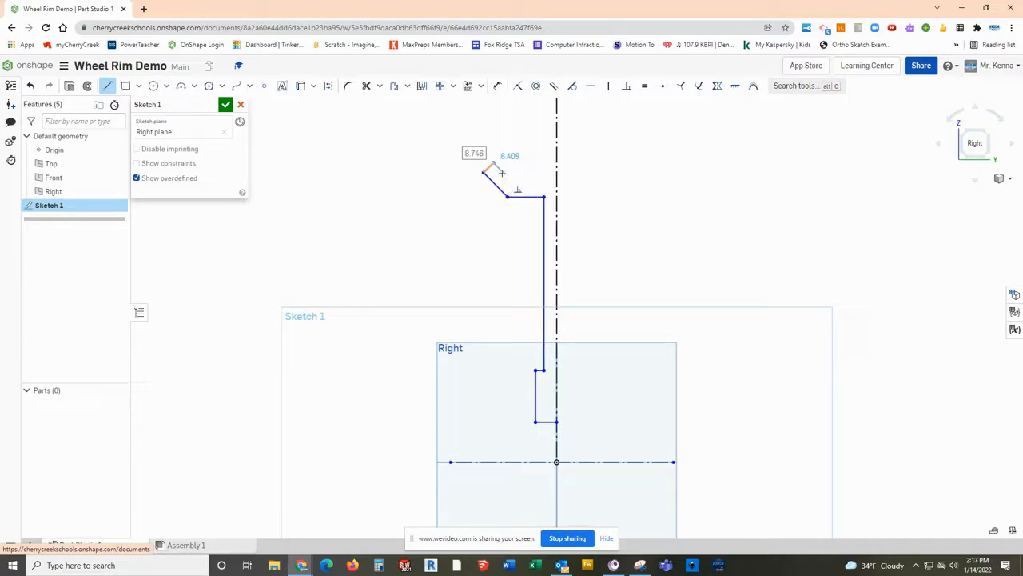
{"action": "left_click", "coordinate": [502, 173]}
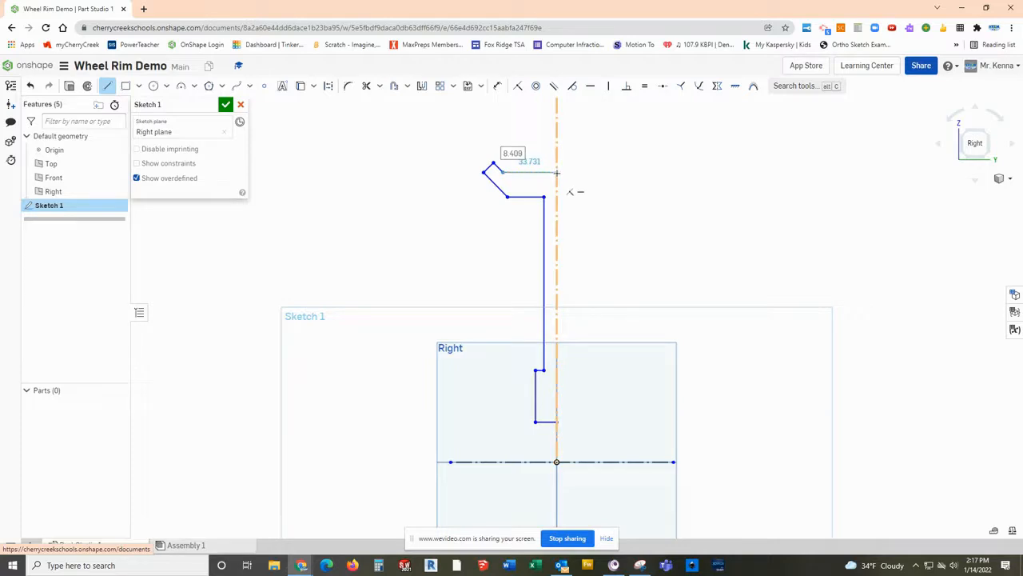
{"action": "left_click", "coordinate": [557, 172]}
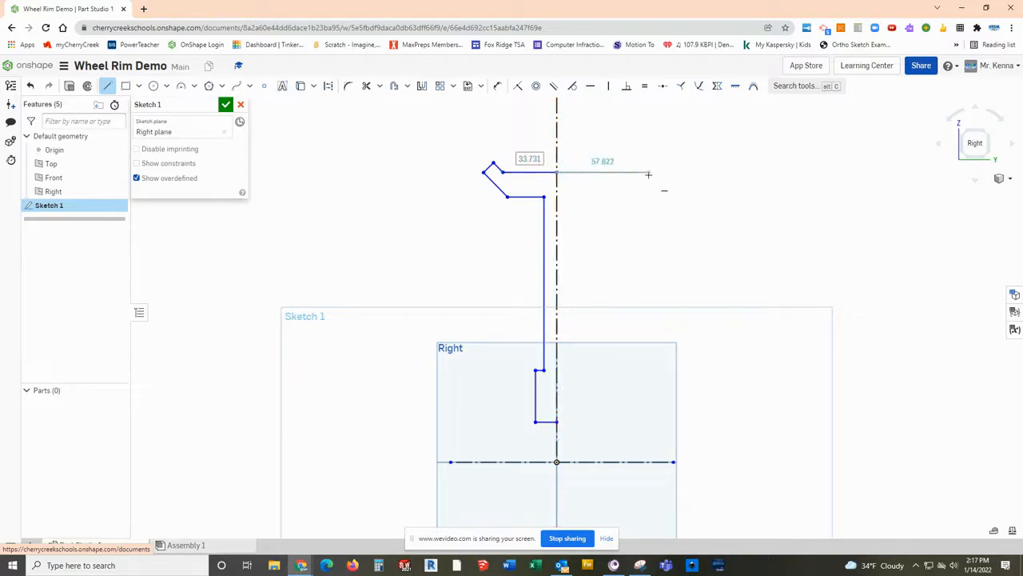
{"action": "key", "text": "Escape"}
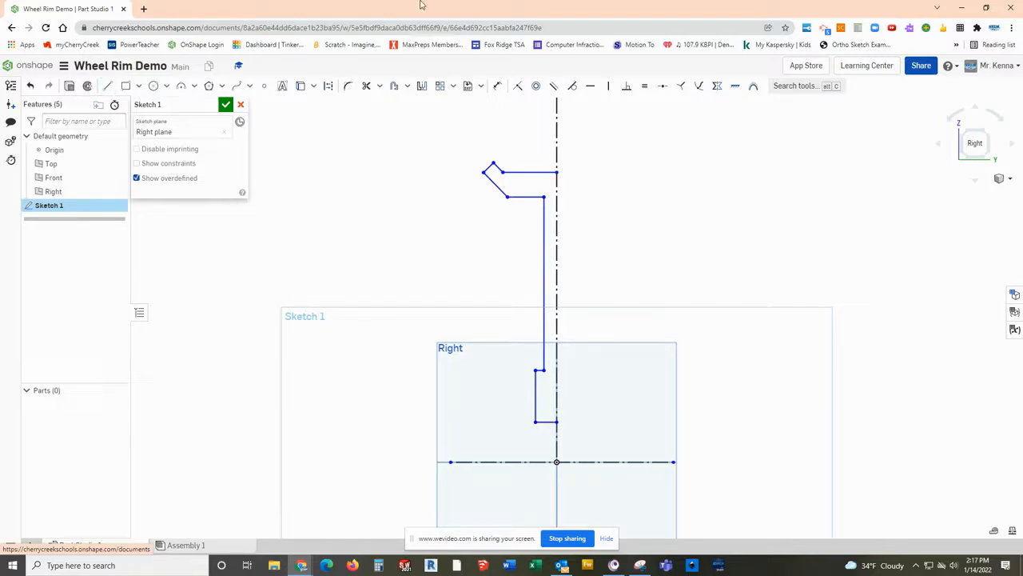
Make the long and short diagonal lines of the rim lip parallel.
{"action": "left_click", "coordinate": [496, 185]}
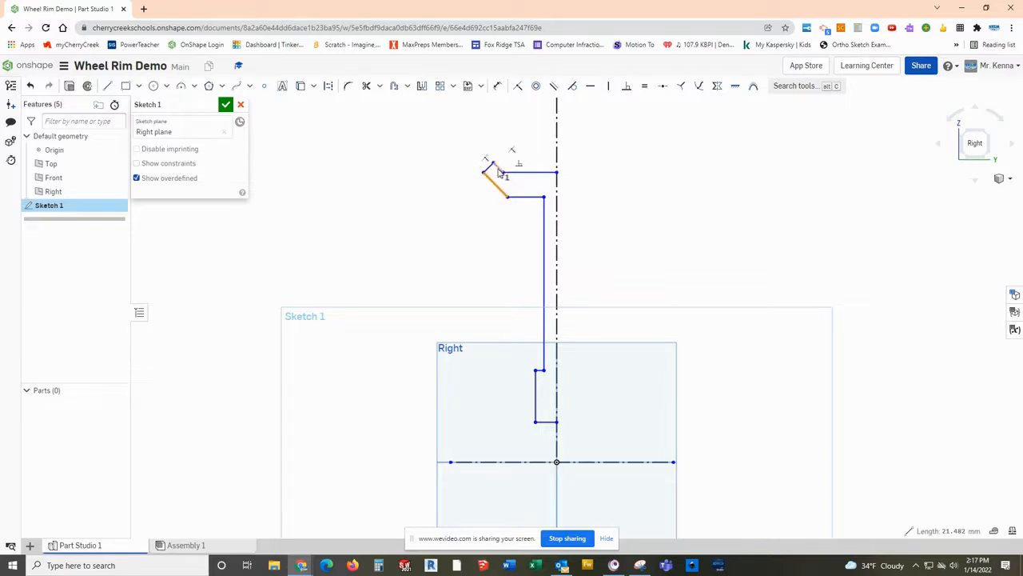
{"action": "left_click", "coordinate": [497, 167]}
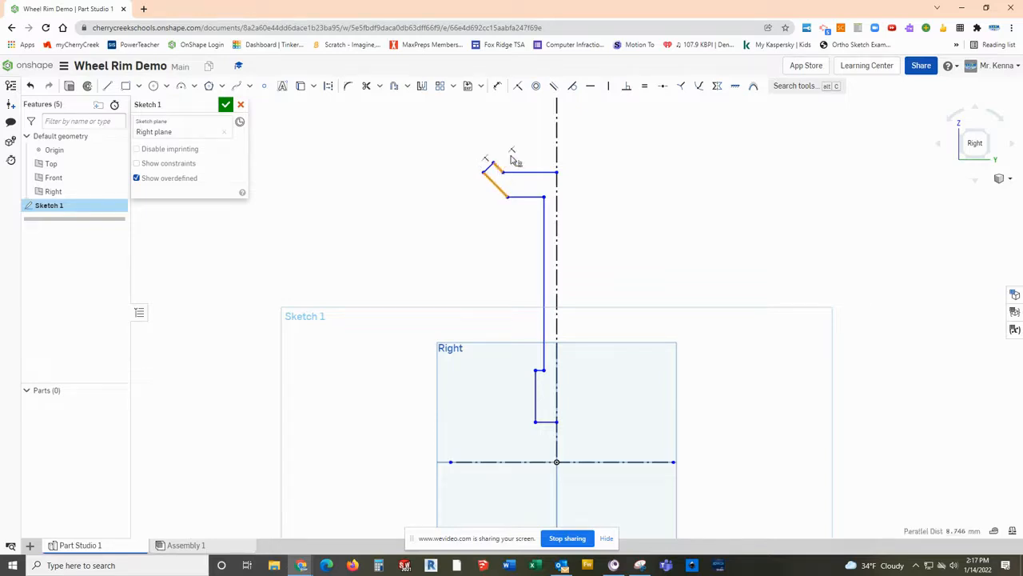
{"action": "left_click", "coordinate": [555, 87]}
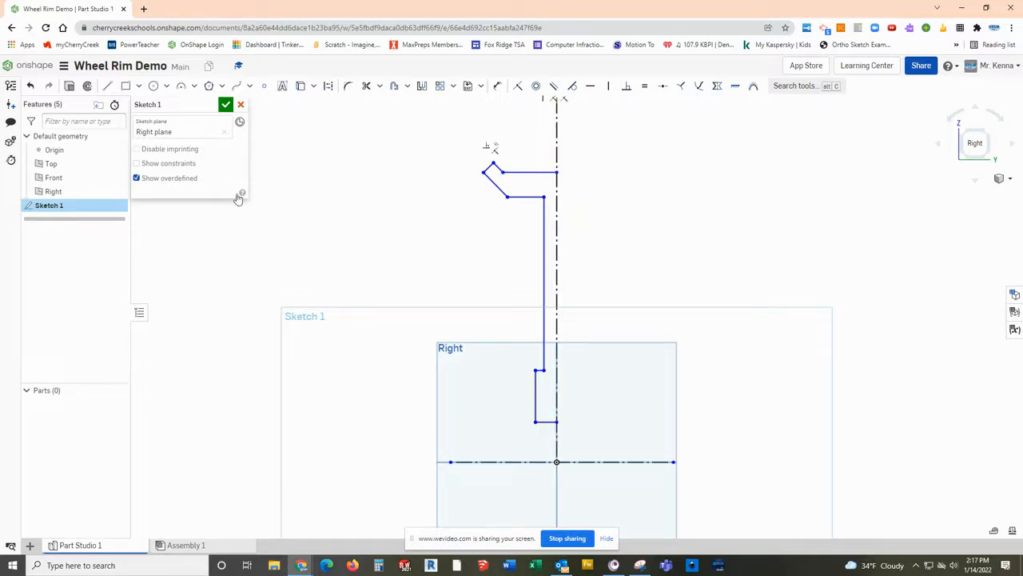
Dimension the hub's bottom edge 30 mm above the horizontal construction line.
{"action": "left_click", "coordinate": [497, 86]}
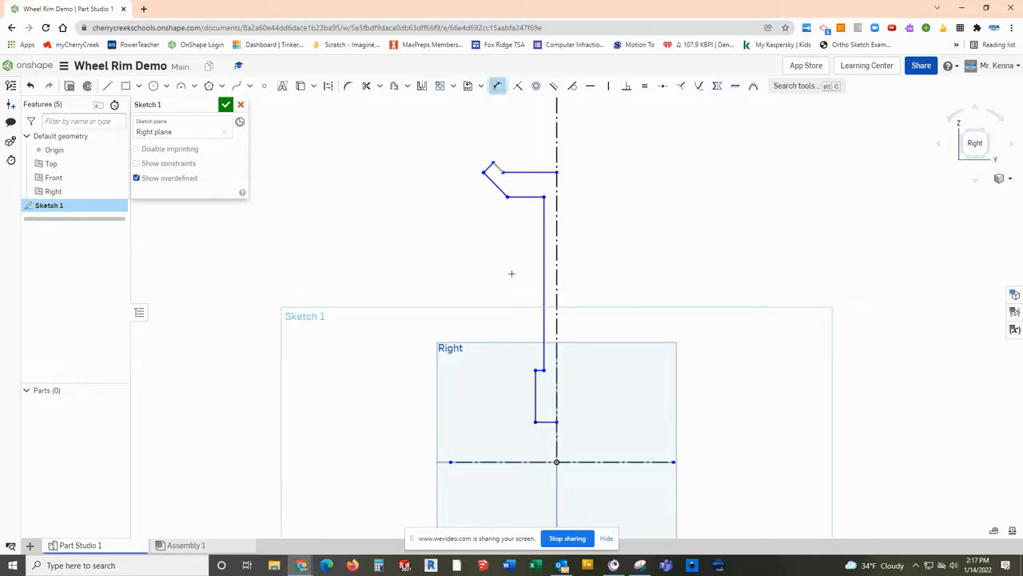
{"action": "left_click", "coordinate": [543, 462]}
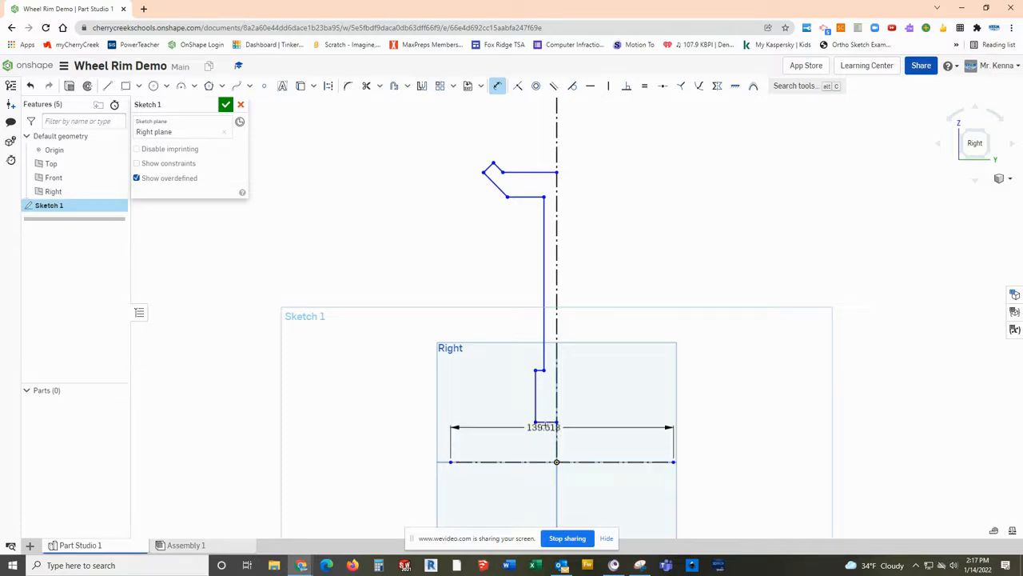
{"action": "left_click", "coordinate": [546, 421]}
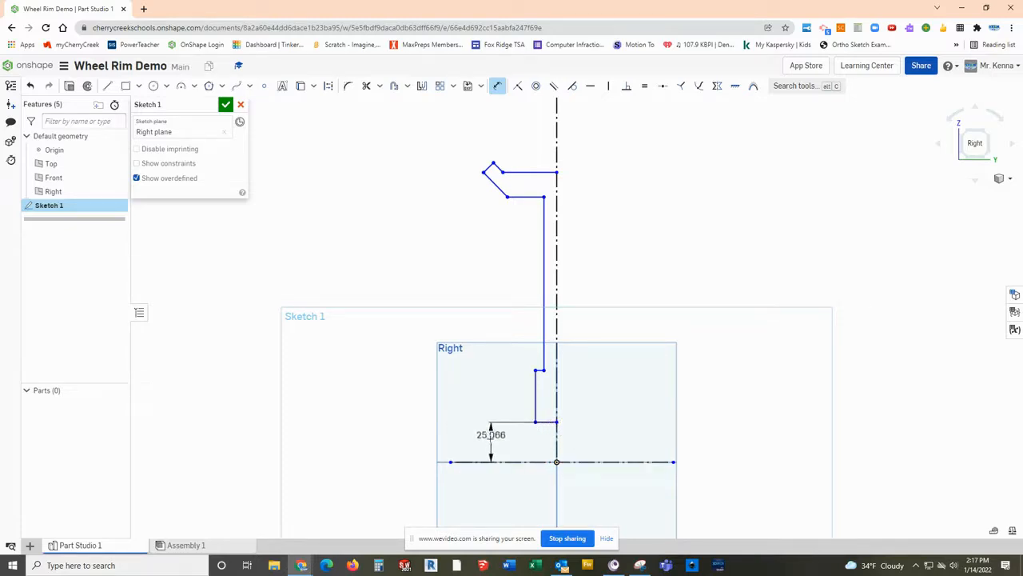
{"action": "left_click", "coordinate": [482, 445]}
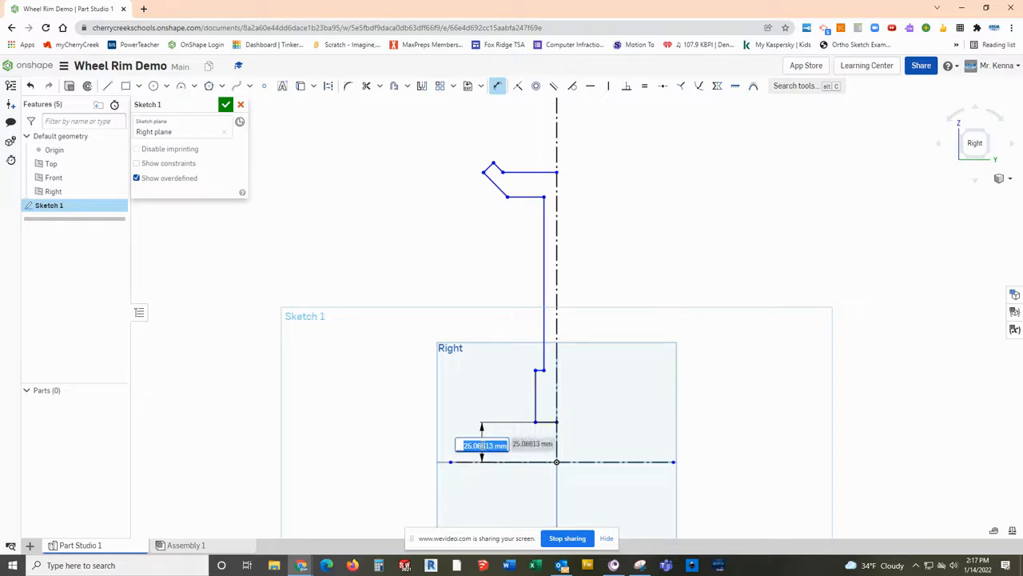
{"action": "key", "text": "Return"}
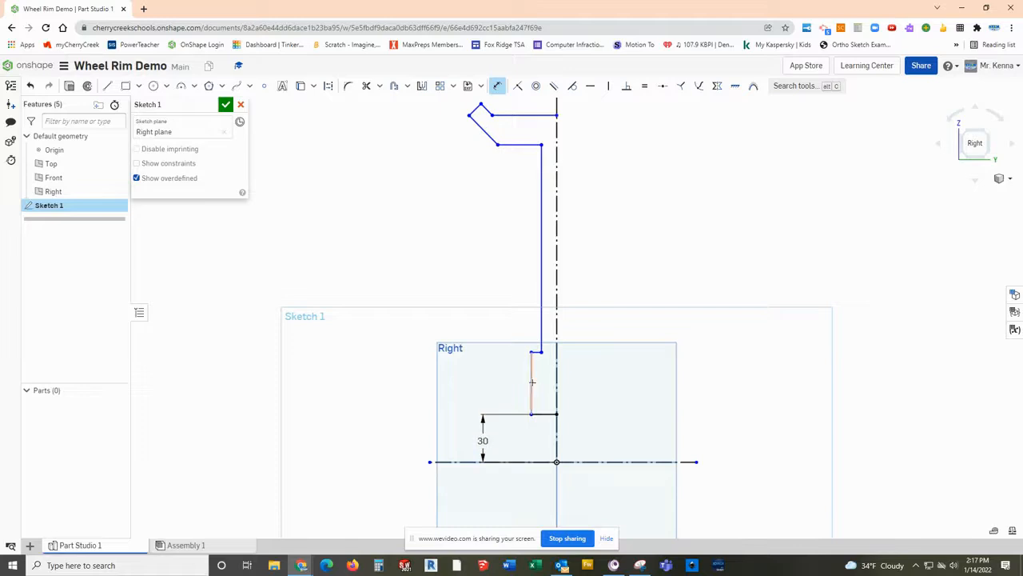
Dimension the hub's vertical edge at 30 mm and the short horizontal step at its upper end at 5 mm.
{"action": "left_click", "coordinate": [531, 382]}
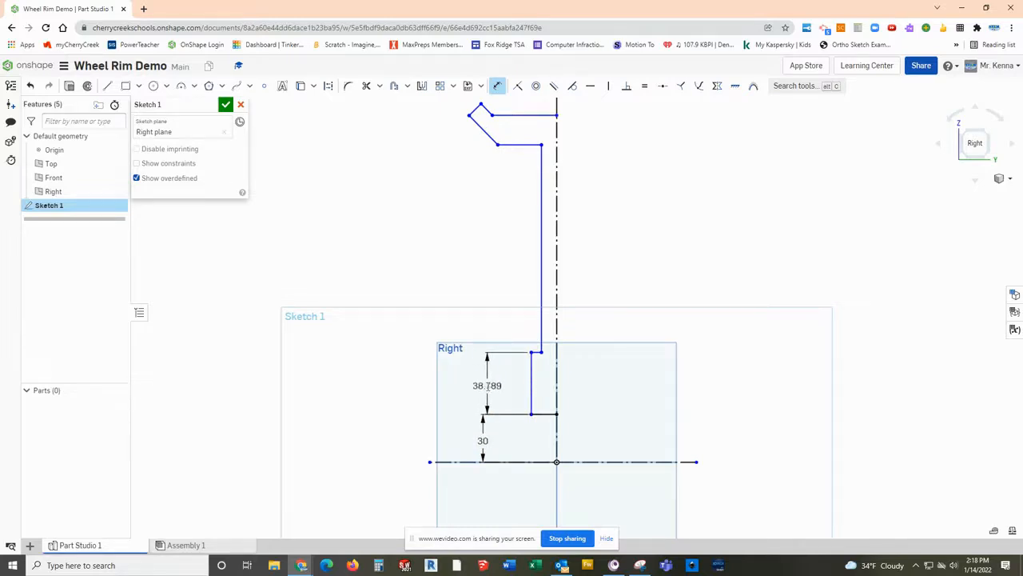
{"action": "left_click", "coordinate": [489, 386]}
{"action": "type", "text": "30"}
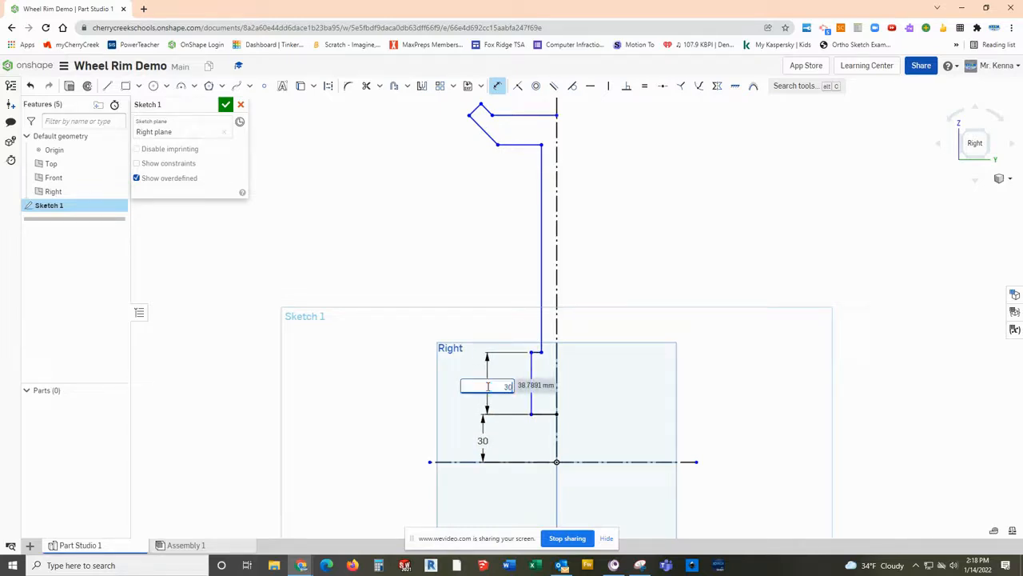
{"action": "key", "text": "Return"}
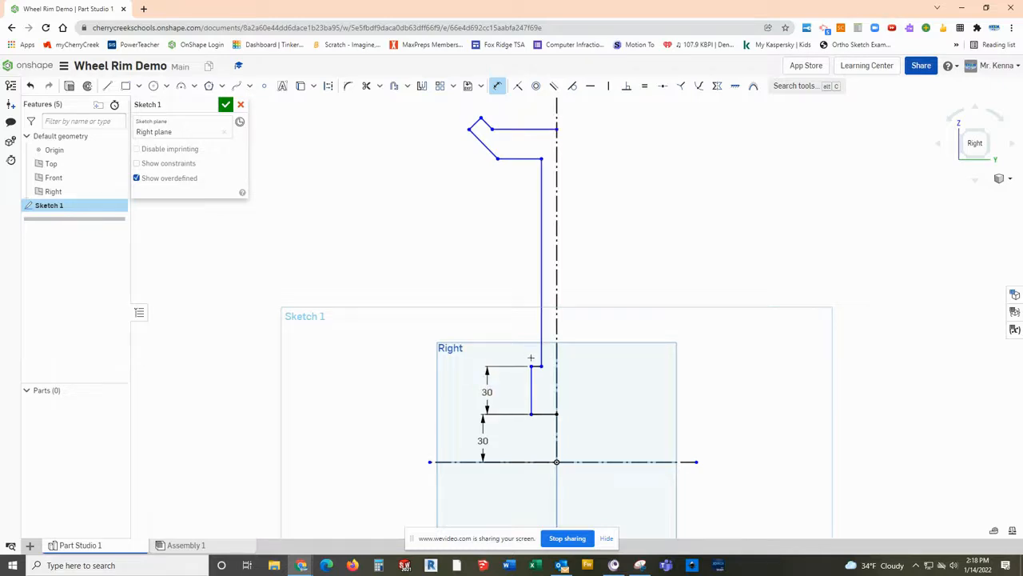
{"action": "left_click", "coordinate": [536, 365]}
{"action": "left_click", "coordinate": [495, 351]}
{"action": "type", "text": "5143"}
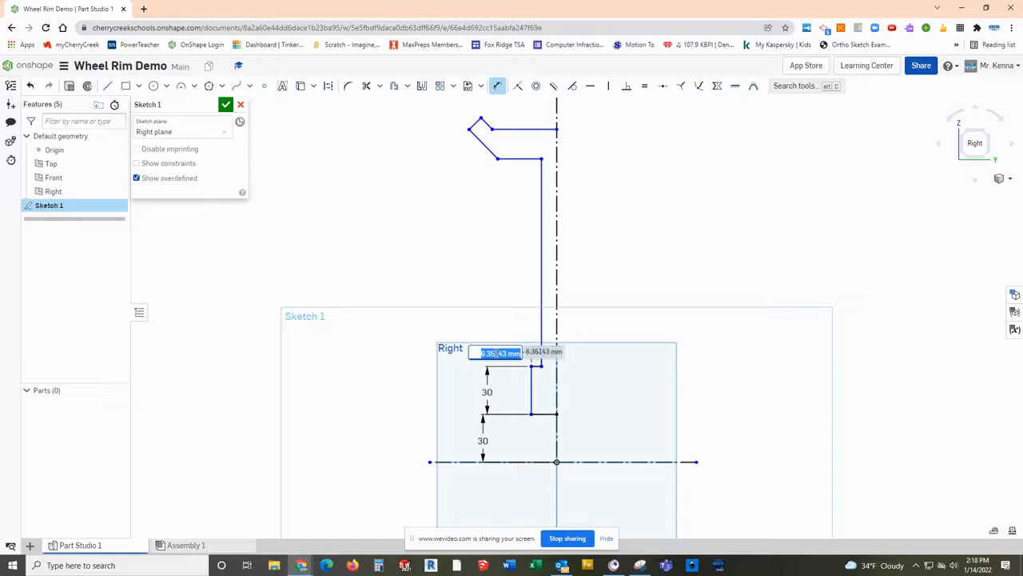
{"action": "key", "text": "Return"}
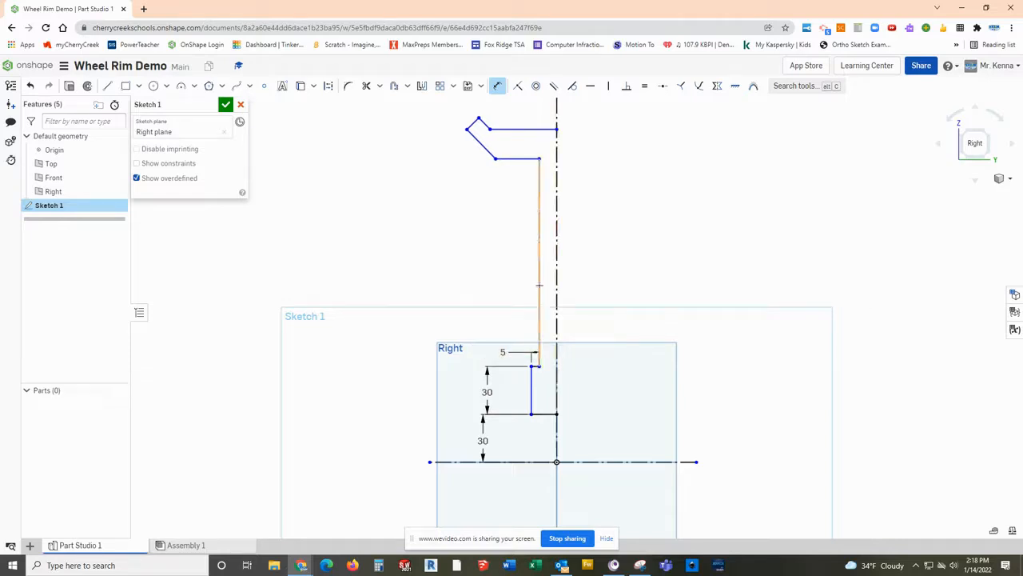
Dimension the long vertical line between the hub and the rim at 100 mm.
{"action": "left_click", "coordinate": [539, 283]}
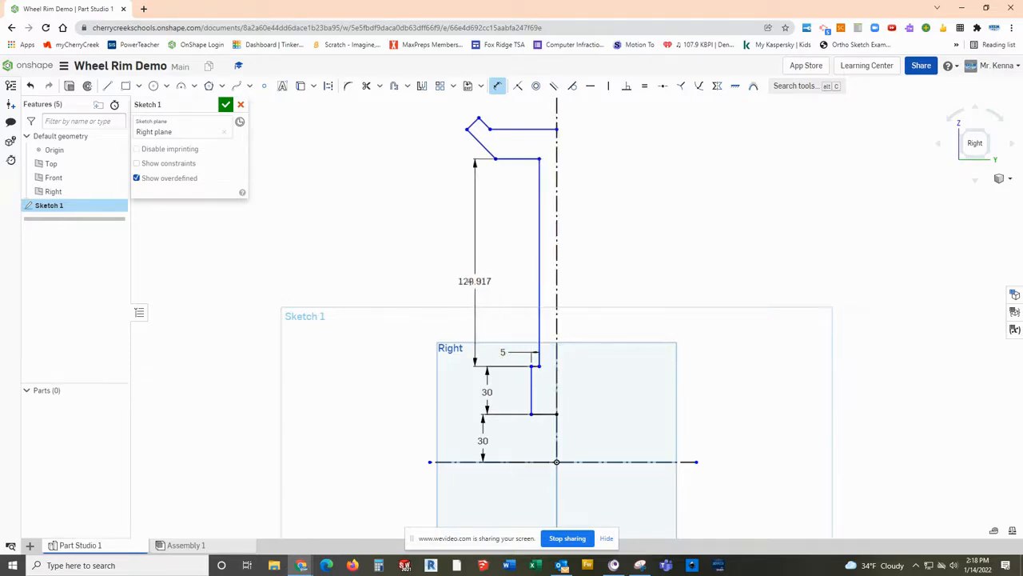
{"action": "left_click", "coordinate": [475, 284]}
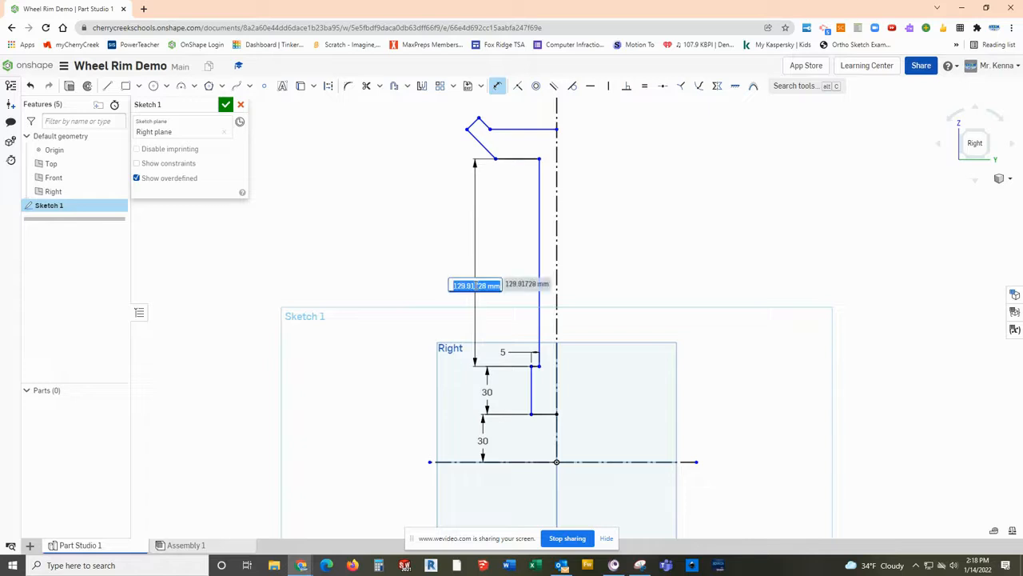
{"action": "key", "text": "BackSpace"}
{"action": "key", "text": "Return"}
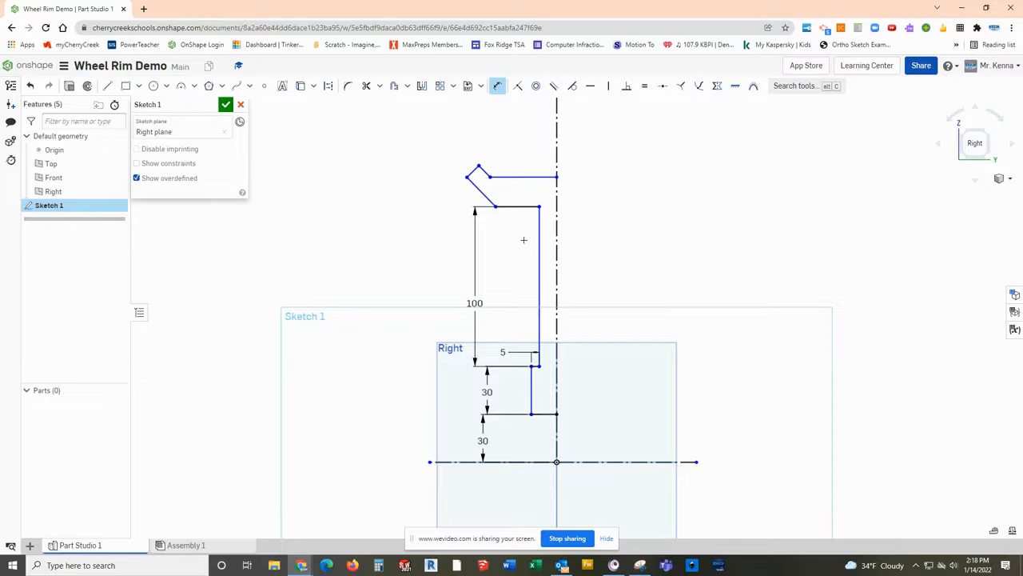
Dimension the rim's lower horizontal line at 20 mm.
{"action": "scroll", "coordinate": [524, 239], "scroll_direction": "up", "scroll_amount": 2}
{"action": "left_click", "coordinate": [508, 193]}
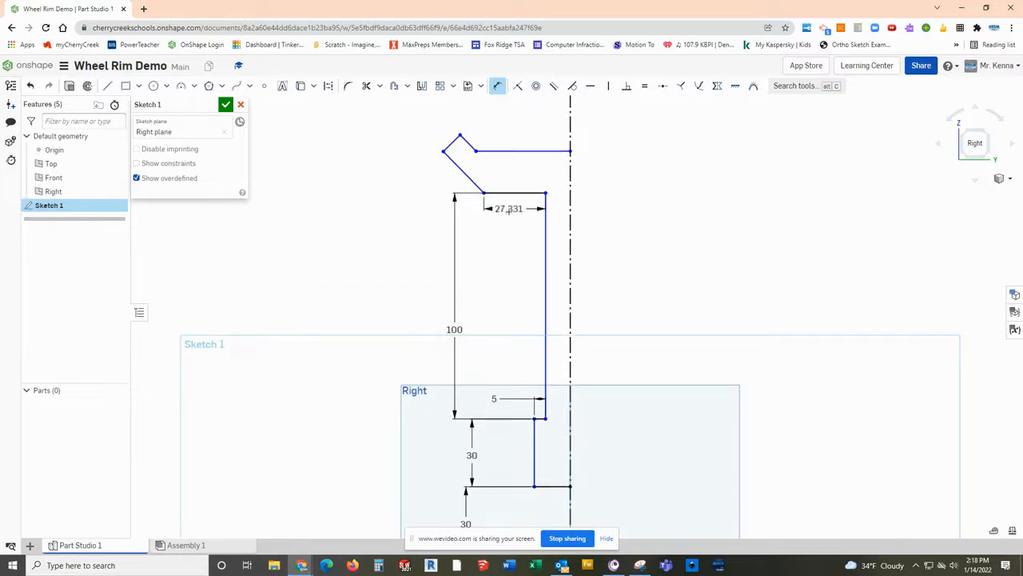
{"action": "left_click", "coordinate": [508, 208]}
{"action": "key", "text": "Return"}
{"action": "type", "text": "20"}
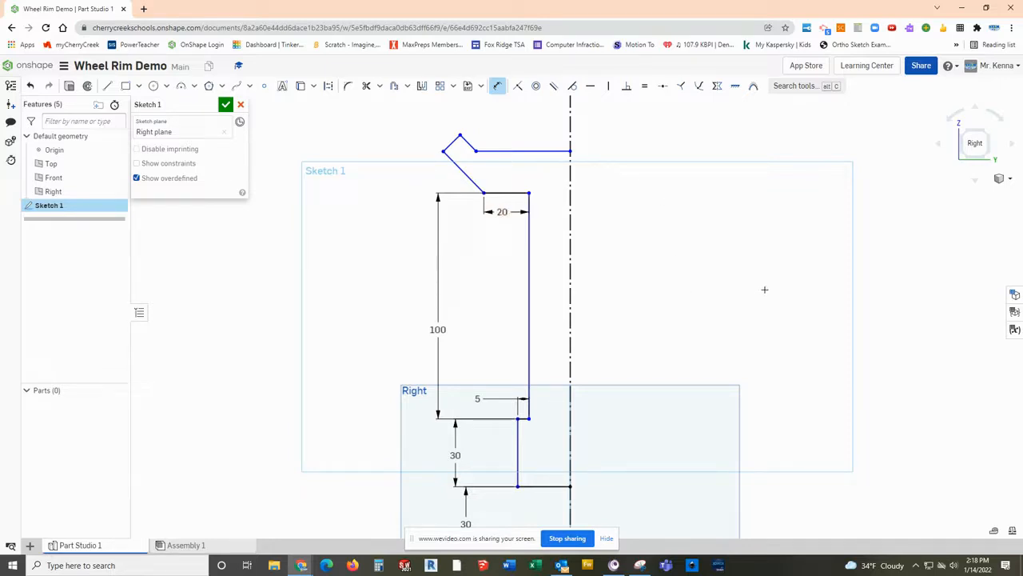
Dimension the long vertical line across the vertical centerline as a 10 mm diameter.
{"action": "left_click", "coordinate": [529, 295]}
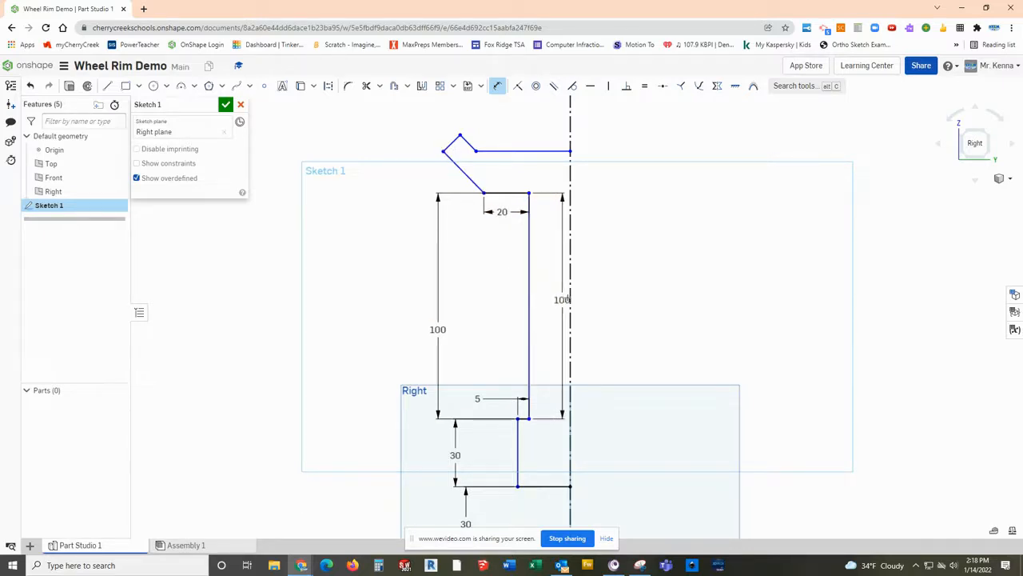
{"action": "left_click", "coordinate": [569, 295]}
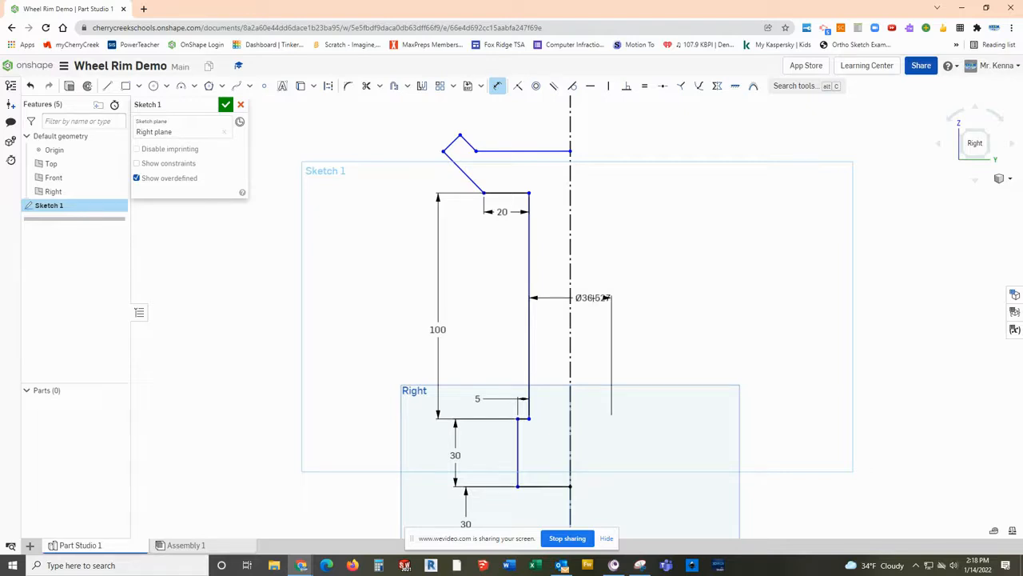
{"action": "left_click", "coordinate": [610, 297]}
{"action": "type", "text": "10"}
{"action": "key", "text": "Return"}
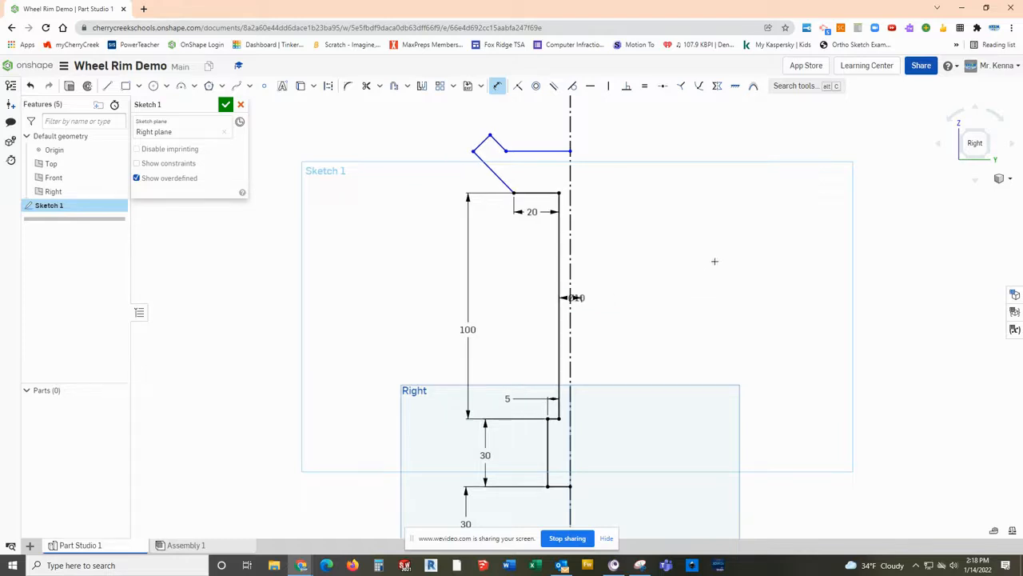
Dimension the width of the slanted rim lip, between its two parallel diagonal lines, at 10 mm.
{"action": "left_click", "coordinate": [498, 144]}
{"action": "left_click", "coordinate": [441, 118]}
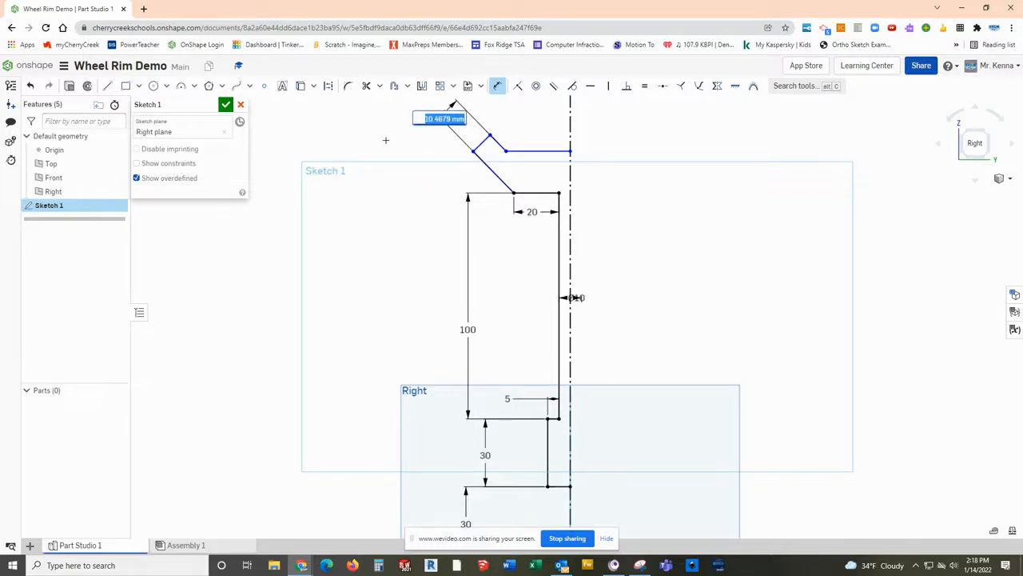
{"action": "type", "text": "10"}
{"action": "key", "text": "Return"}
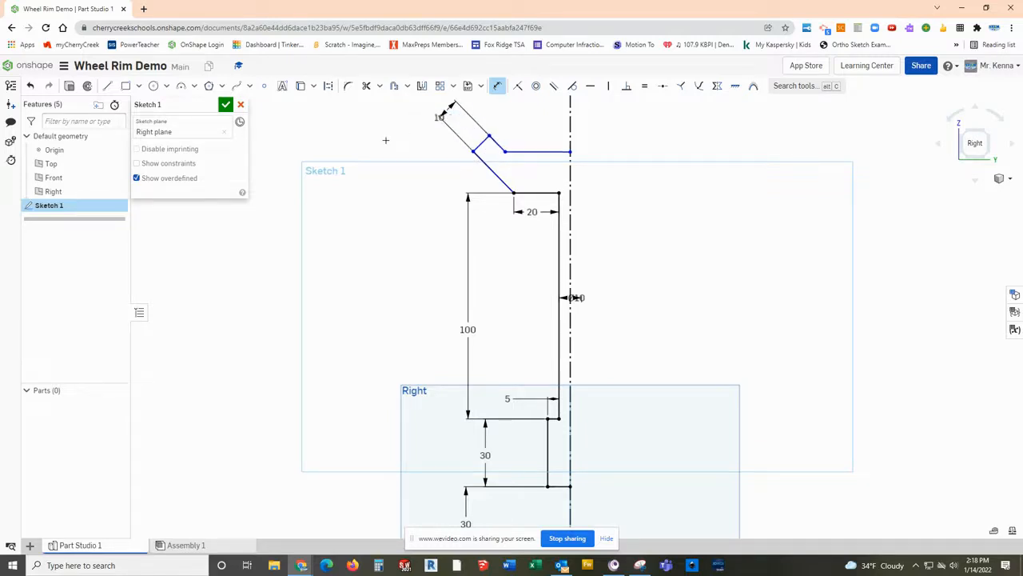
Add a vertical dimension between the rim's upper and lower horizontal lines.
{"action": "left_click", "coordinate": [536, 152]}
{"action": "left_click", "coordinate": [546, 192]}
{"action": "left_click", "coordinate": [547, 177]}
Try a 10 mm spacing between the rim's horizontal lines, and undo that value.
{"action": "type", "text": "10"}
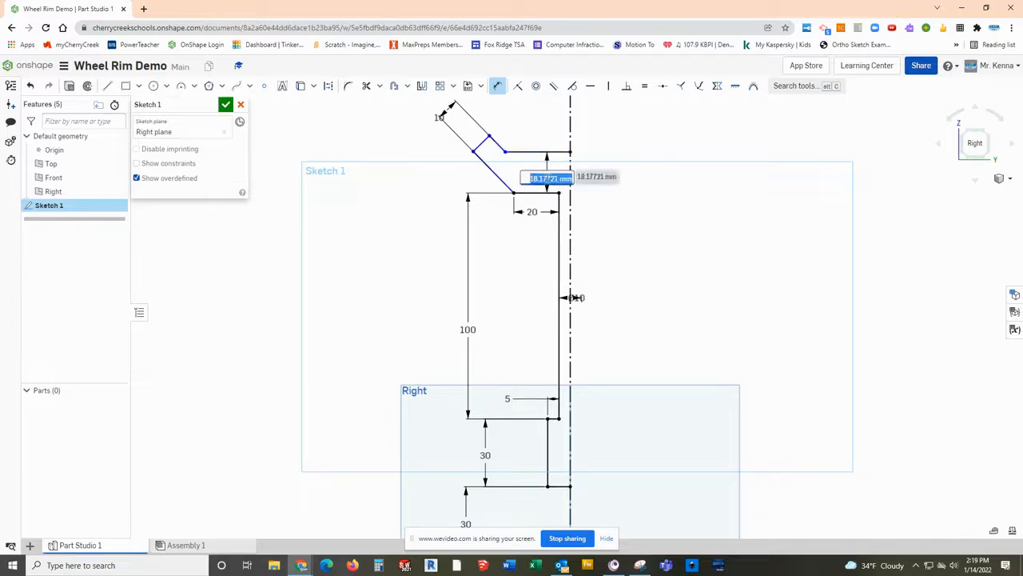
{"action": "key", "text": "Return"}
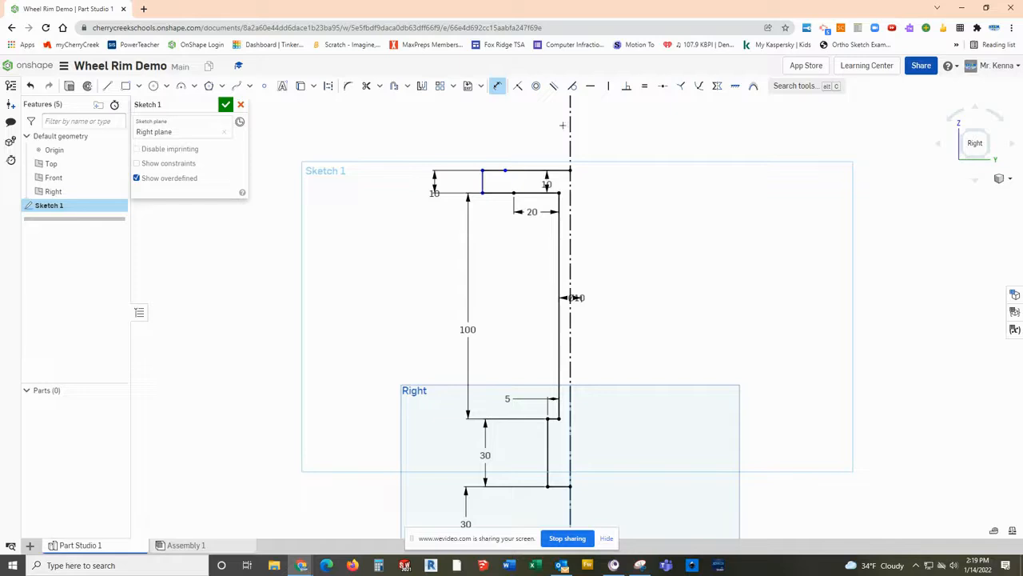
{"action": "left_click", "coordinate": [495, 170]}
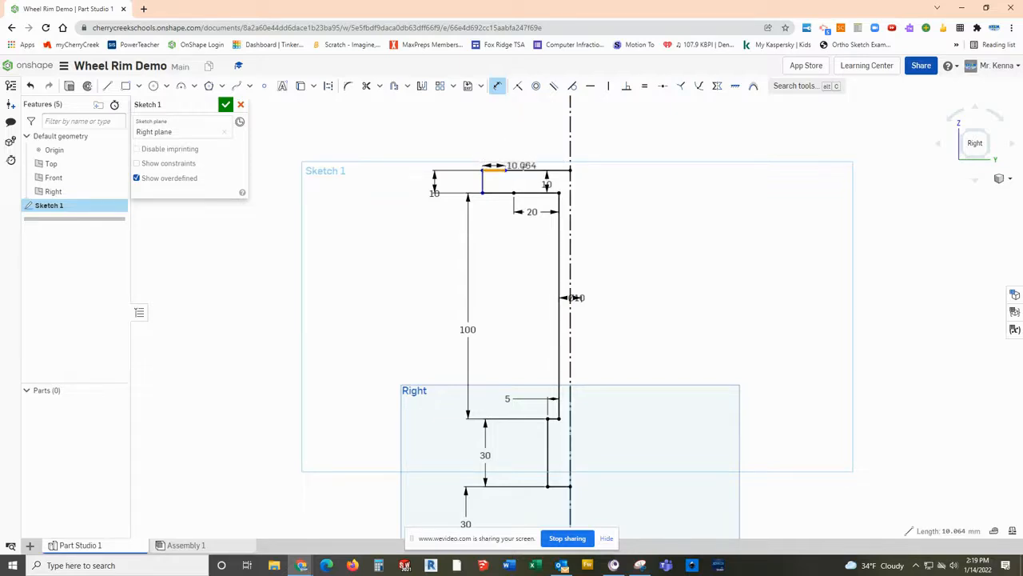
{"action": "key", "text": "Escape"}
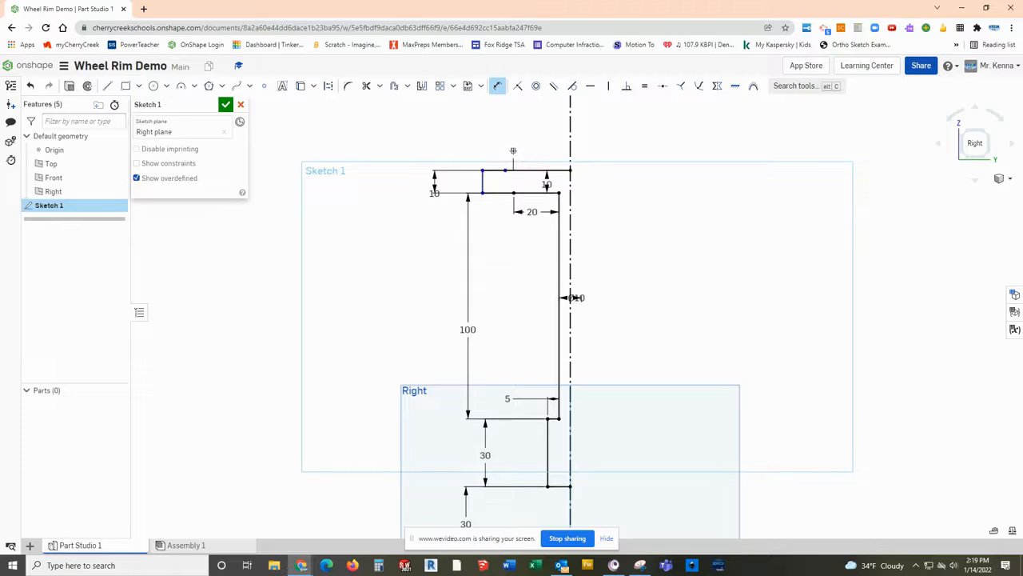
{"action": "key", "text": "Escape"}
{"action": "left_click_drag", "start_coordinate": [515, 170], "coordinate": [516, 148]}
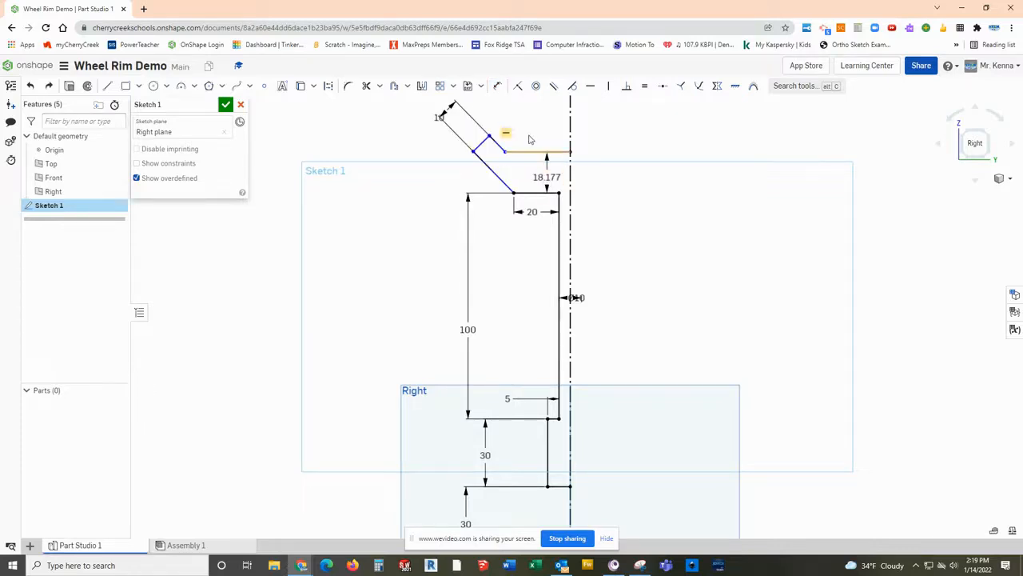
Dimension the angle between the short diagonal lip line and the rim's upper horizontal line at 120 degrees.
{"action": "left_click", "coordinate": [497, 88]}
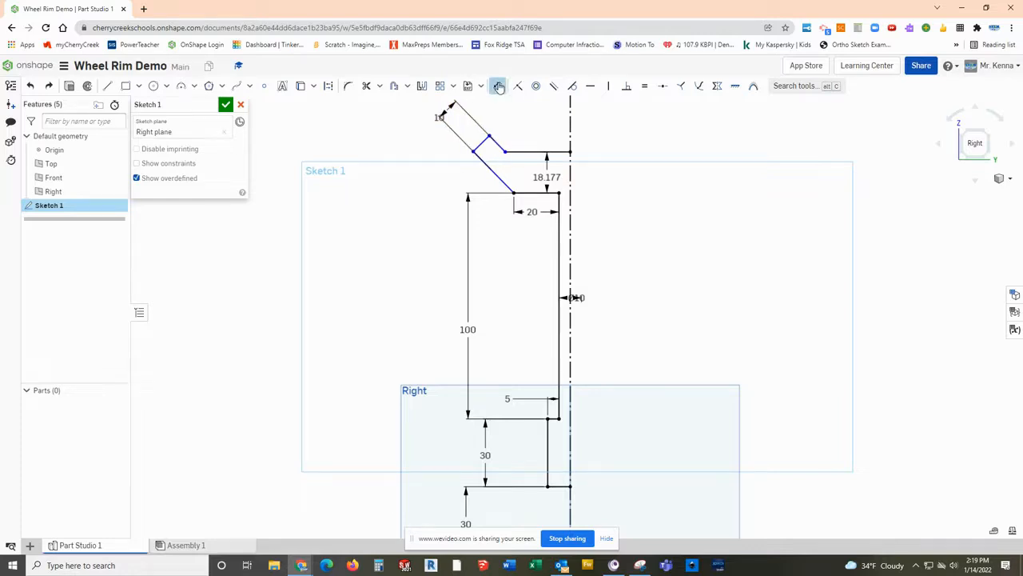
{"action": "left_click", "coordinate": [501, 147]}
{"action": "left_click", "coordinate": [521, 151]}
{"action": "left_click", "coordinate": [525, 135]}
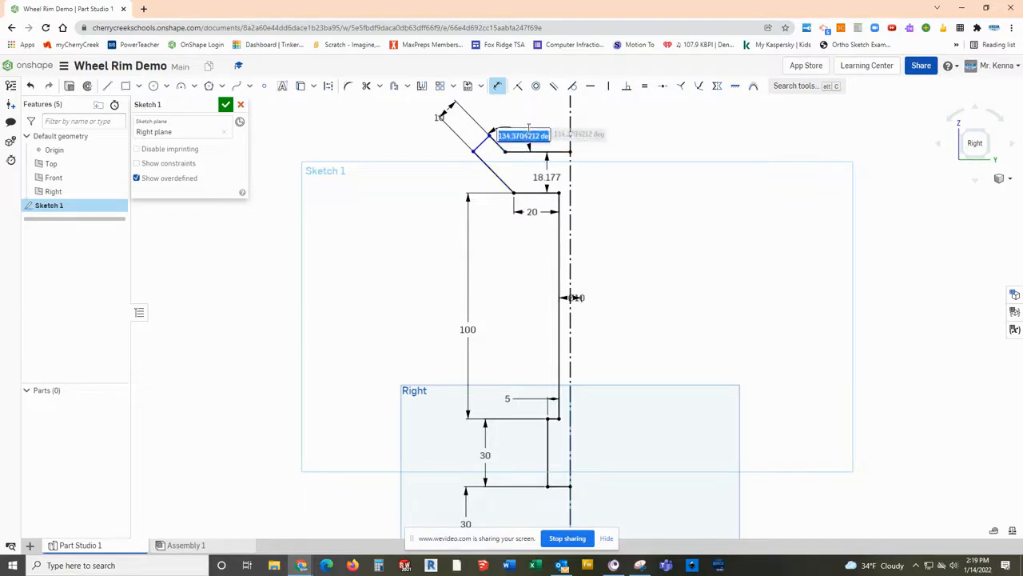
{"action": "type", "text": "20"}
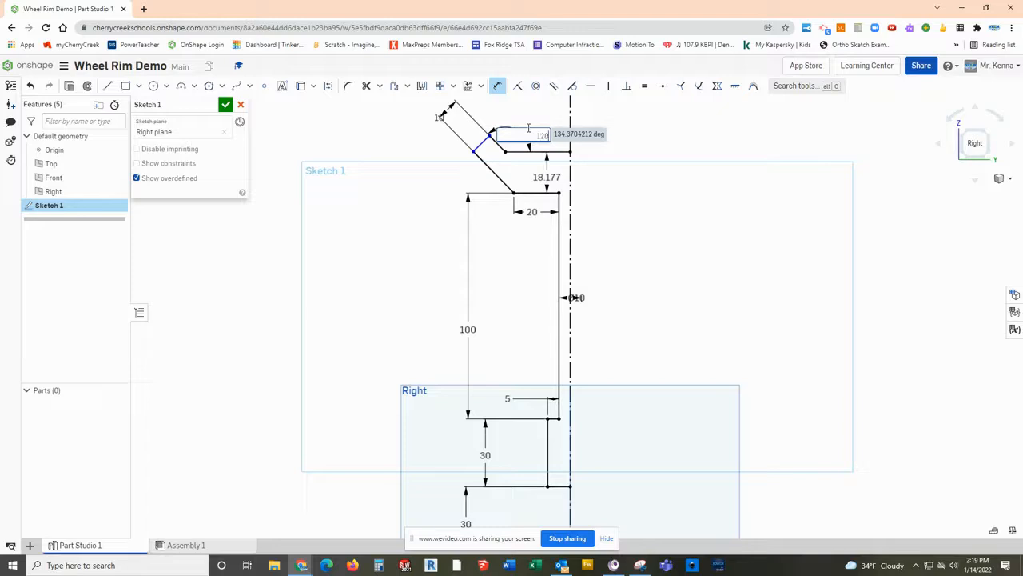
{"action": "key", "text": "Return"}
Set the vertical distance between the rim's two horizontal lines to 10 mm.
{"action": "double_click", "coordinate": [552, 176]}
{"action": "type", "text": "10"}
{"action": "key", "text": "Return"}
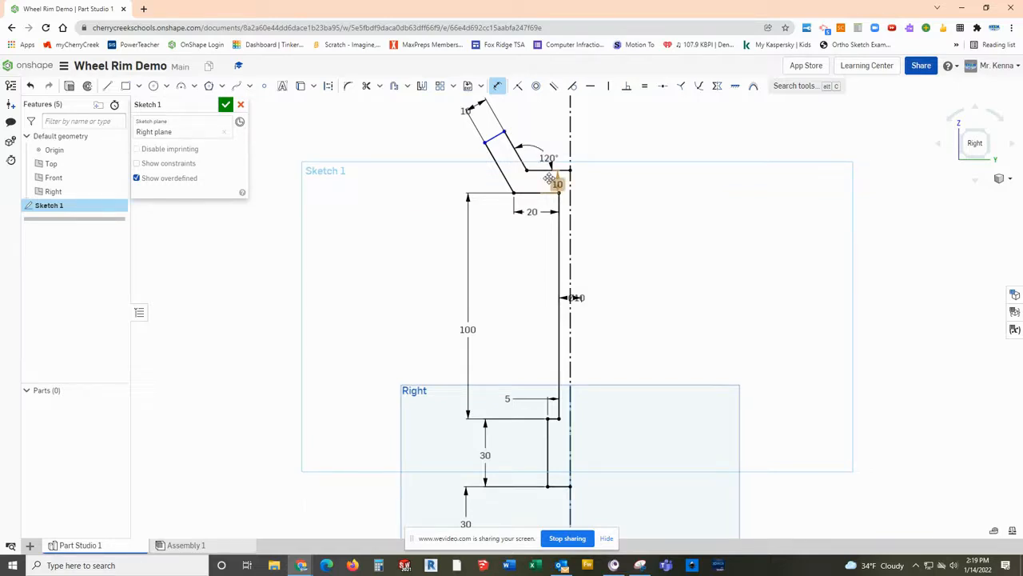
Dimension the long outer diagonal line of the rim lip at 25 mm.
{"action": "left_click", "coordinate": [499, 164]}
{"action": "left_click", "coordinate": [476, 177]}
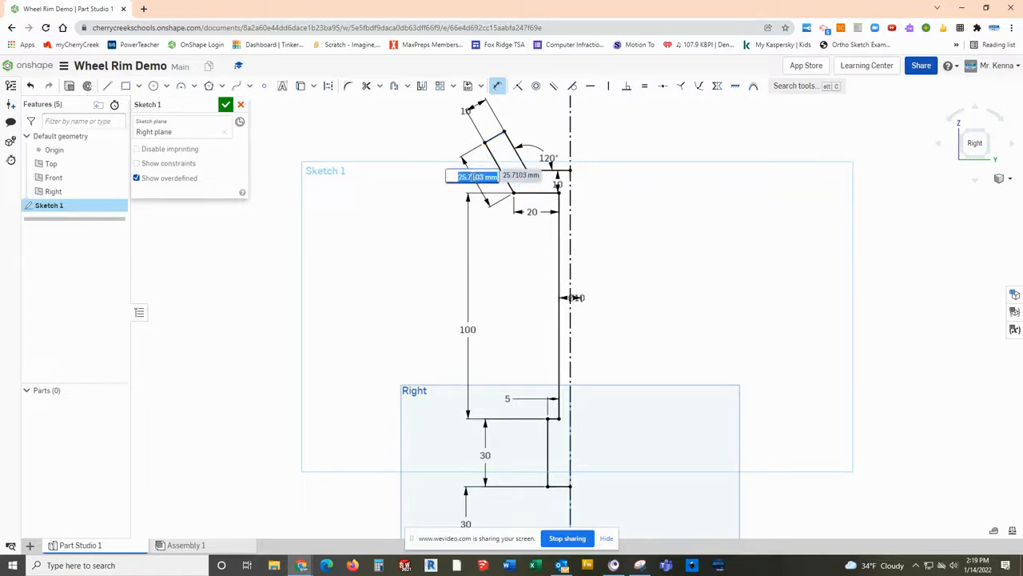
{"action": "type", "text": "25"}
{"action": "key", "text": "Return"}
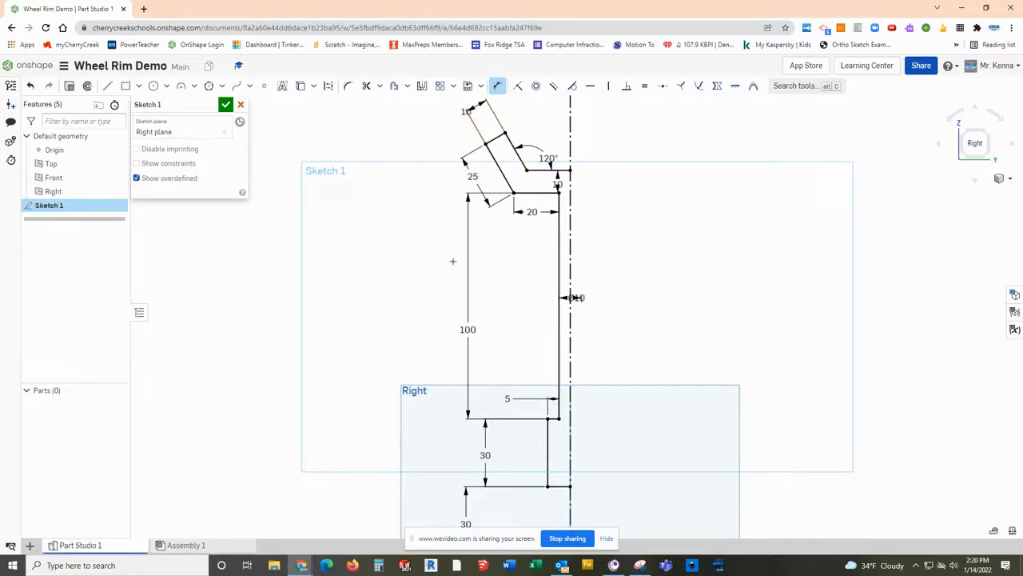
Sketch a circle about 17.5 mm in diameter, centred on the midpoint of the short line closing the rim lip.
{"action": "scroll", "coordinate": [501, 144], "scroll_direction": "up", "scroll_amount": 3}
{"action": "scroll", "coordinate": [510, 143], "scroll_direction": "down", "scroll_amount": 5}
{"action": "scroll", "coordinate": [510, 125], "scroll_direction": "up", "scroll_amount": 2}
{"action": "scroll", "coordinate": [497, 110], "scroll_direction": "up", "scroll_amount": 2}
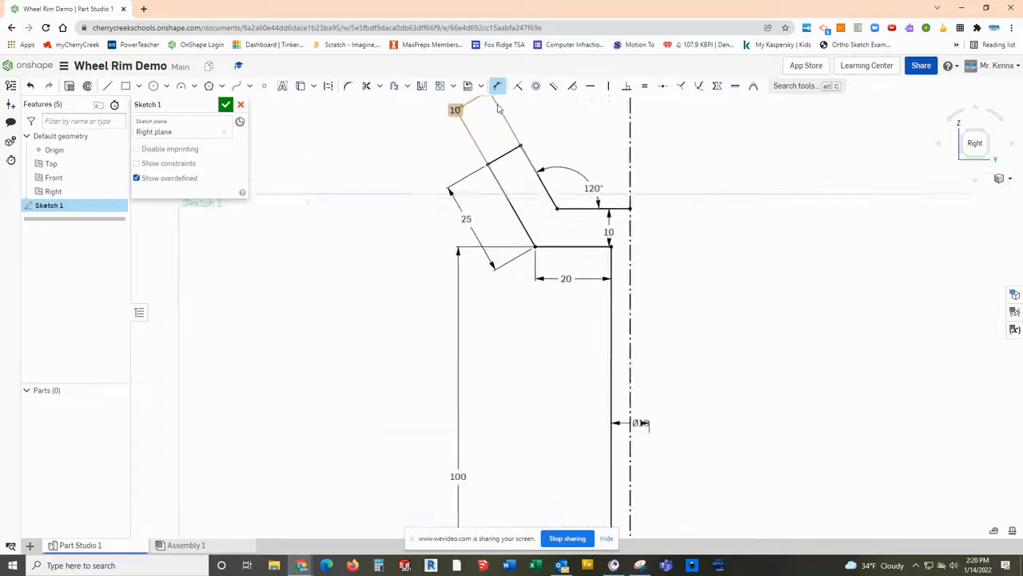
{"action": "scroll", "coordinate": [497, 110], "scroll_direction": "up", "scroll_amount": 2}
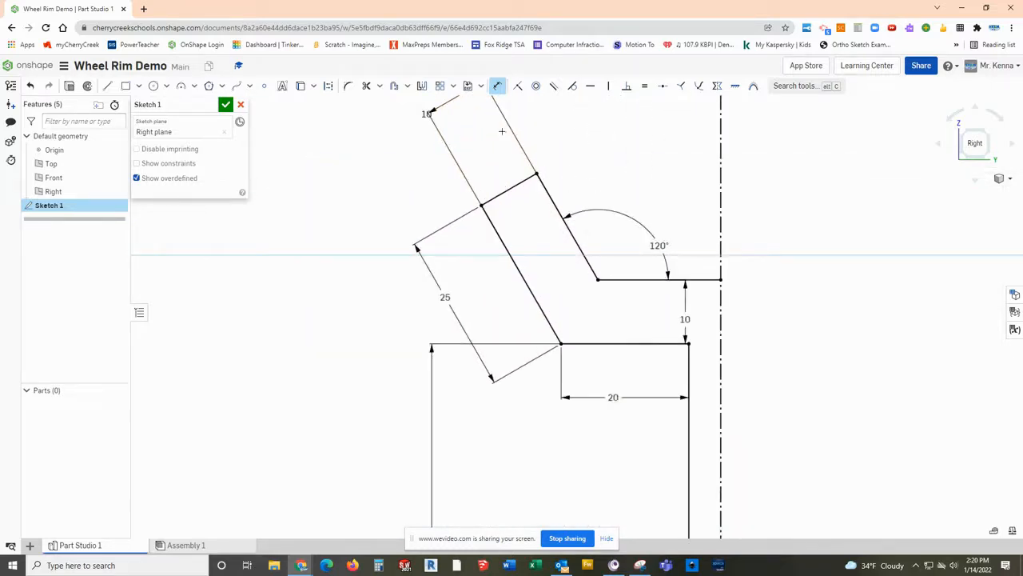
{"action": "left_click", "coordinate": [155, 86]}
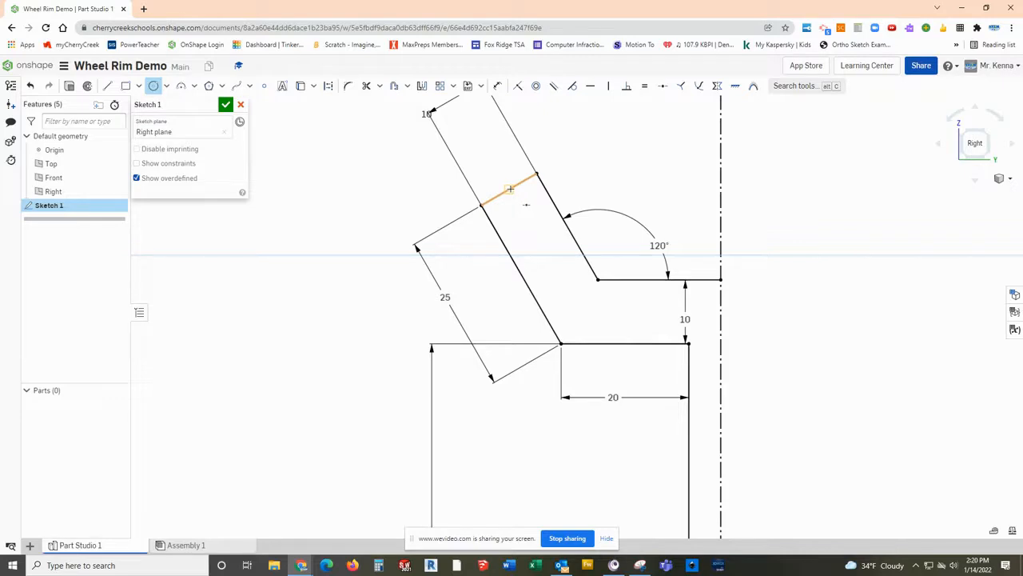
{"action": "left_click", "coordinate": [509, 189]}
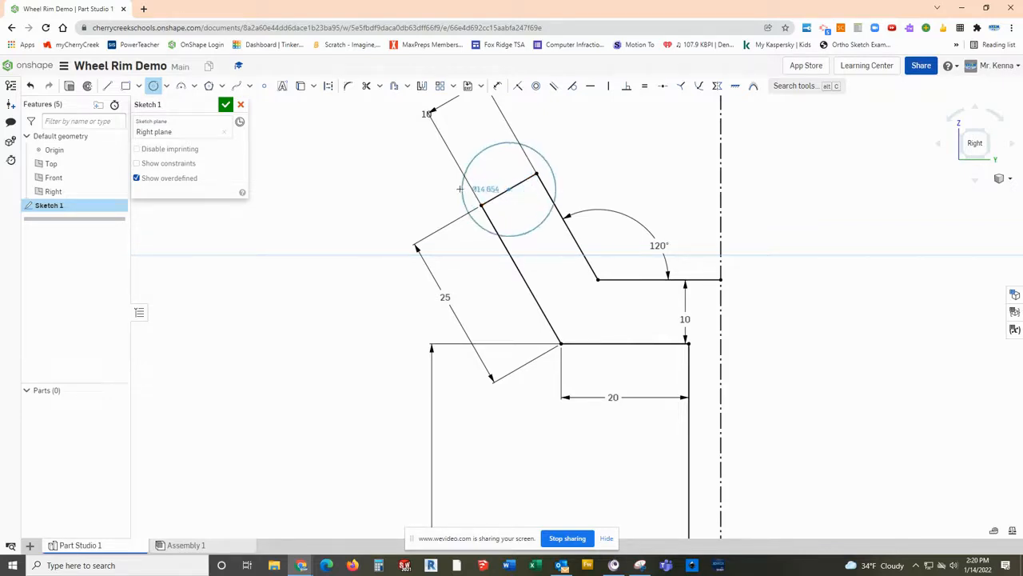
{"action": "left_click", "coordinate": [453, 190]}
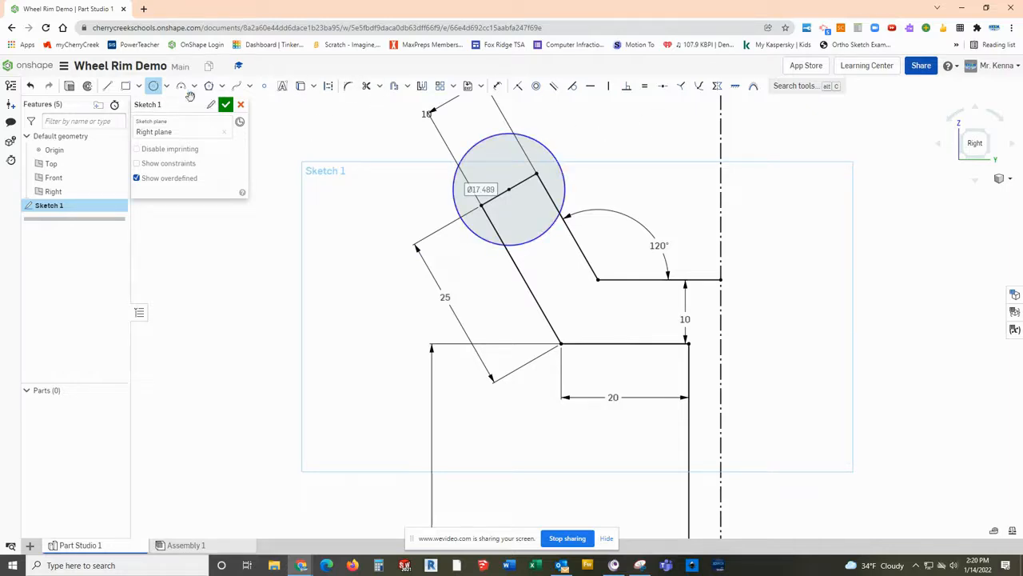
Dimension the diameter of the circle at the lip end as 15 mm.
{"action": "left_click", "coordinate": [497, 86]}
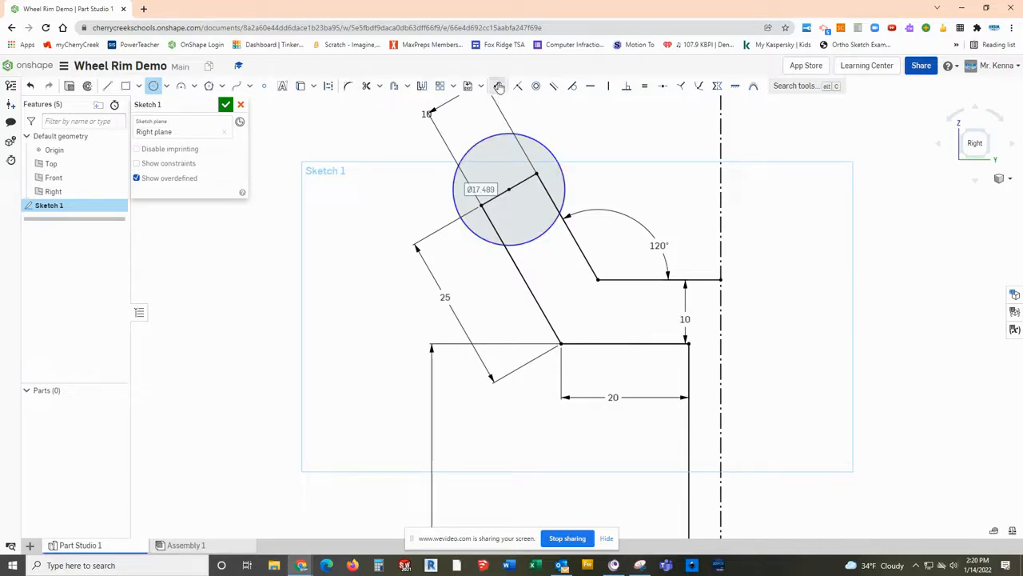
{"action": "left_click", "coordinate": [453, 191]}
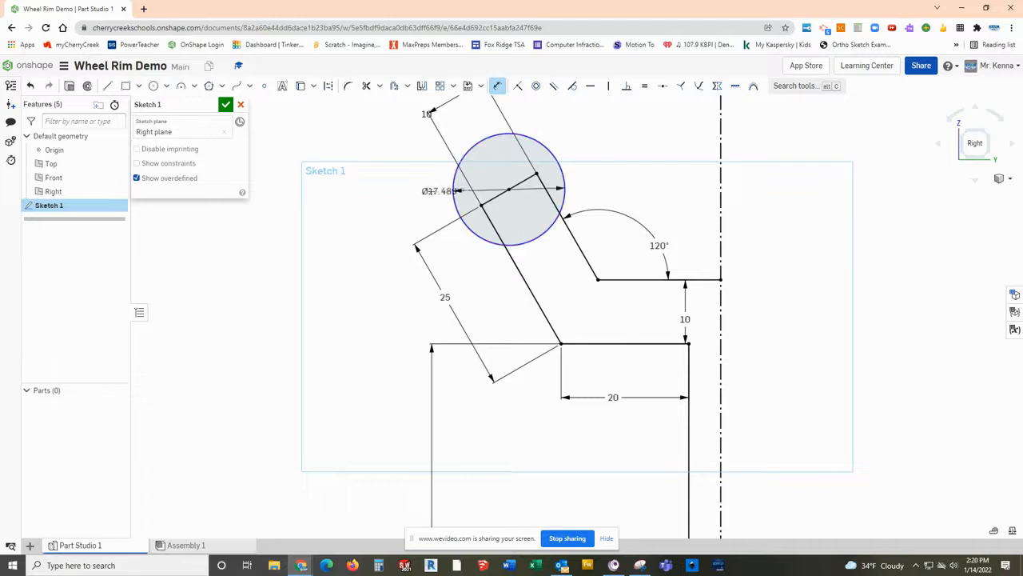
{"action": "left_click", "coordinate": [400, 192]}
{"action": "type", "text": "15"}
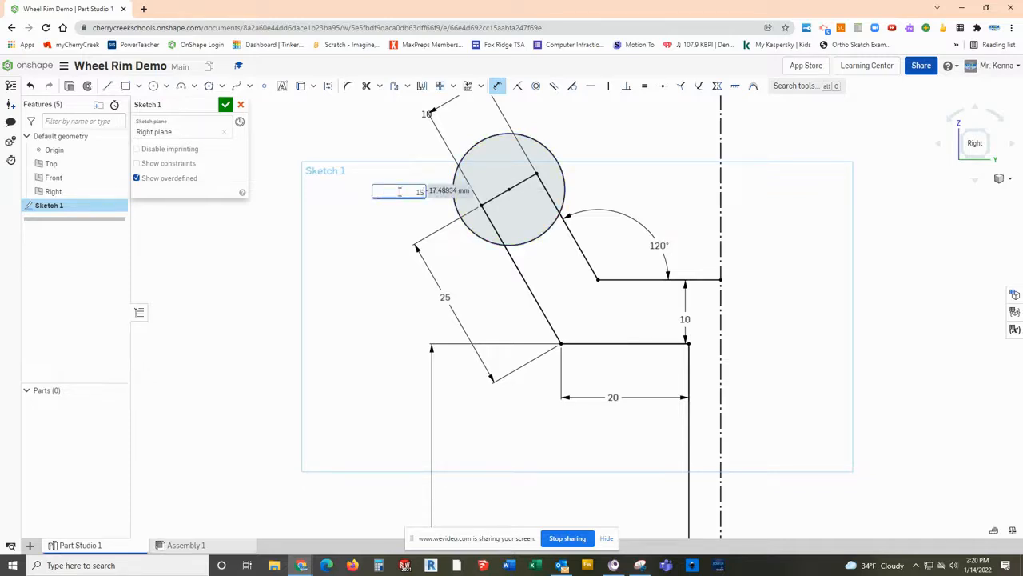
{"action": "key", "text": "Return"}
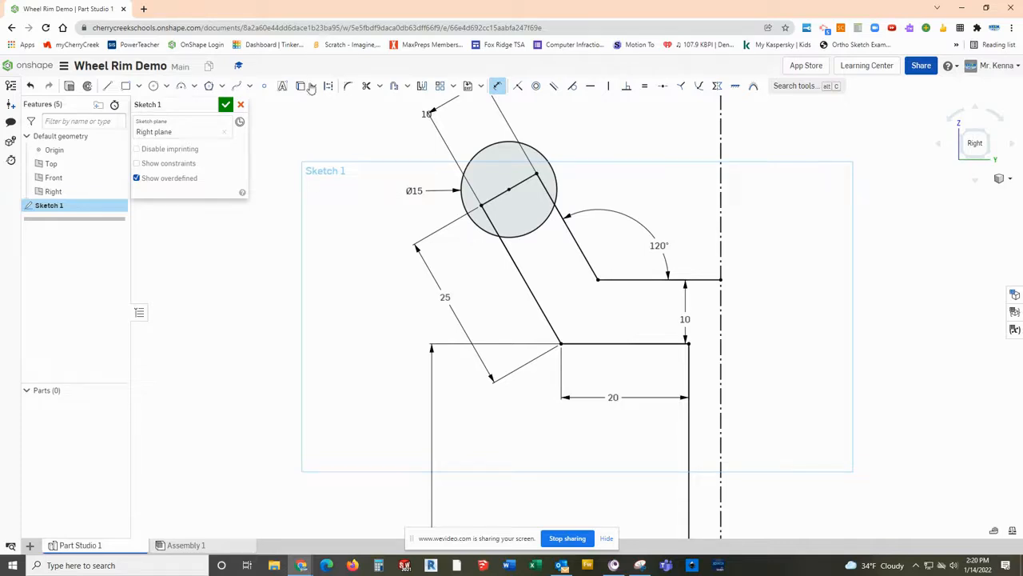
Trim away the portion of the circle lying between the lip's two diagonal lines.
{"action": "left_click", "coordinate": [498, 85]}
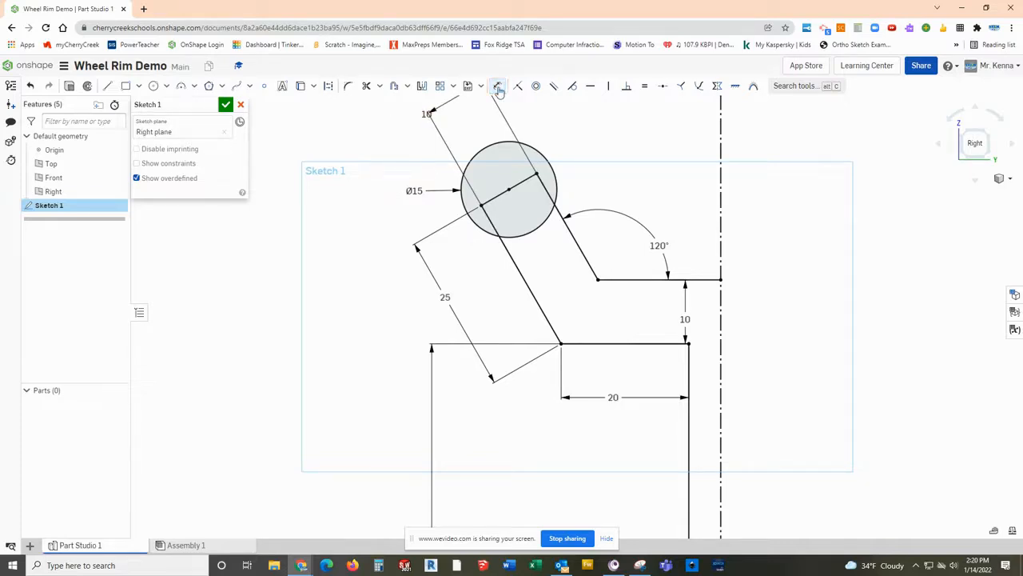
{"action": "left_click", "coordinate": [367, 87]}
{"action": "left_click", "coordinate": [537, 229]}
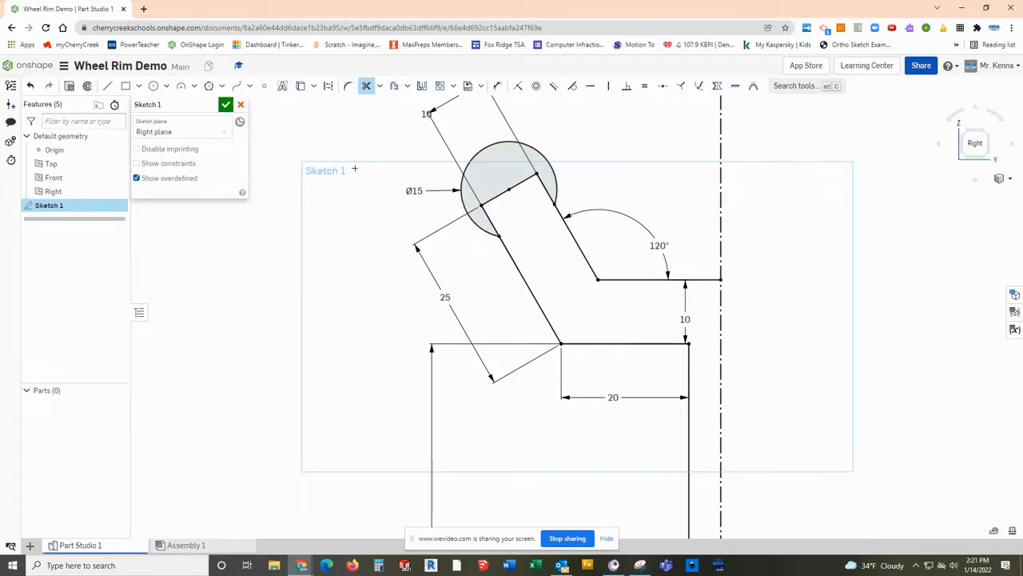
Split both diagonal lip lines at the points where they meet the ends of the circular arc.
{"action": "left_click", "coordinate": [367, 86]}
{"action": "left_click", "coordinate": [381, 88]}
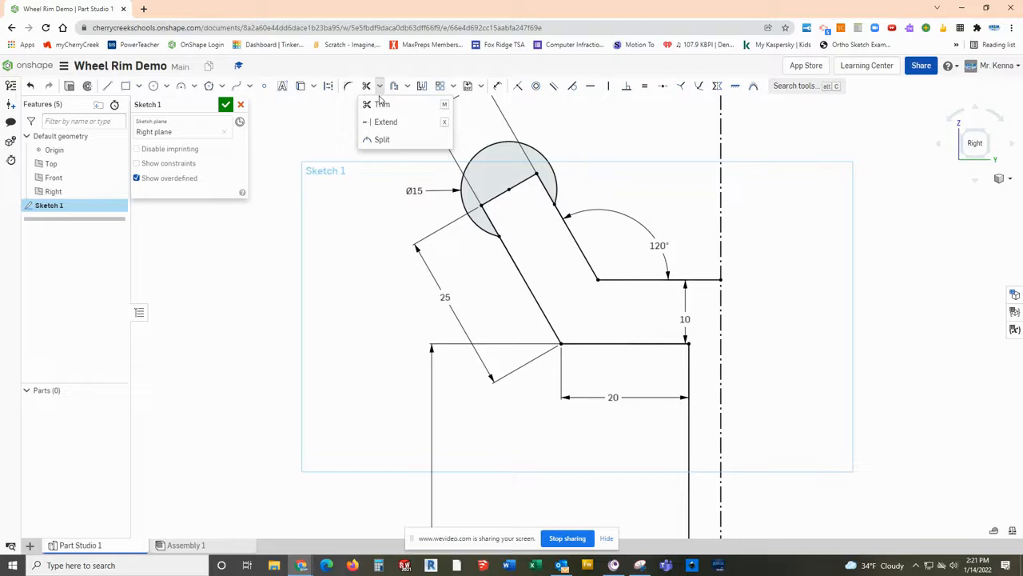
{"action": "left_click", "coordinate": [375, 140]}
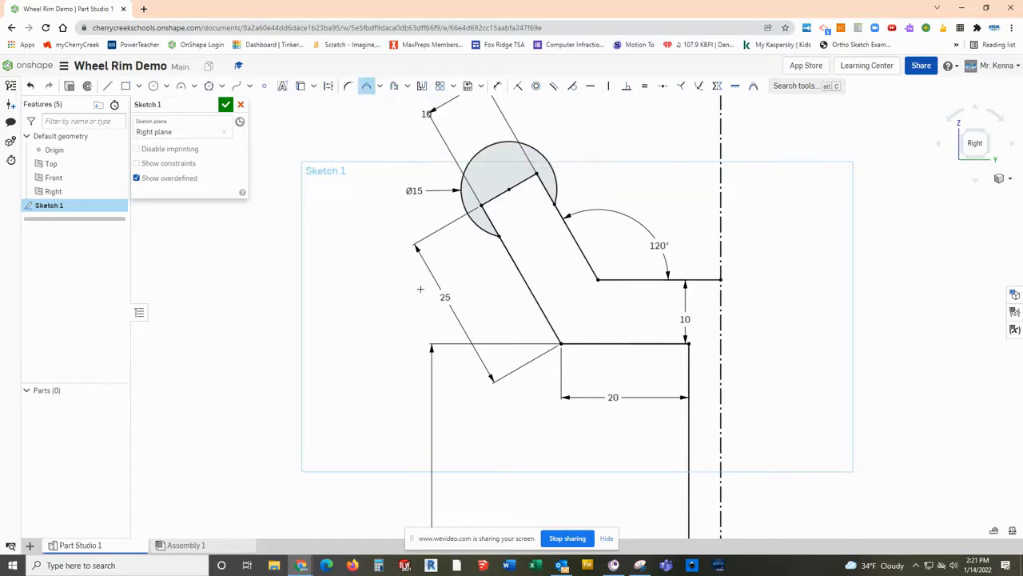
{"action": "left_click", "coordinate": [497, 238]}
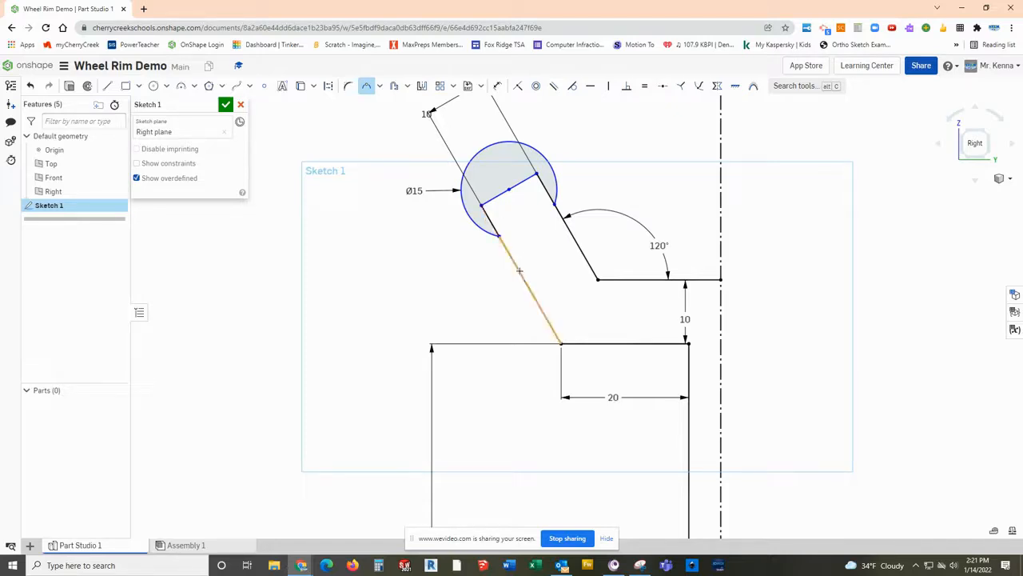
{"action": "left_click", "coordinate": [554, 206]}
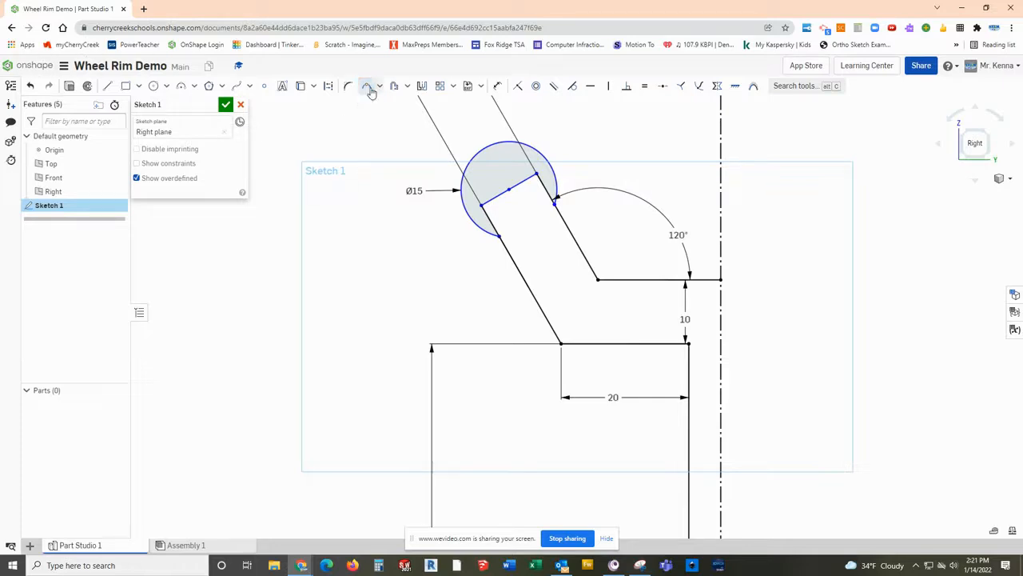
Convert the lip's end line and the two short diagonal segments inside the circle to construction geometry.
{"action": "left_click", "coordinate": [488, 221]}
{"action": "left_click", "coordinate": [546, 190]}
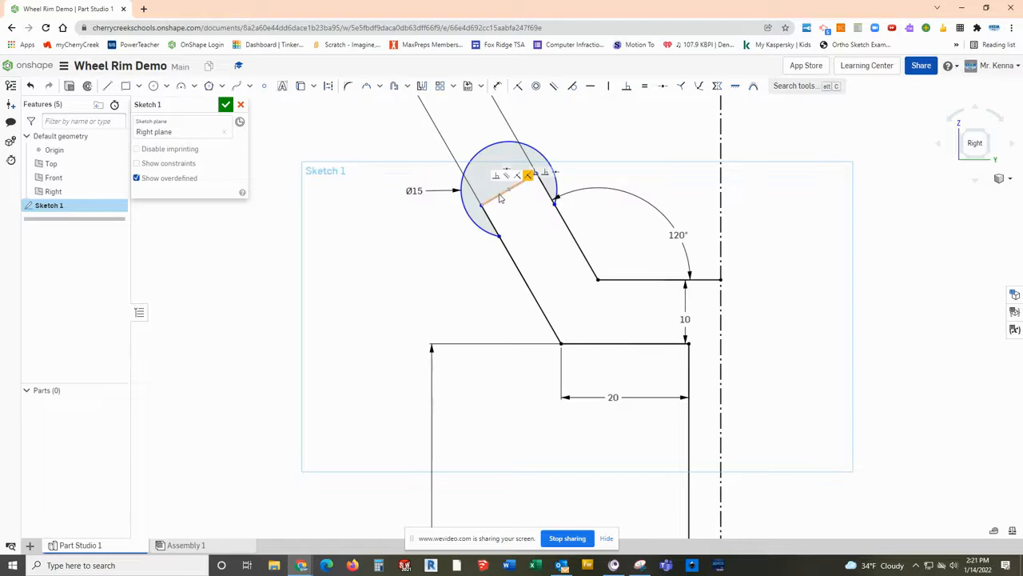
{"action": "left_click", "coordinate": [498, 196]}
{"action": "left_click", "coordinate": [547, 191]}
{"action": "left_click", "coordinate": [490, 221]}
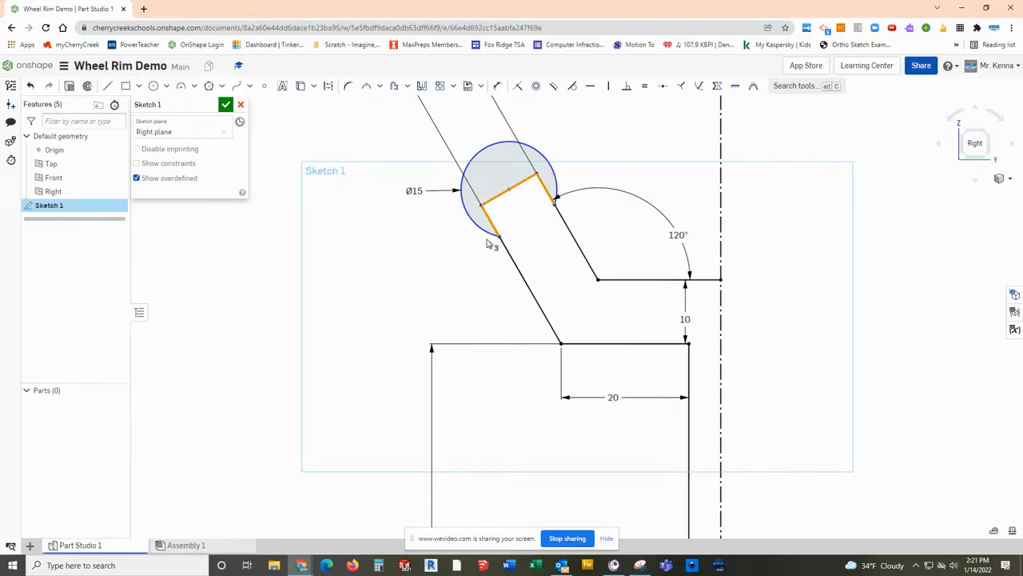
{"action": "left_click", "coordinate": [328, 87]}
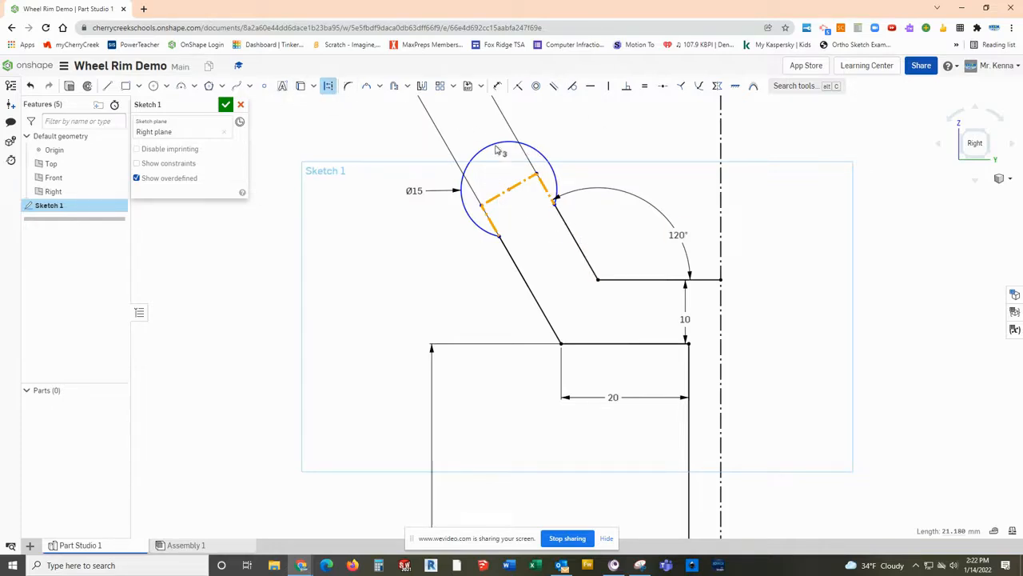
Dimension the outer diagonal lip line between the arc and the lower horizontal line, accepting its current length.
{"action": "scroll", "coordinate": [503, 160], "scroll_direction": "up", "scroll_amount": 1}
{"action": "scroll", "coordinate": [528, 160], "scroll_direction": "down", "scroll_amount": 2}
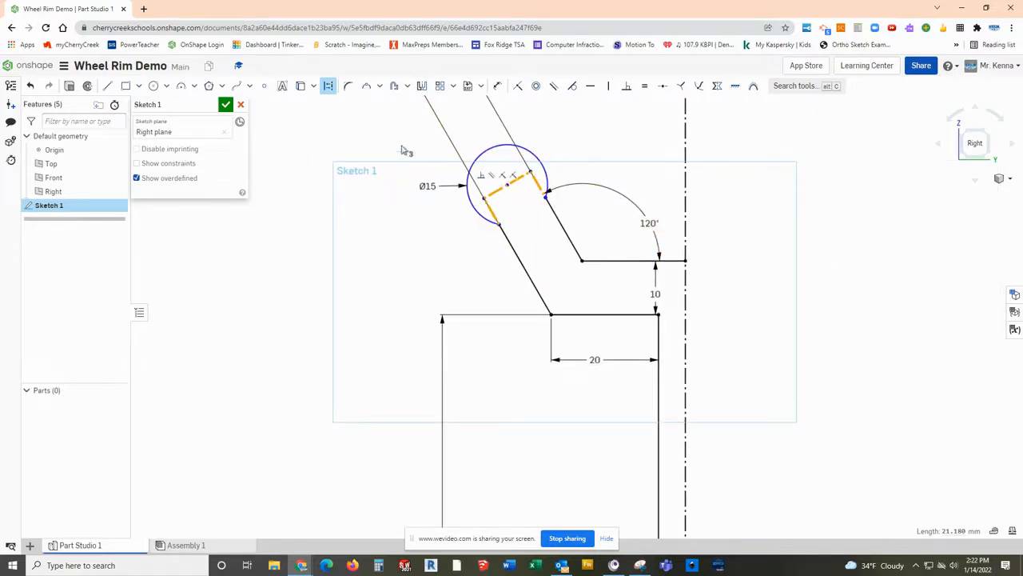
{"action": "left_click", "coordinate": [498, 86]}
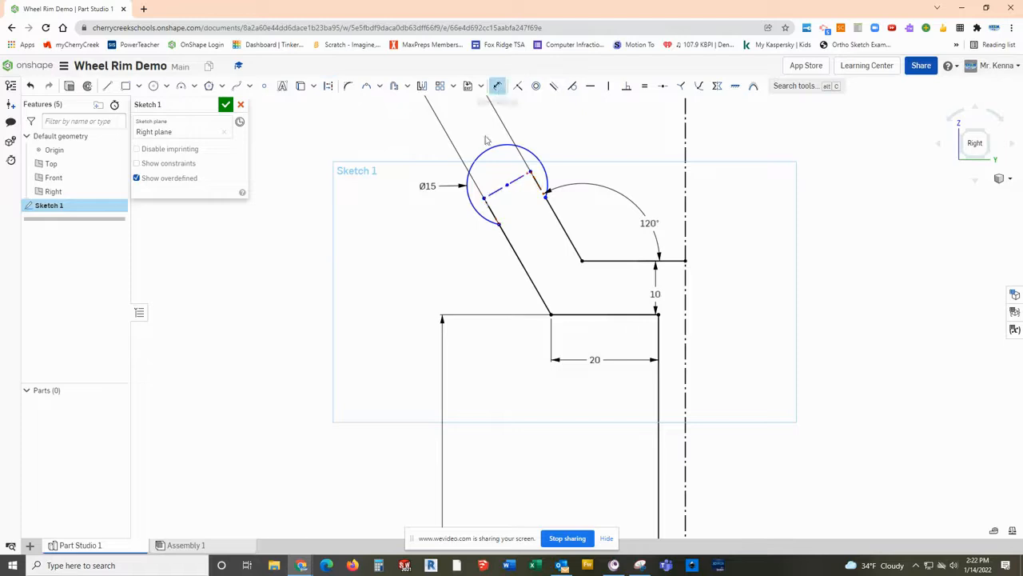
{"action": "left_click", "coordinate": [523, 264]}
{"action": "left_click", "coordinate": [499, 283]}
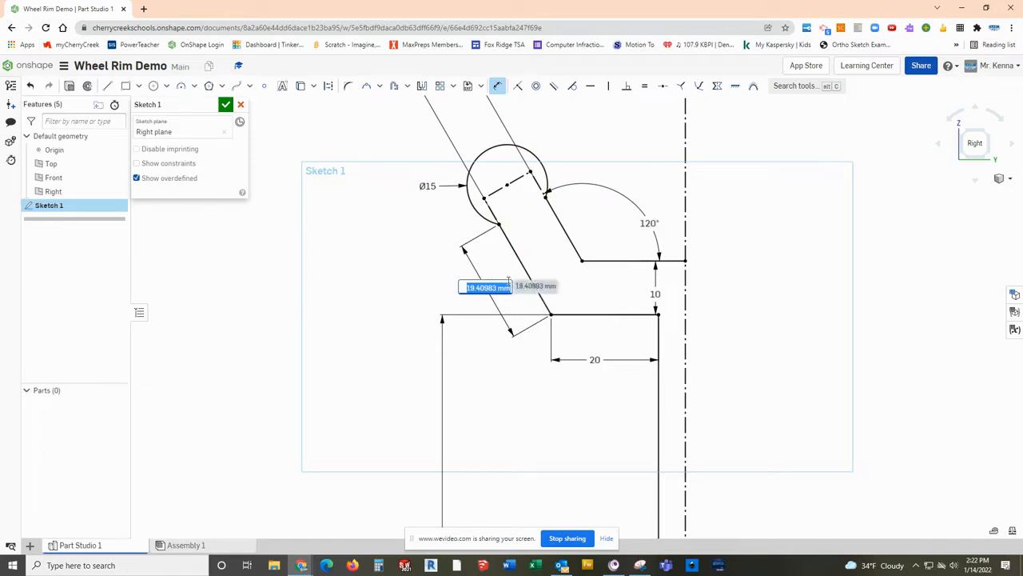
{"action": "key", "text": "Return"}
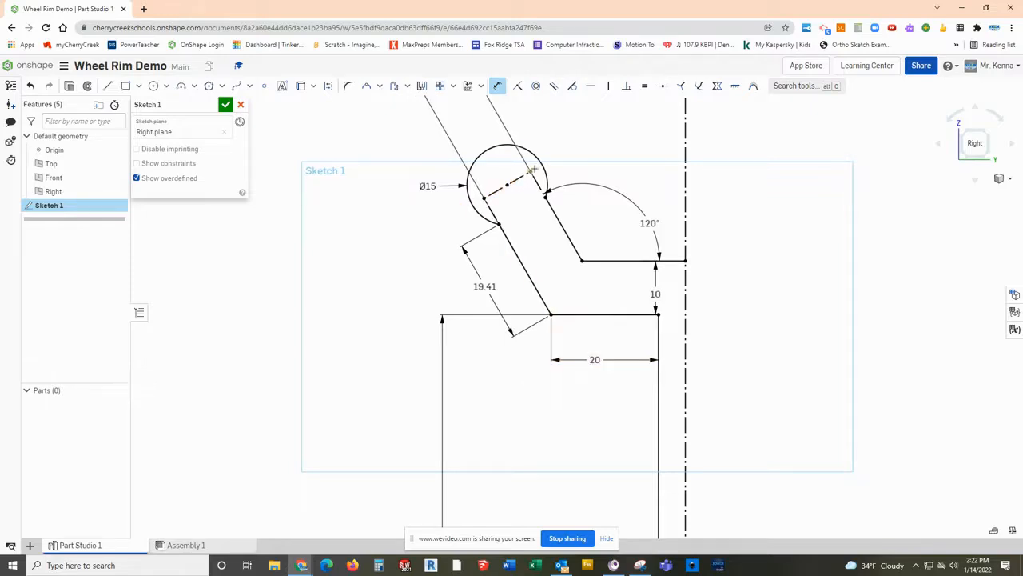
Mirror the upper horizontal line, inner diagonal lip line and circular arc across the vertical centerline.
{"action": "scroll", "coordinate": [521, 320], "scroll_direction": "down", "scroll_amount": 5}
{"action": "scroll", "coordinate": [528, 341], "scroll_direction": "down", "scroll_amount": 2}
{"action": "scroll", "coordinate": [532, 515], "scroll_direction": "up", "scroll_amount": 4}
{"action": "scroll", "coordinate": [531, 516], "scroll_direction": "down", "scroll_amount": 2}
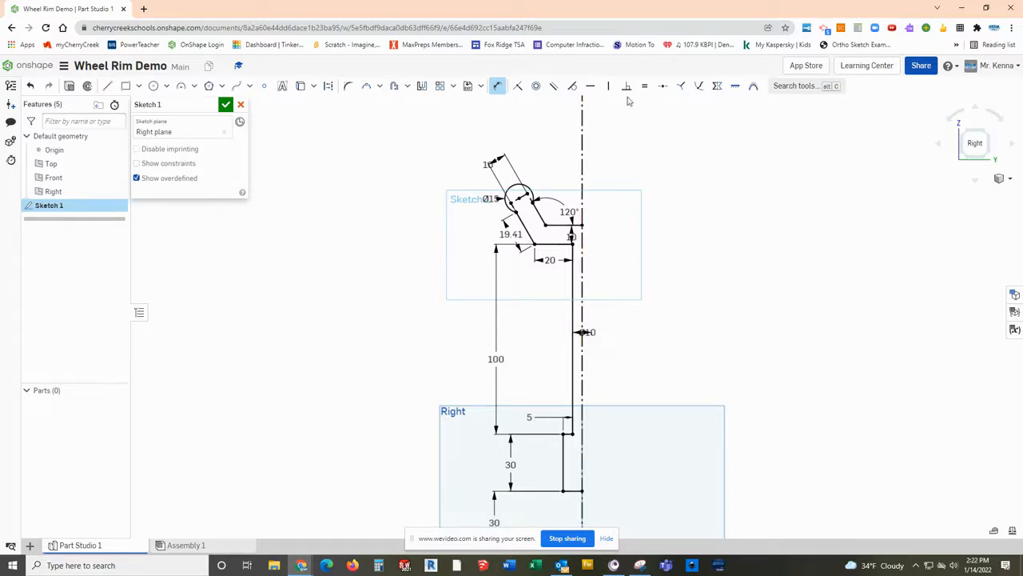
{"action": "left_click", "coordinate": [497, 85]}
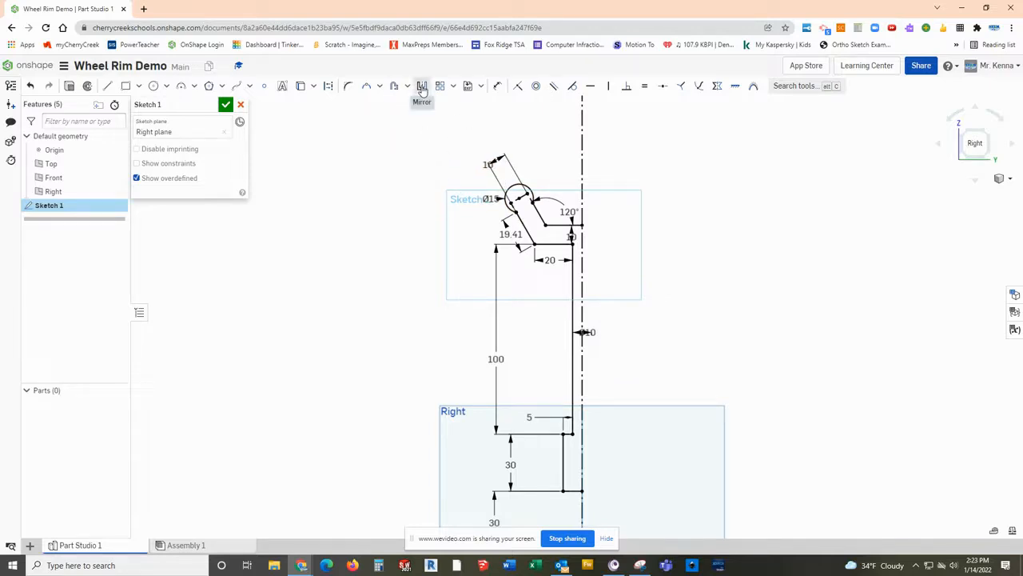
{"action": "left_click", "coordinate": [422, 86]}
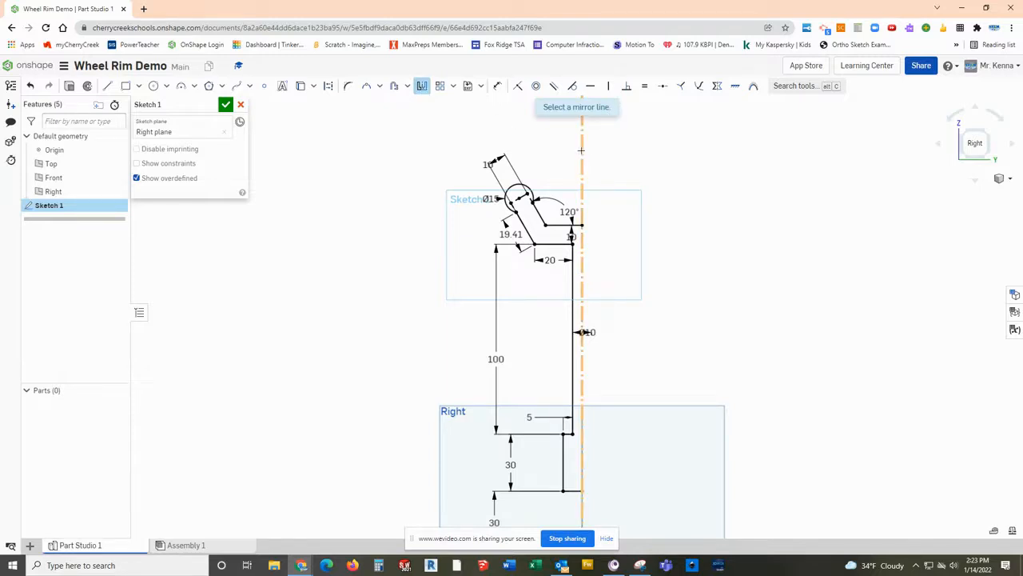
{"action": "left_click", "coordinate": [582, 150]}
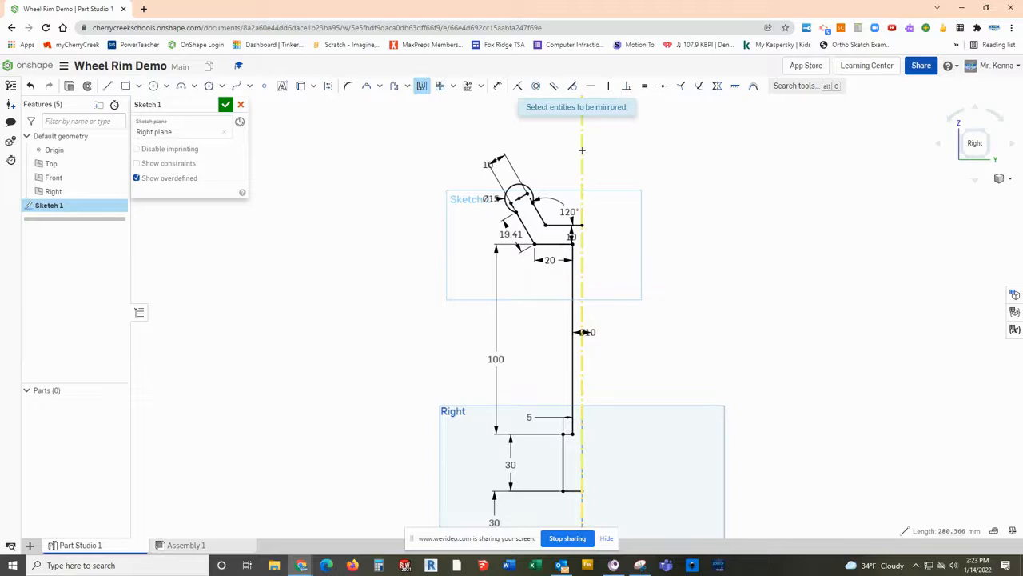
{"action": "left_click", "coordinate": [559, 225]}
{"action": "left_click", "coordinate": [541, 214]}
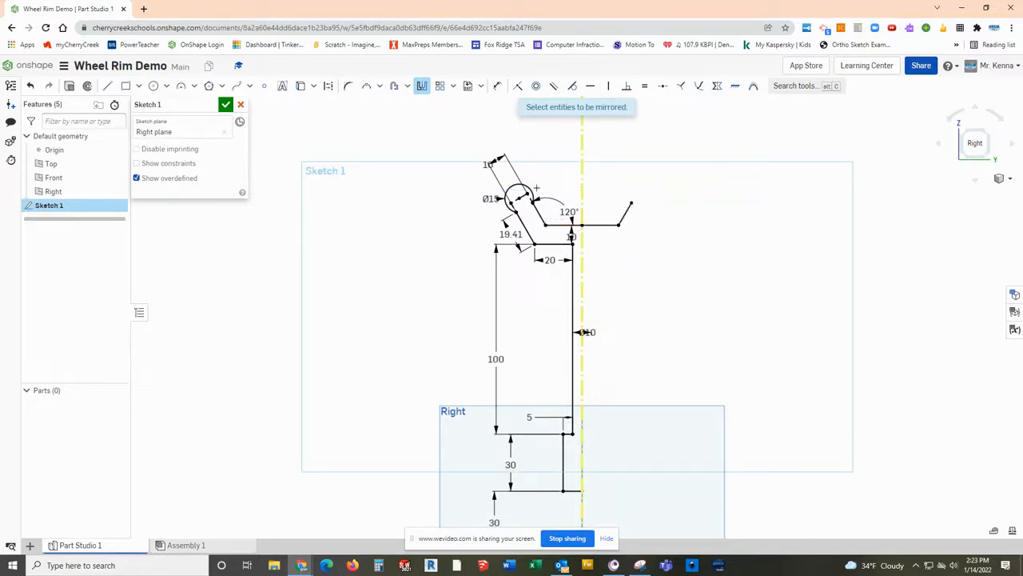
{"action": "left_click", "coordinate": [531, 195]}
{"action": "left_click", "coordinate": [531, 196]}
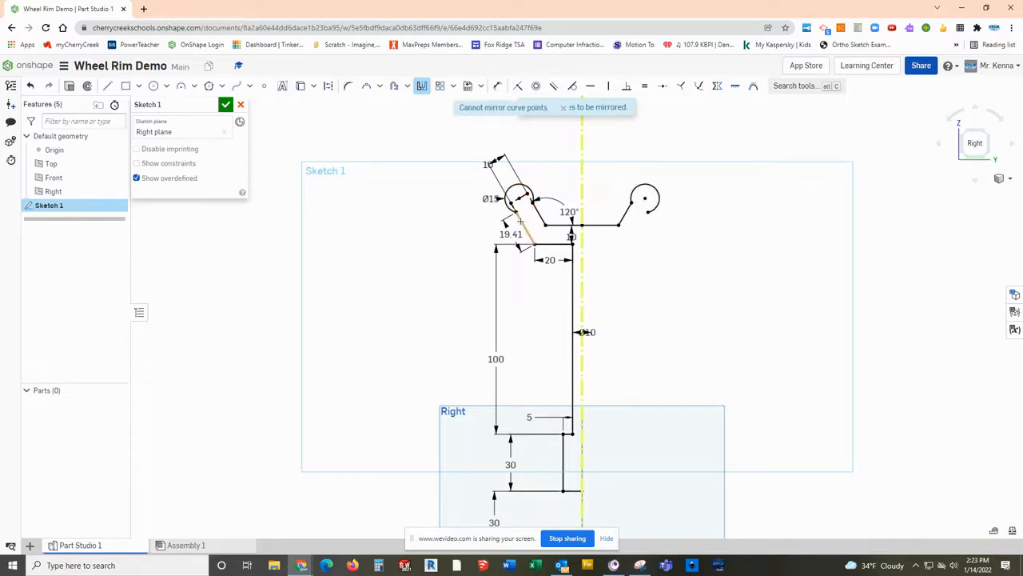
Mirror the outer diagonal, the 20 mm horizontal line, the long vertical line and the hub's bottom line across the same centerline.
{"action": "left_click", "coordinate": [526, 225]}
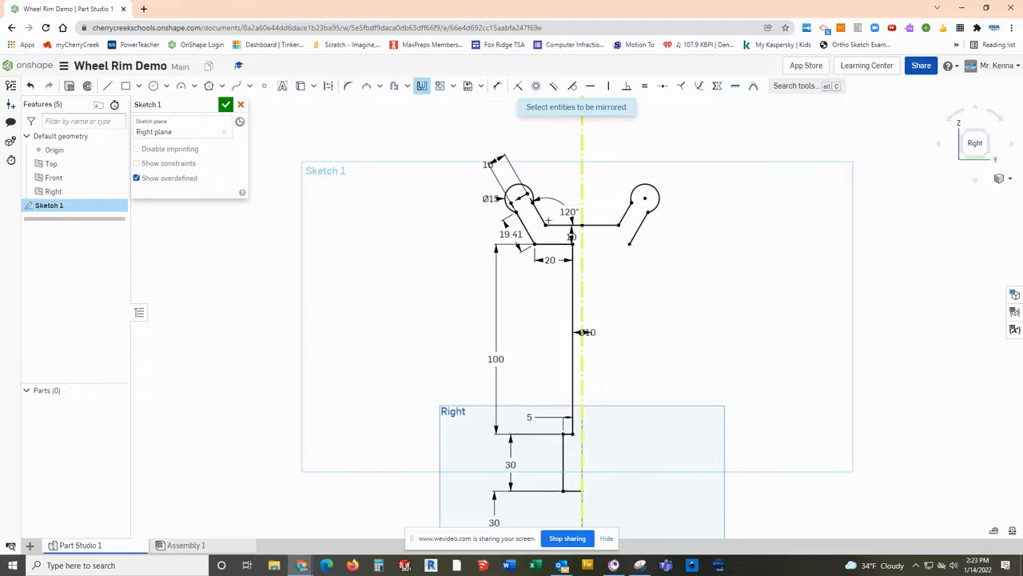
{"action": "left_click", "coordinate": [548, 243]}
{"action": "left_click", "coordinate": [571, 254]}
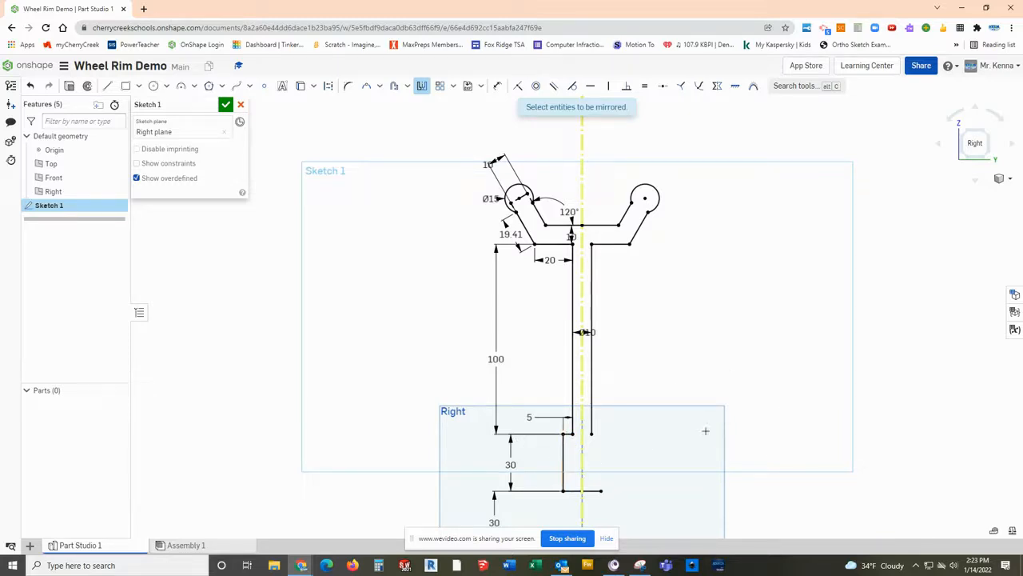
{"action": "left_click", "coordinate": [421, 86]}
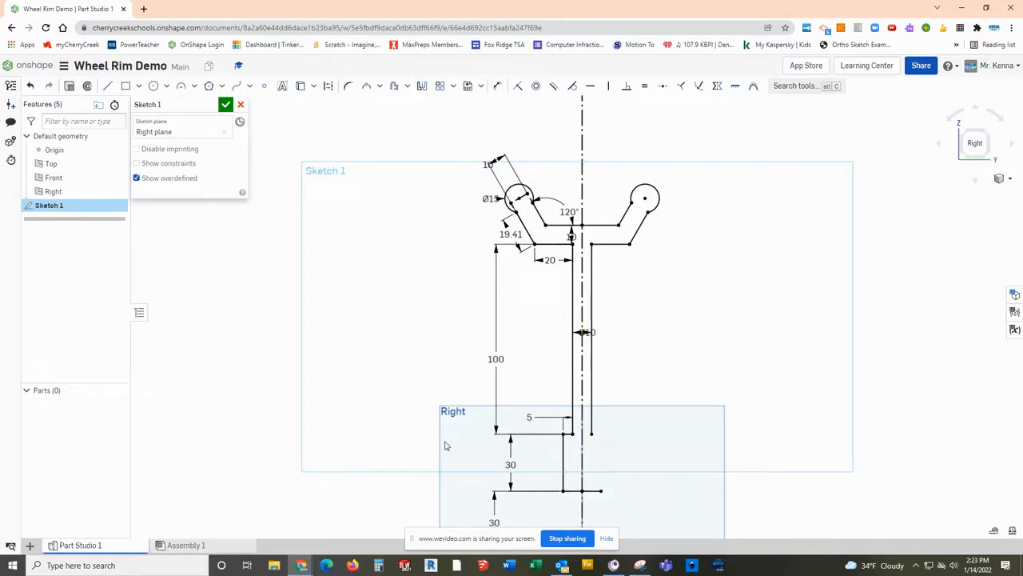
Extend the mirrored long vertical line down to the hub's bottom horizontal line.
{"action": "left_click", "coordinate": [380, 87]}
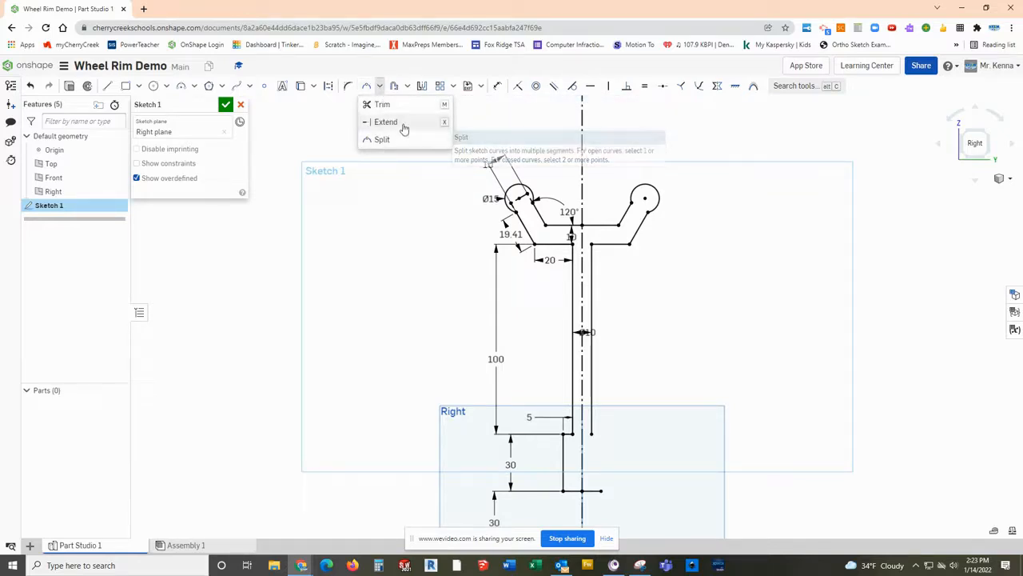
{"action": "left_click", "coordinate": [375, 123]}
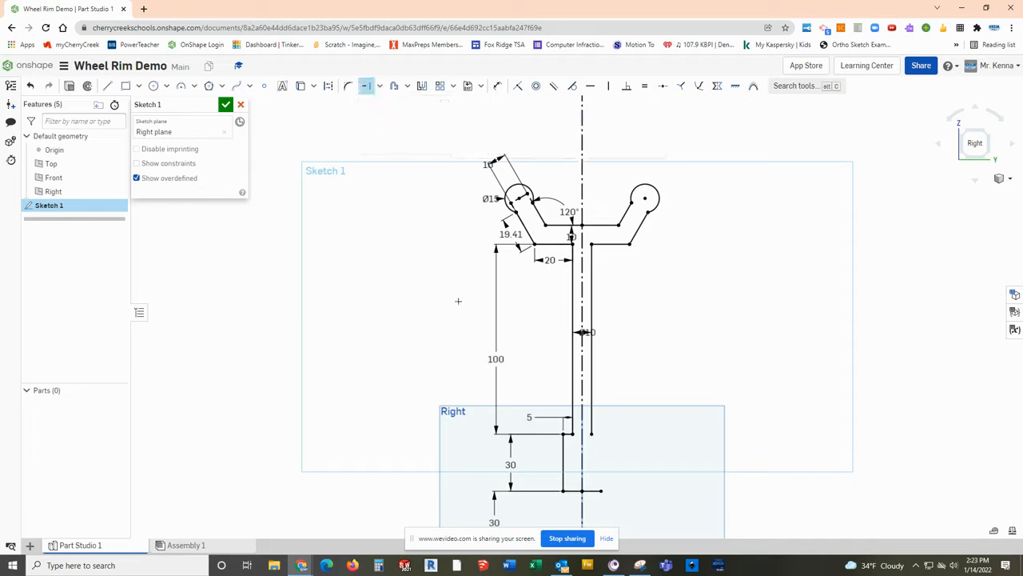
{"action": "left_click", "coordinate": [592, 424]}
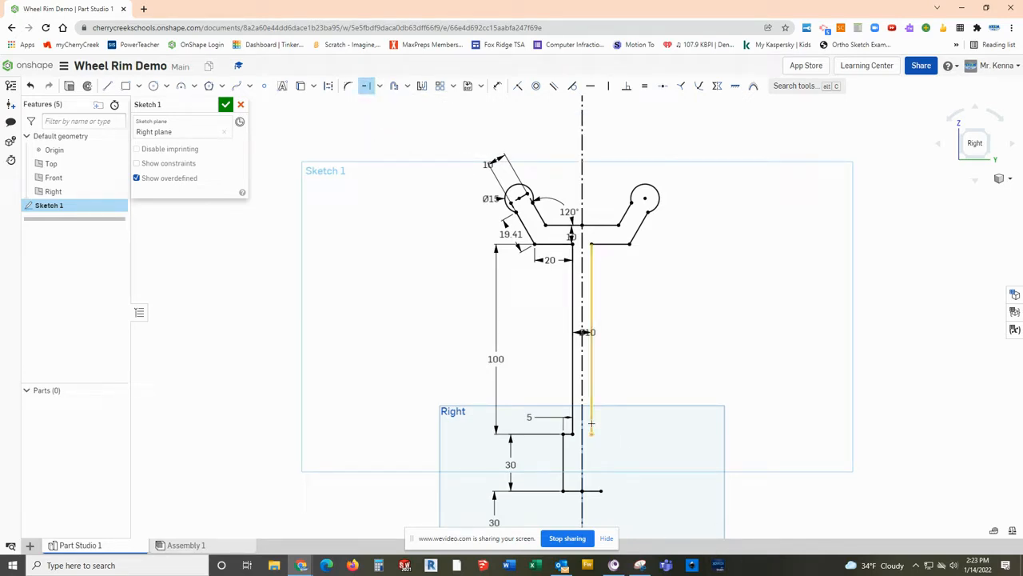
{"action": "left_click", "coordinate": [593, 491]}
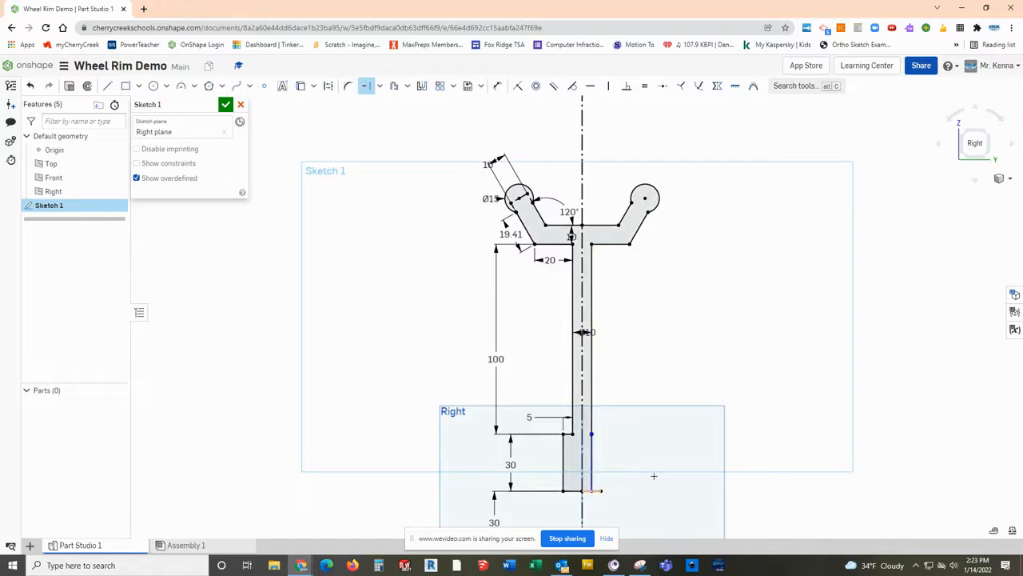
Trim the overhanging end of the hub's bottom line beyond the mirrored vertical line and finish the sketch.
{"action": "left_click", "coordinate": [379, 85]}
{"action": "left_click", "coordinate": [381, 104]}
{"action": "key", "text": "Escape"}
{"action": "scroll", "coordinate": [607, 491], "scroll_direction": "up", "scroll_amount": 3}
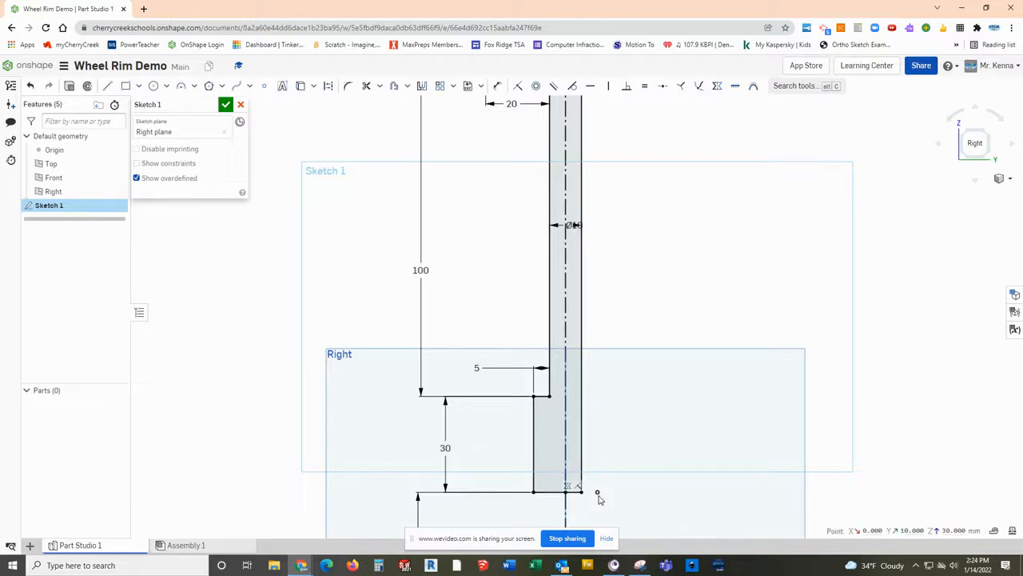
{"action": "scroll", "coordinate": [599, 472], "scroll_direction": "down", "scroll_amount": 5}
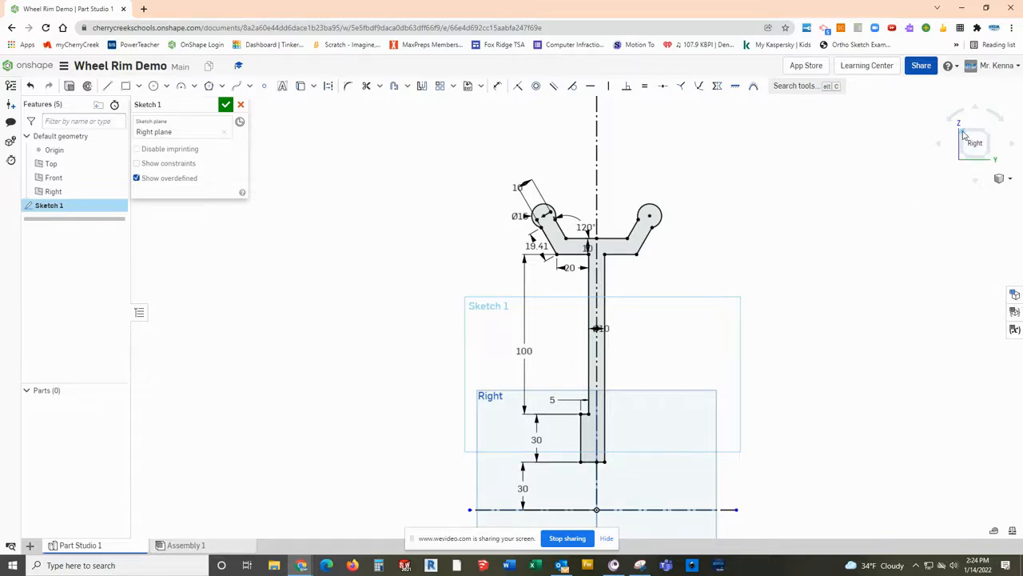
{"action": "left_click", "coordinate": [226, 105]}
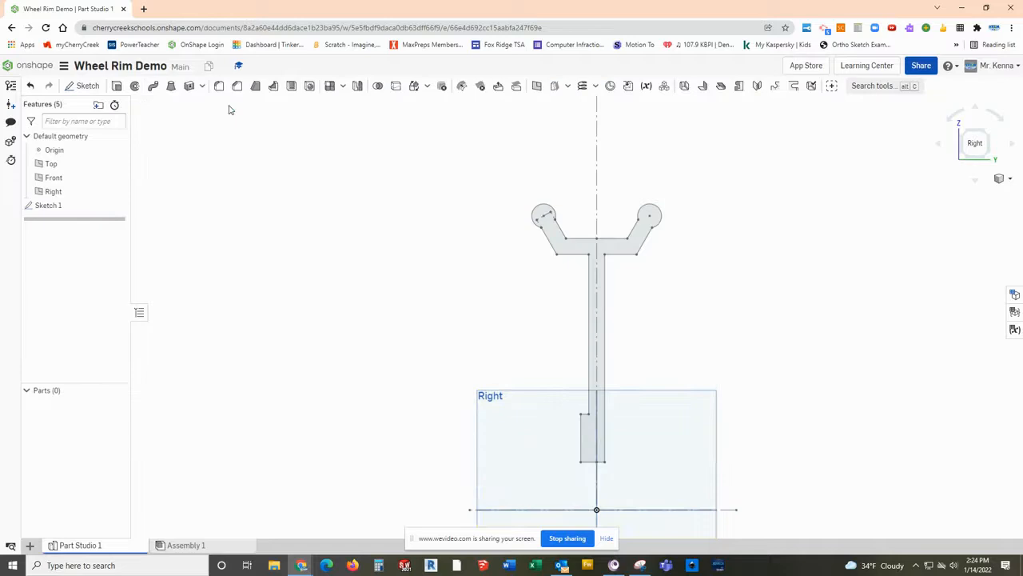
Revolve all regions of Sketch 1 fully around the horizontal centerline through the origin as a new solid.
{"action": "left_click", "coordinate": [965, 137]}
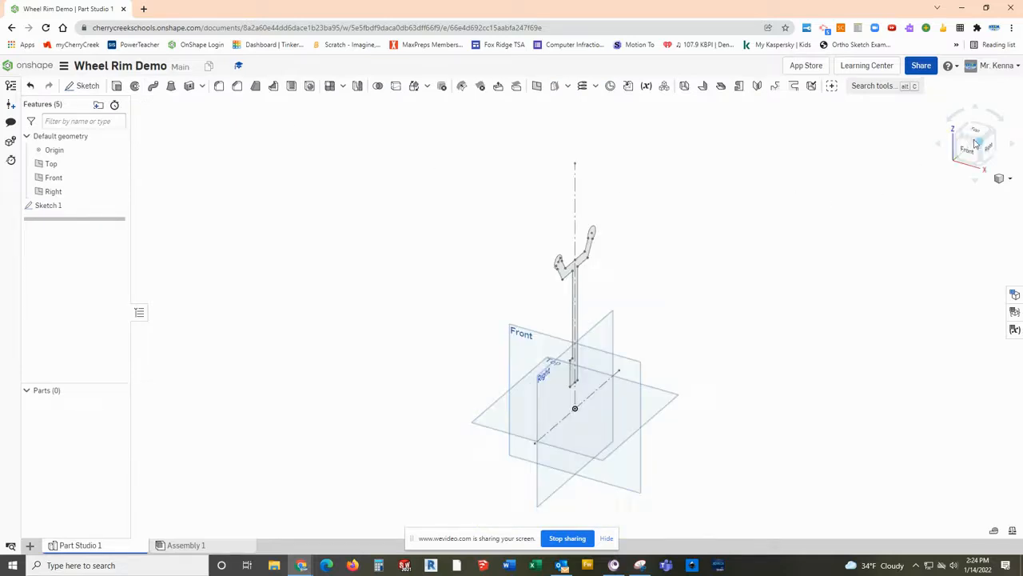
{"action": "left_click", "coordinate": [137, 89]}
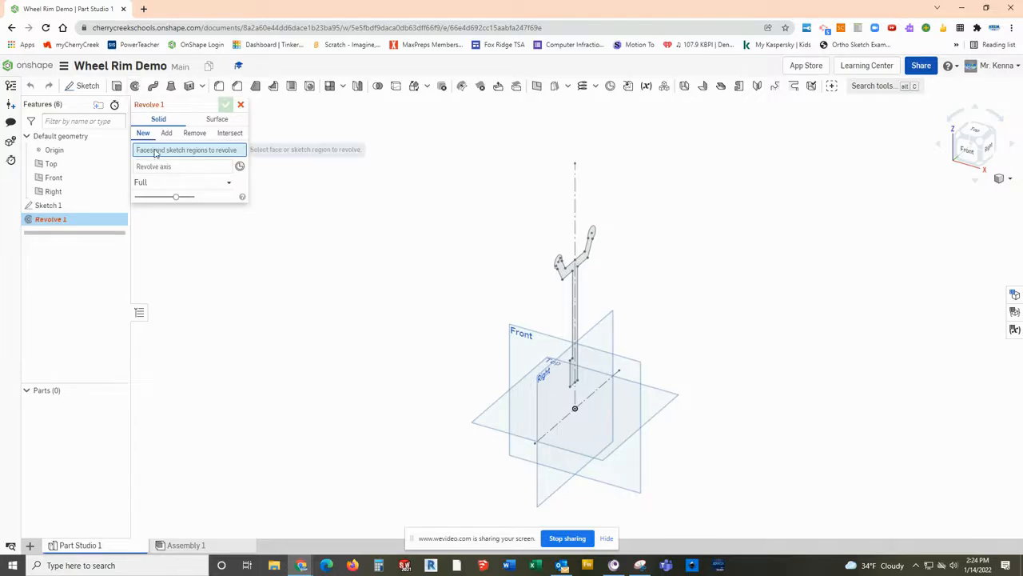
{"action": "left_click", "coordinate": [61, 208]}
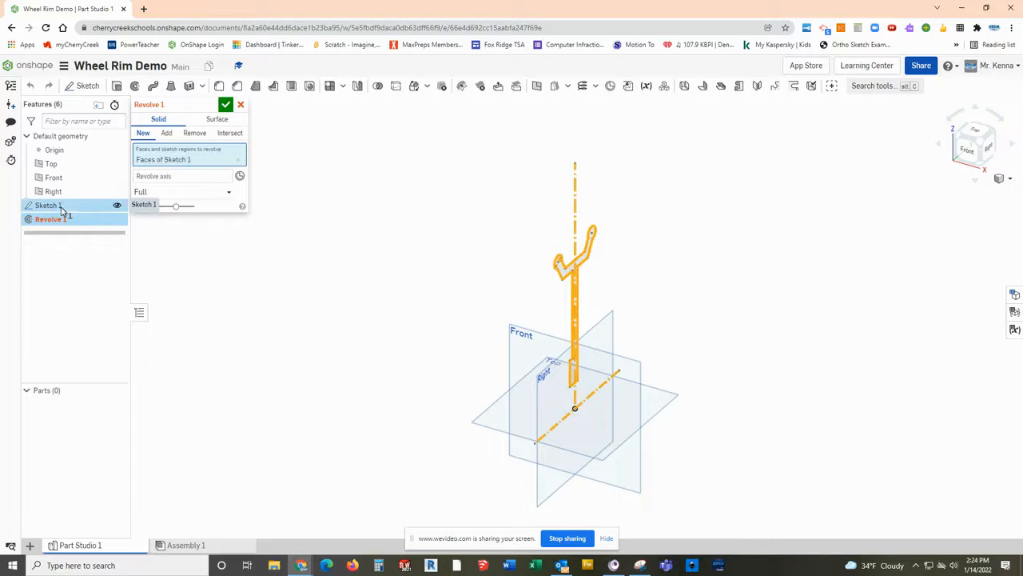
{"action": "left_click", "coordinate": [558, 429]}
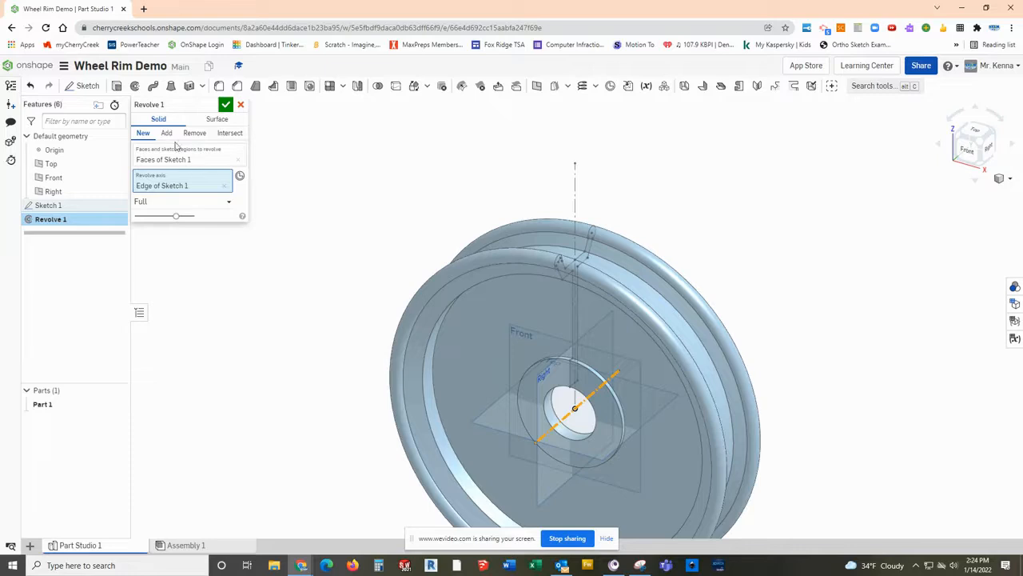
Name the revolve feature Wheel Rim Base and accept it.
{"action": "left_click", "coordinate": [212, 105]}
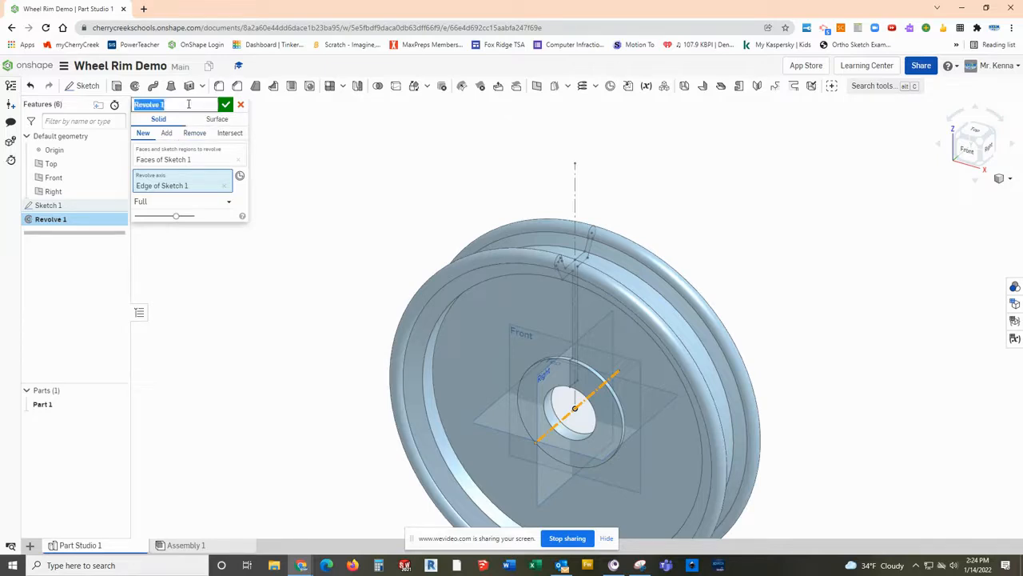
{"action": "type", "text": "Wheel Rim Base"}
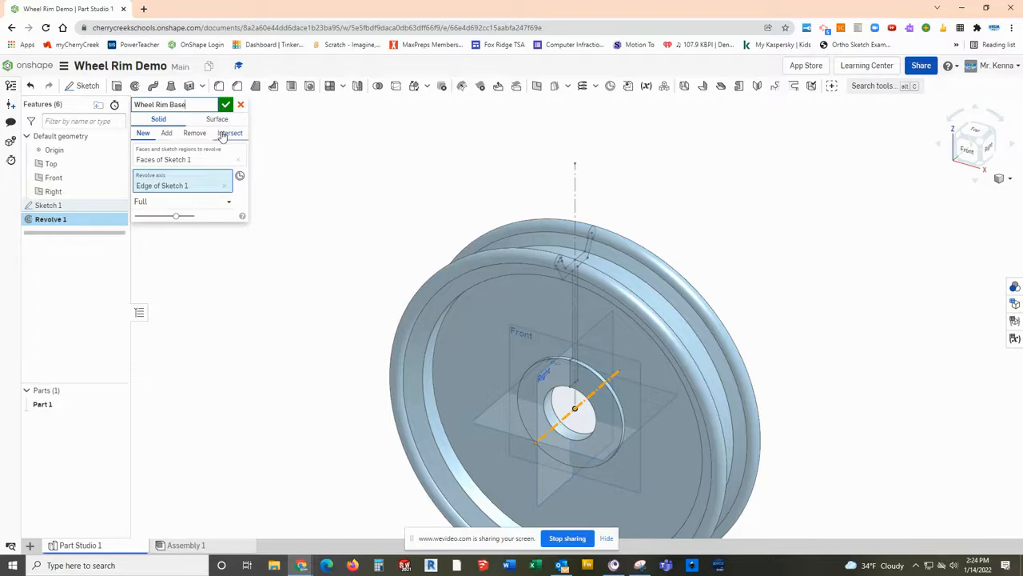
{"action": "left_click", "coordinate": [226, 104]}
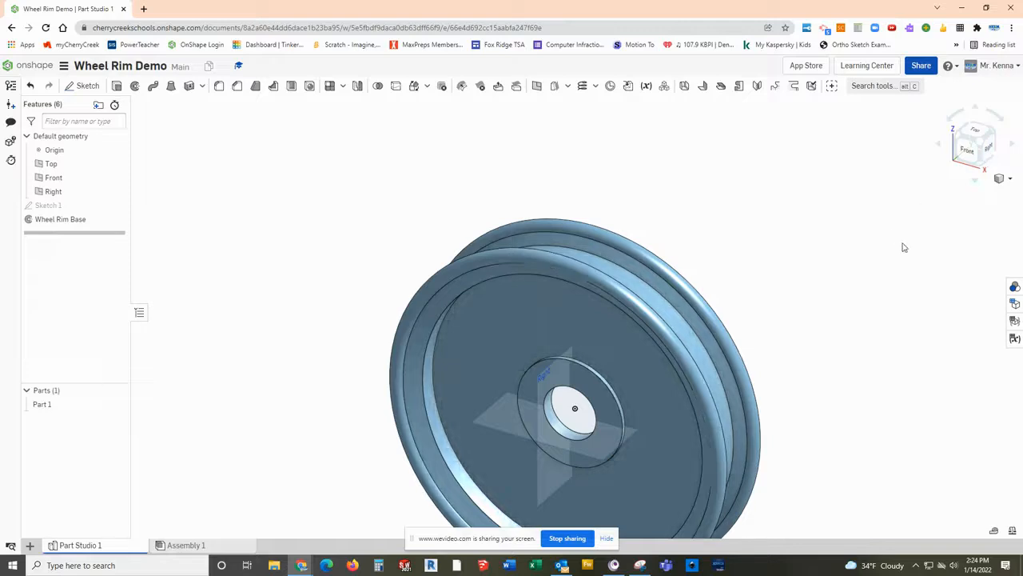
Examine the revolved wheel rim from several angles.
{"action": "right_click_drag", "start_coordinate": [831, 303], "coordinate": [509, 183]}
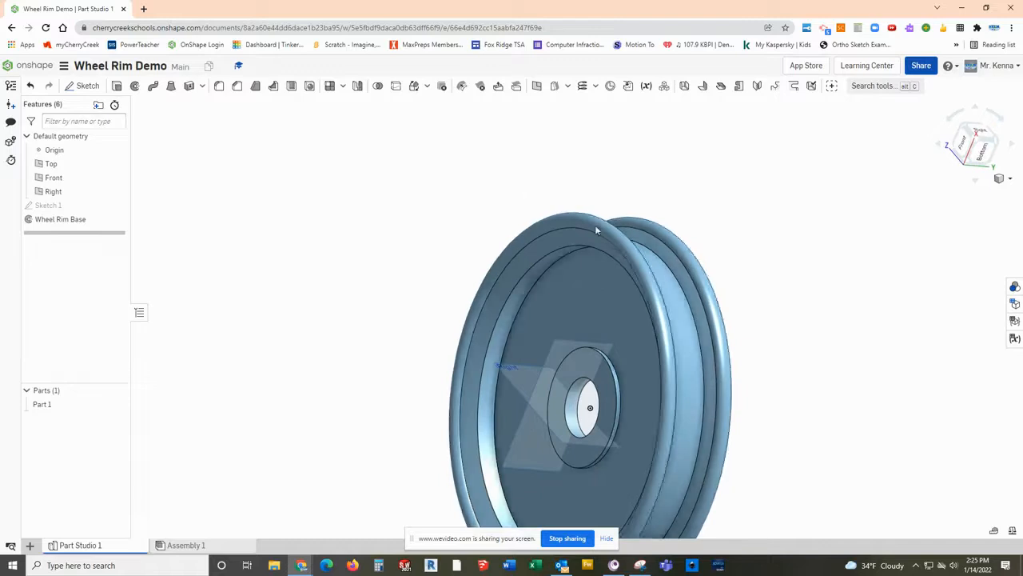
{"action": "right_click_drag", "start_coordinate": [826, 307], "coordinate": [858, 308]}
{"action": "right_click_drag", "start_coordinate": [816, 272], "coordinate": [875, 215]}
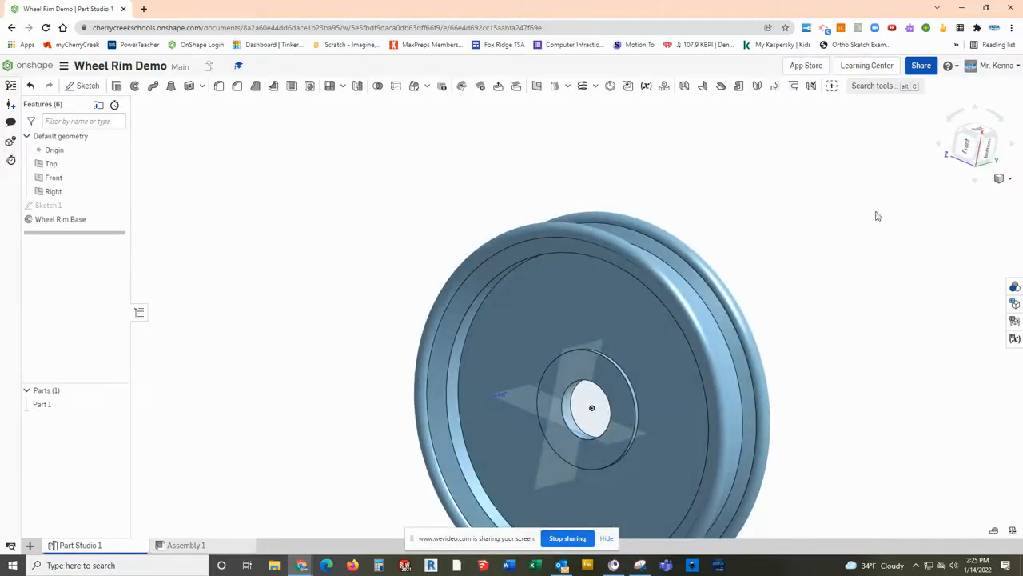
{"action": "left_click", "coordinate": [962, 131]}
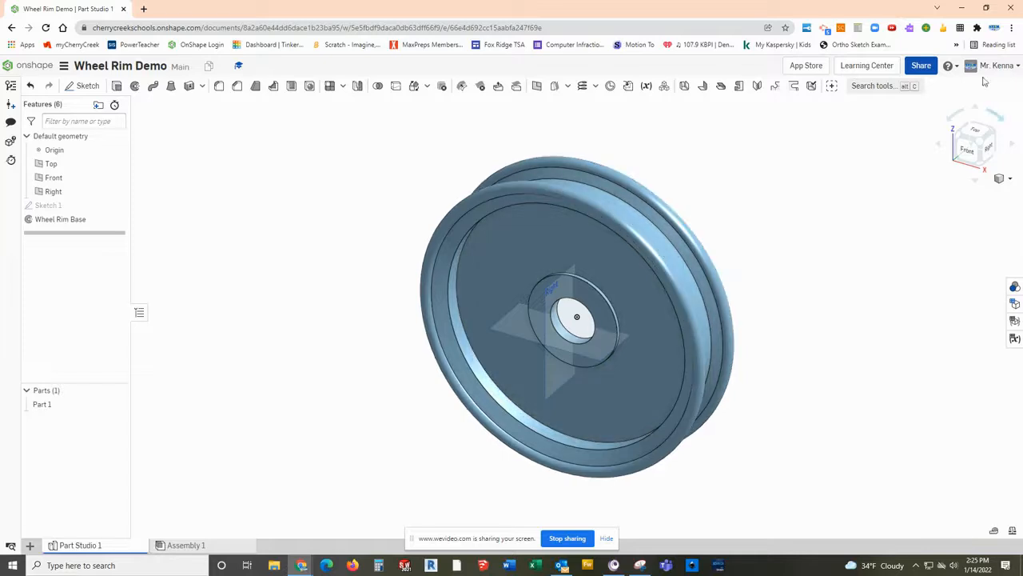
Start a sketch on the hub's front ring face and draw a circle about 12.2 mm in diameter directly above the origin.
{"action": "left_click", "coordinate": [970, 159]}
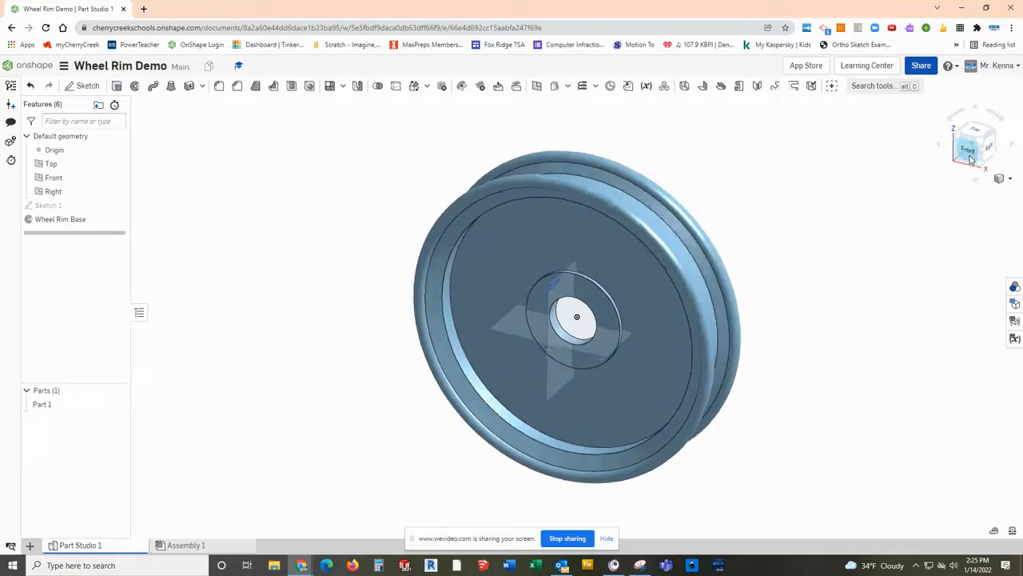
{"action": "scroll", "coordinate": [596, 300], "scroll_direction": "up", "scroll_amount": 2}
{"action": "scroll", "coordinate": [596, 300], "scroll_direction": "up", "scroll_amount": 4}
{"action": "scroll", "coordinate": [598, 297], "scroll_direction": "down", "scroll_amount": 2}
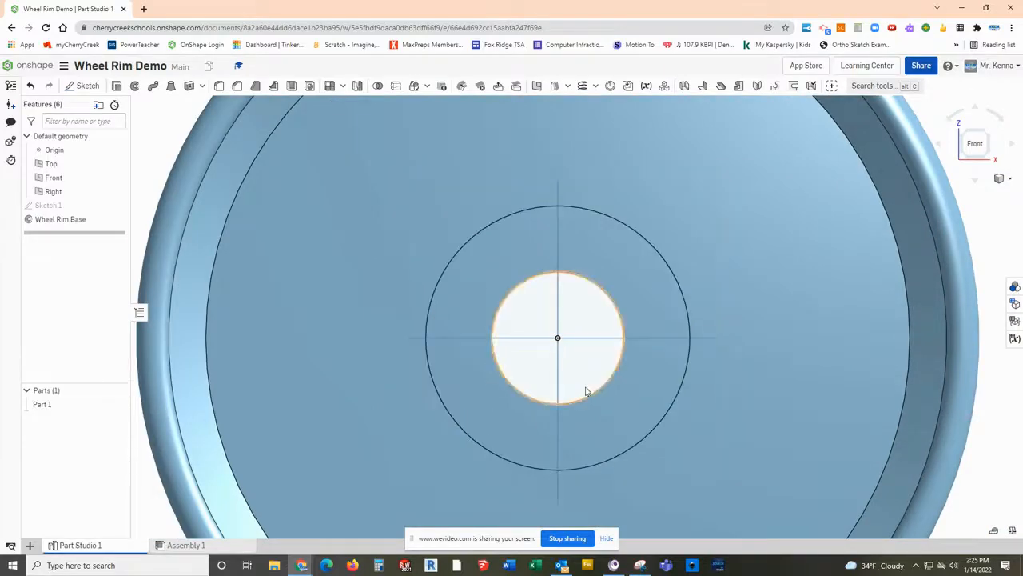
{"action": "left_click", "coordinate": [511, 251]}
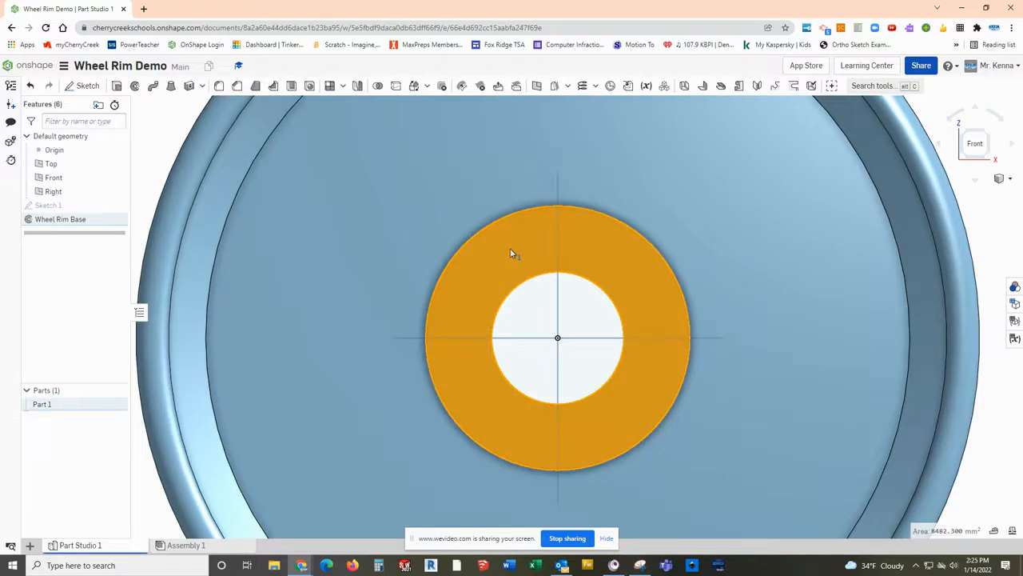
{"action": "left_click", "coordinate": [85, 86]}
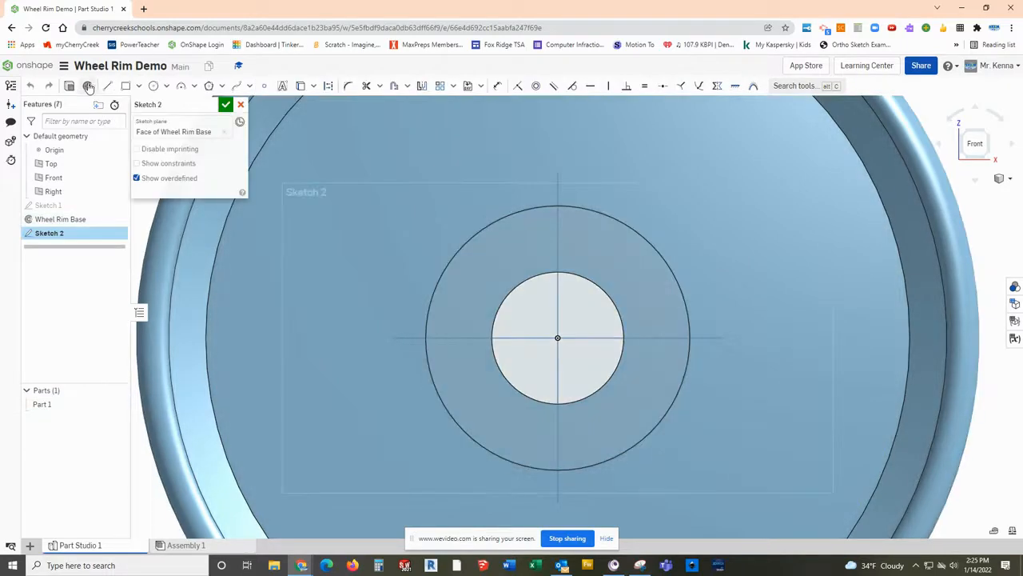
{"action": "left_click", "coordinate": [154, 86]}
{"action": "left_click", "coordinate": [558, 234]}
{"action": "left_click", "coordinate": [566, 245]}
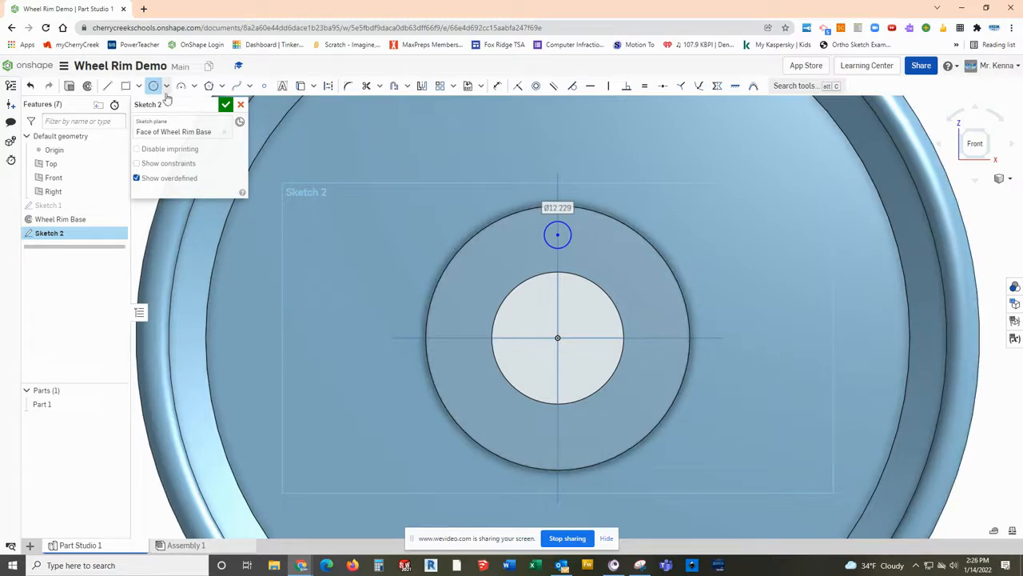
Draw a vertical construction line from the small circle's center down to the origin.
{"action": "left_click", "coordinate": [107, 86]}
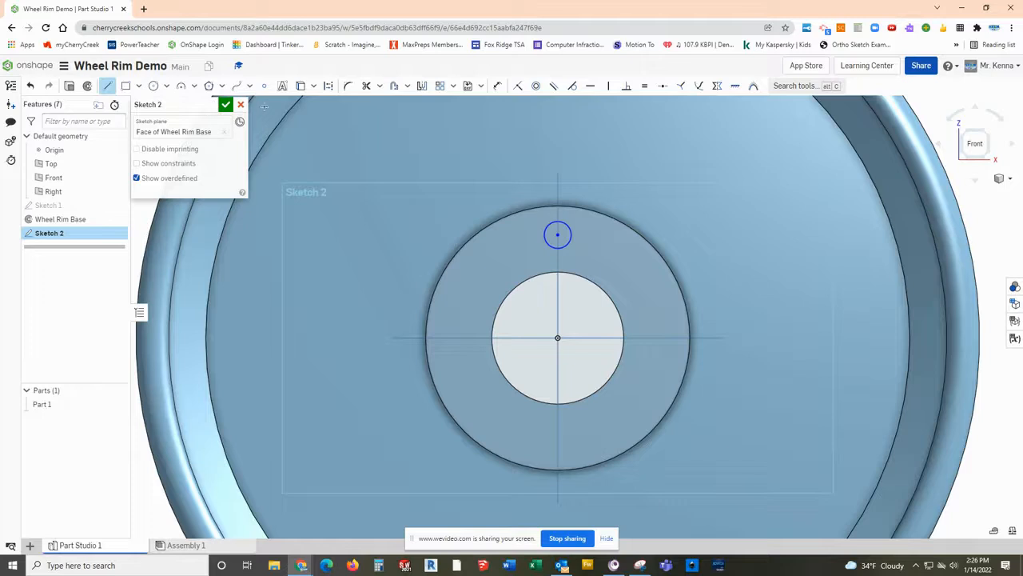
{"action": "left_click", "coordinate": [328, 87]}
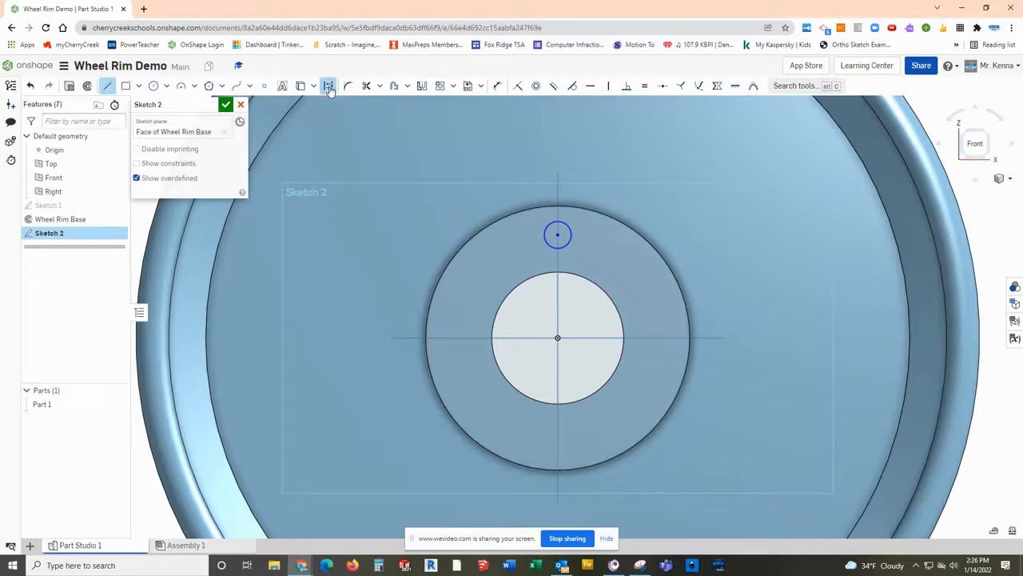
{"action": "left_click", "coordinate": [557, 234]}
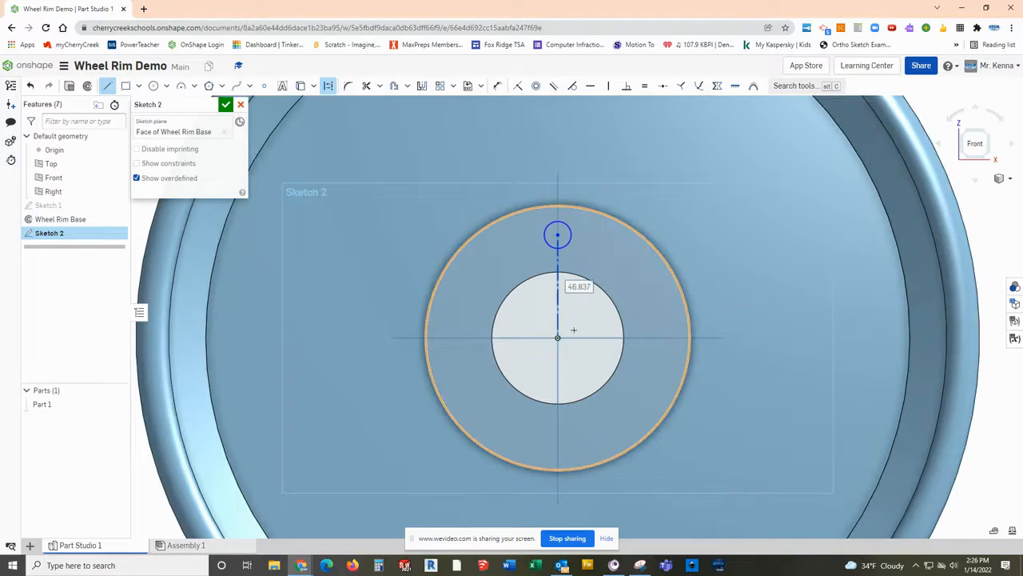
{"action": "left_click", "coordinate": [557, 337]}
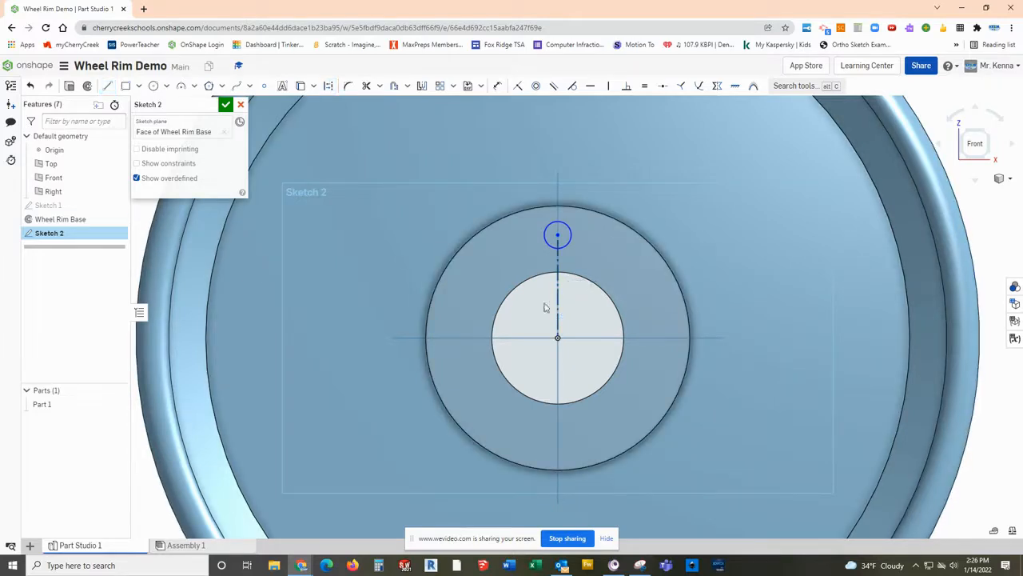
Dimension the small circle's diameter as 10 mm.
{"action": "left_click", "coordinate": [500, 87]}
{"action": "left_click", "coordinate": [571, 229]}
{"action": "left_click", "coordinate": [621, 189]}
{"action": "type", "text": "10"}
{"action": "key", "text": "Return"}
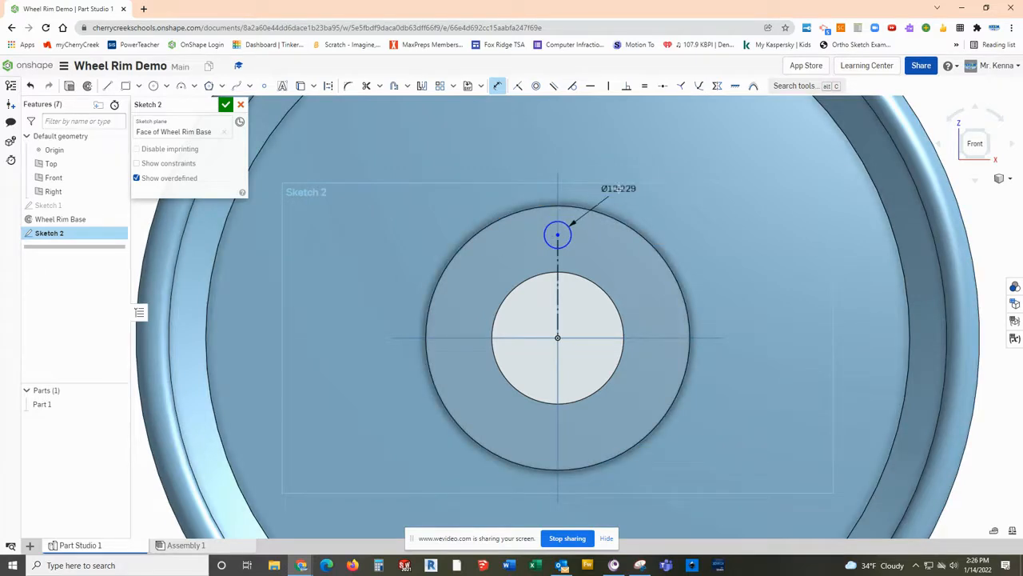
Dimension the vertical construction line as 45 mm long and finish the sketch.
{"action": "left_click", "coordinate": [566, 285]}
{"action": "left_click", "coordinate": [621, 283]}
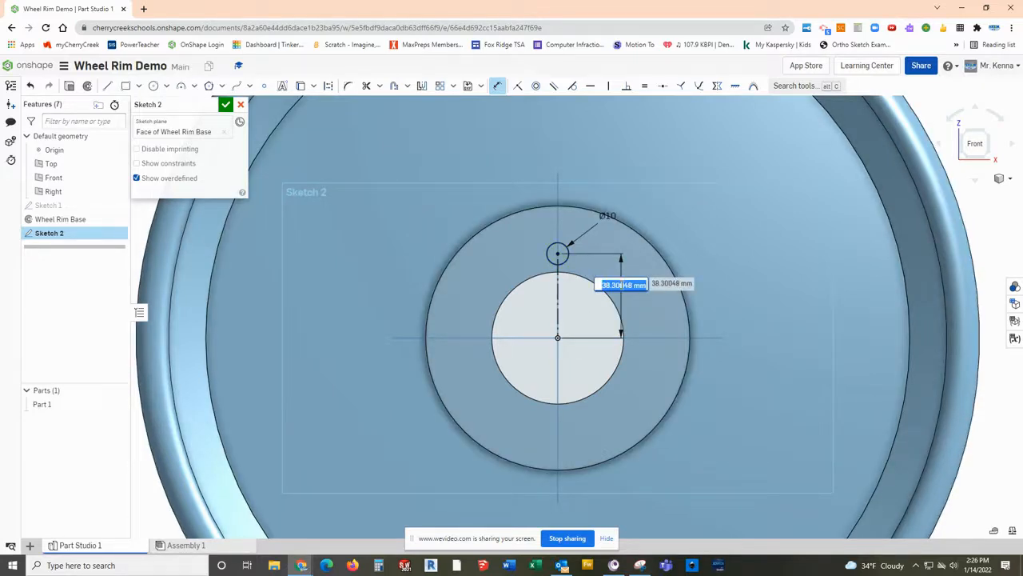
{"action": "type", "text": "45"}
{"action": "key", "text": "Return"}
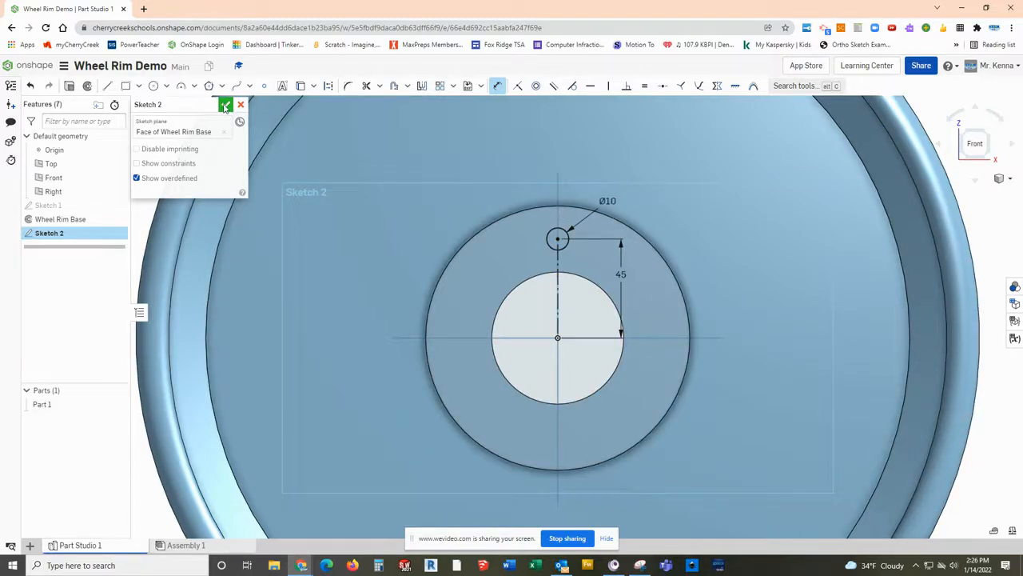
{"action": "left_click", "coordinate": [225, 104]}
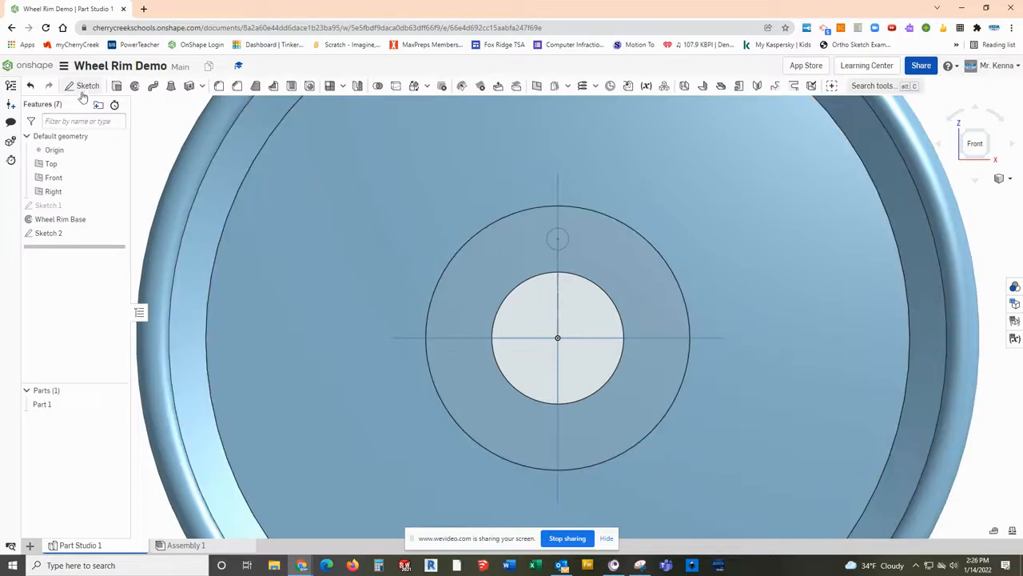
Extrude the Sketch 2 circle as a Remove operation with the Through all end type and Merge with all enabled.
{"action": "left_click", "coordinate": [117, 86]}
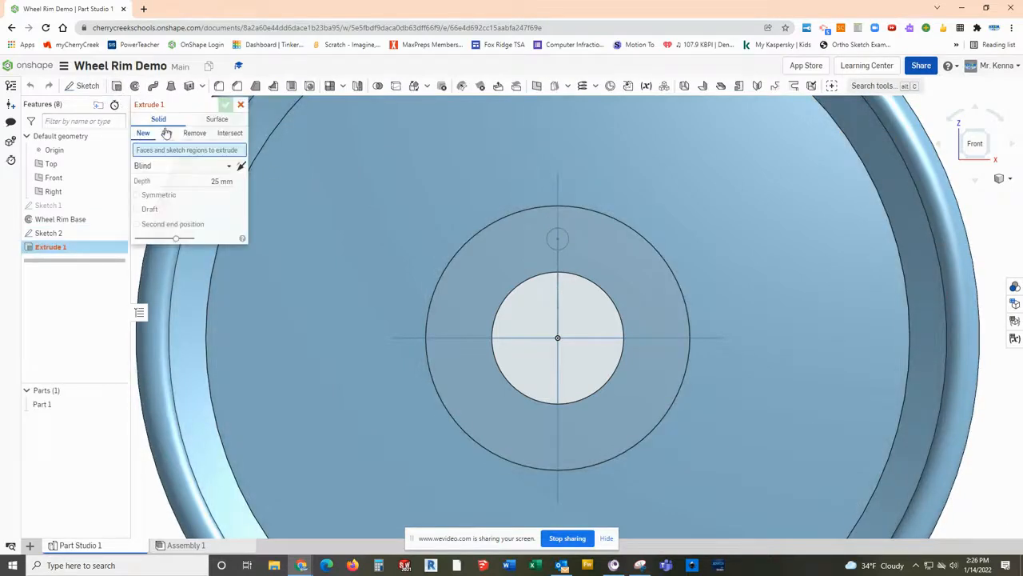
{"action": "left_click", "coordinate": [192, 134]}
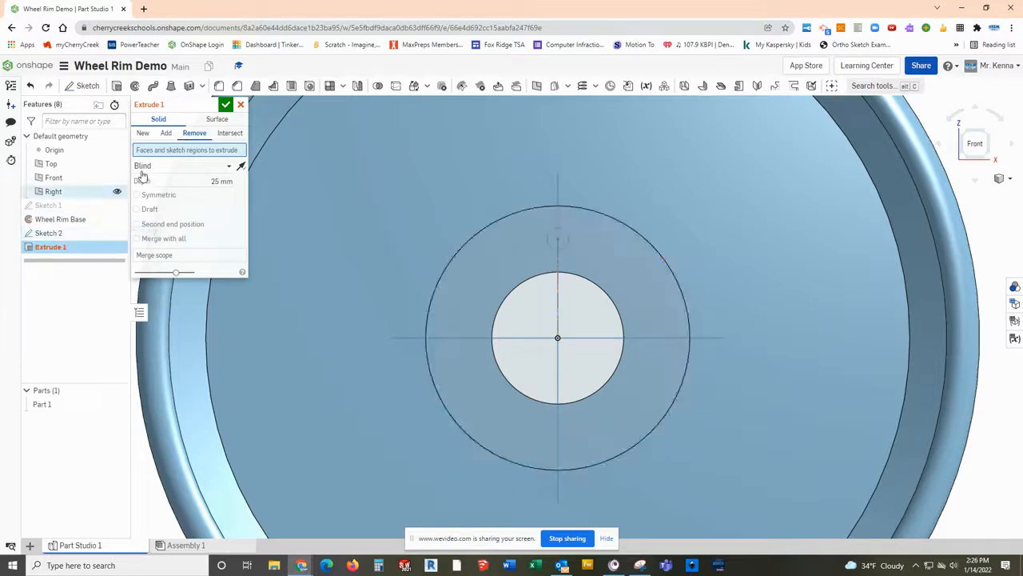
{"action": "left_click", "coordinate": [223, 190]}
{"action": "left_click", "coordinate": [192, 175]}
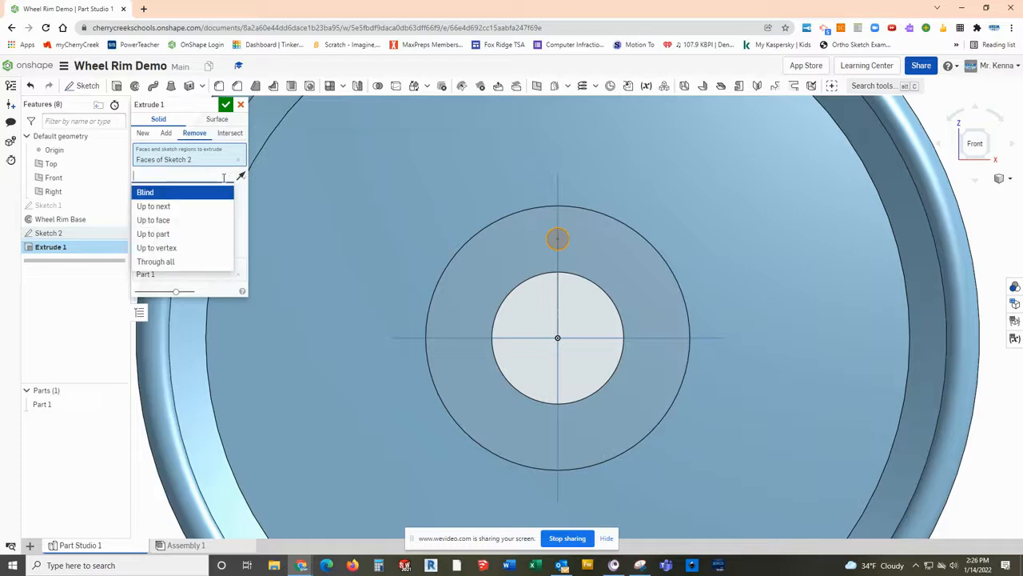
{"action": "left_click", "coordinate": [165, 262]}
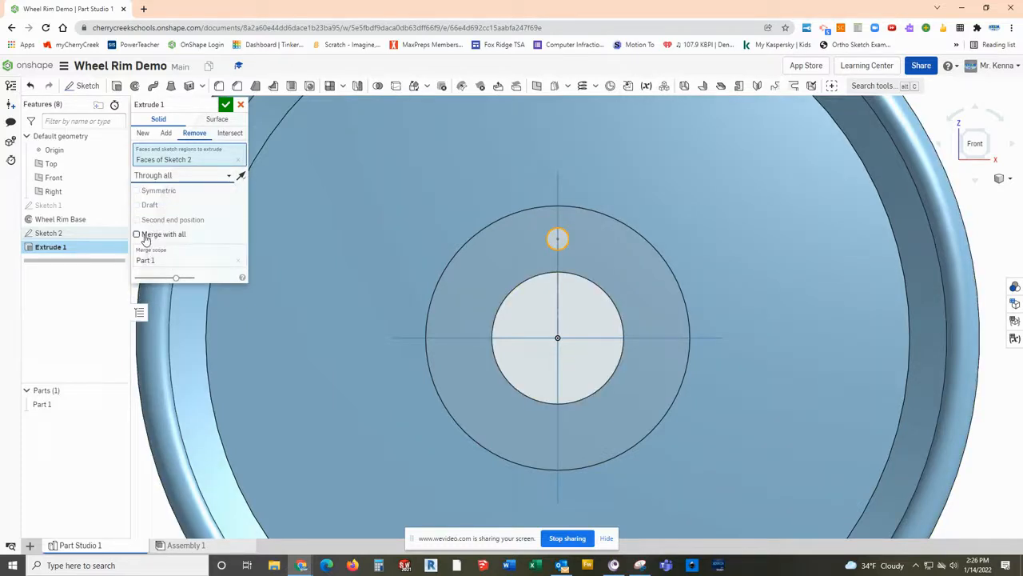
{"action": "left_click", "coordinate": [142, 234]}
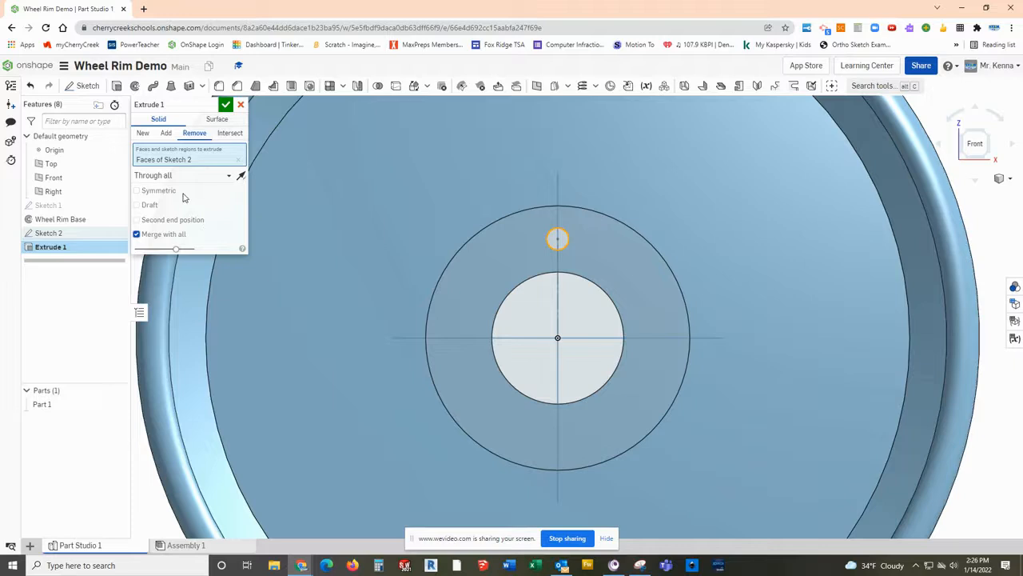
Name the extruded cut Lug Hole and accept it.
{"action": "left_click", "coordinate": [218, 105]}
{"action": "left_click_drag", "start_coordinate": [199, 104], "coordinate": [86, 112]}
{"action": "type", "text": "Lug Hole"}
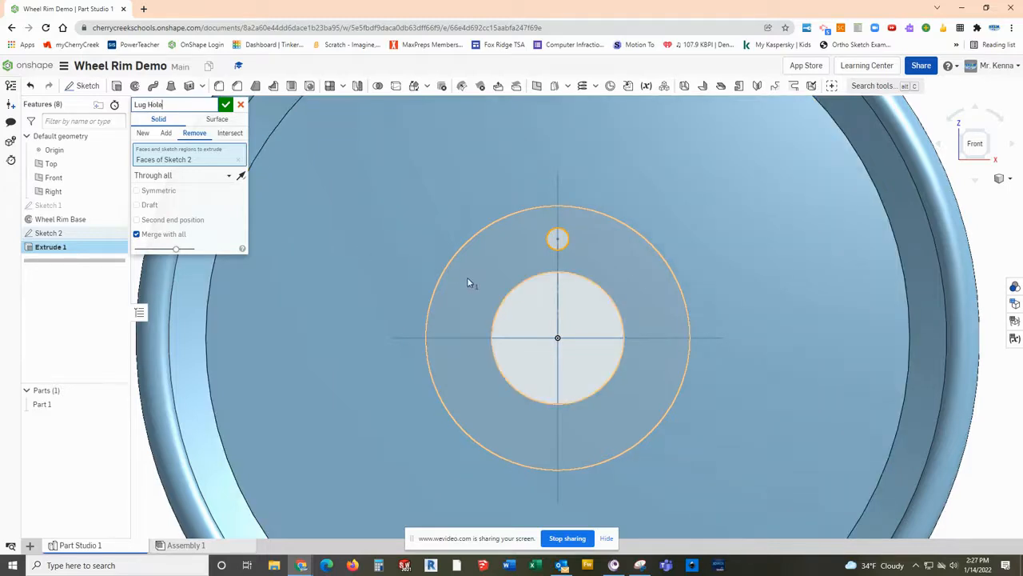
{"action": "left_click", "coordinate": [226, 104]}
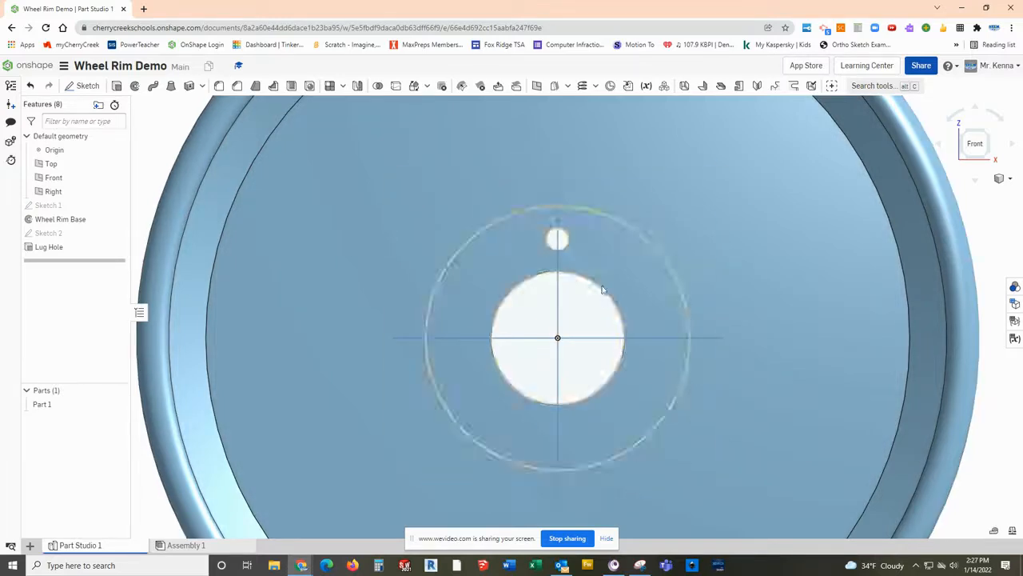
Start a sketch on the raised hub face and draw a circle about 21.8 mm in diameter concentric with the lug hole.
{"action": "left_click", "coordinate": [626, 265]}
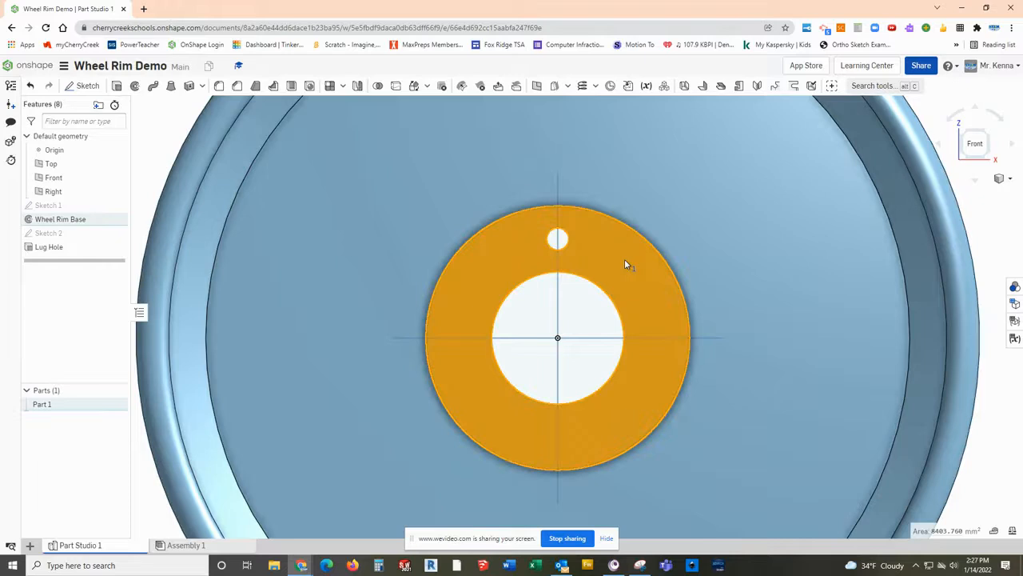
{"action": "left_click", "coordinate": [88, 87]}
{"action": "left_click", "coordinate": [153, 86]}
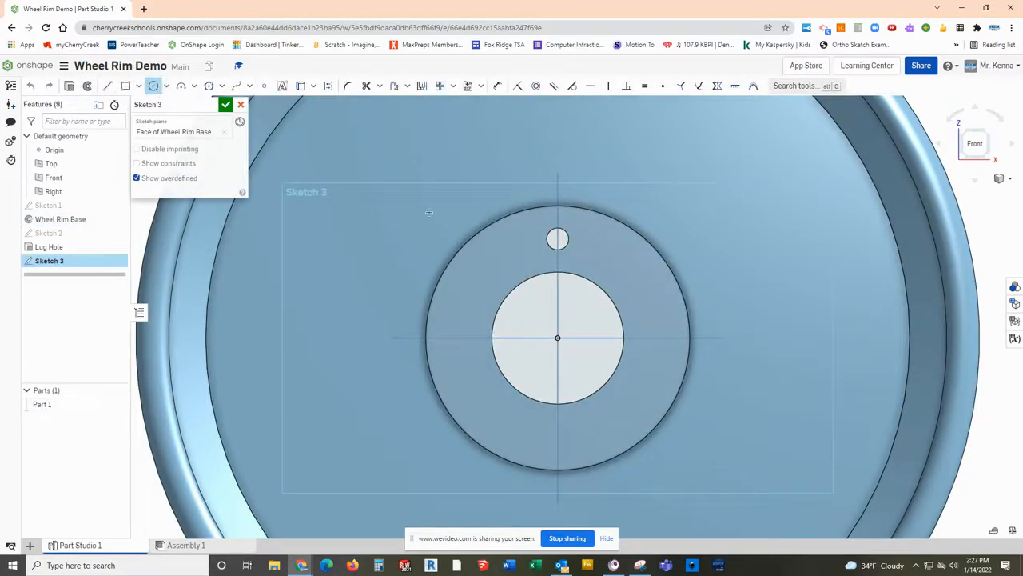
{"action": "left_click", "coordinate": [558, 238]}
{"action": "left_click", "coordinate": [534, 245]}
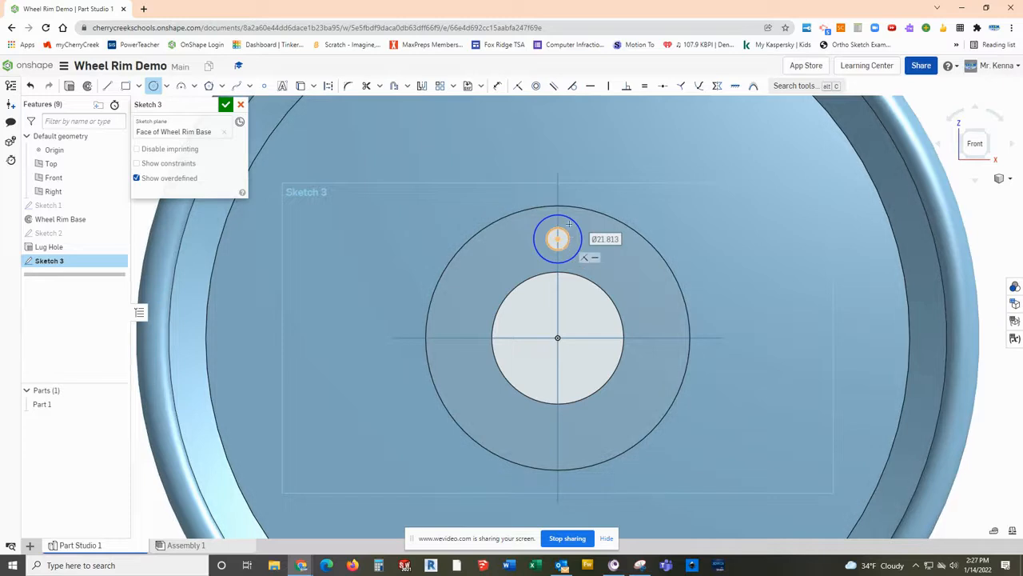
Dimension the circle around the lug hole as 18 mm in diameter and finish the sketch.
{"action": "left_click", "coordinate": [498, 85]}
{"action": "left_click", "coordinate": [575, 222]}
{"action": "left_click", "coordinate": [617, 189]}
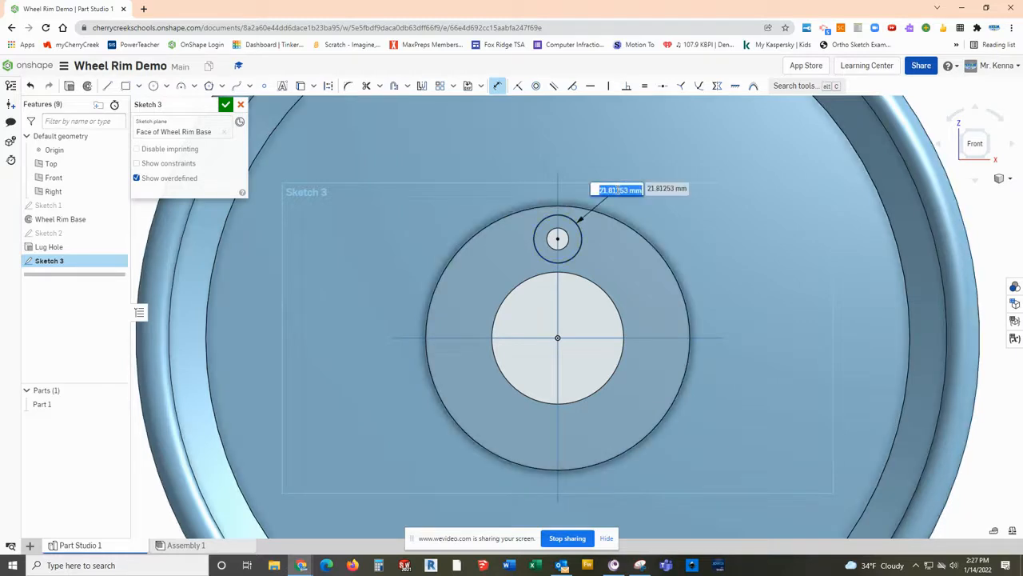
{"action": "key", "text": "BackSpace"}
{"action": "key", "text": "Return"}
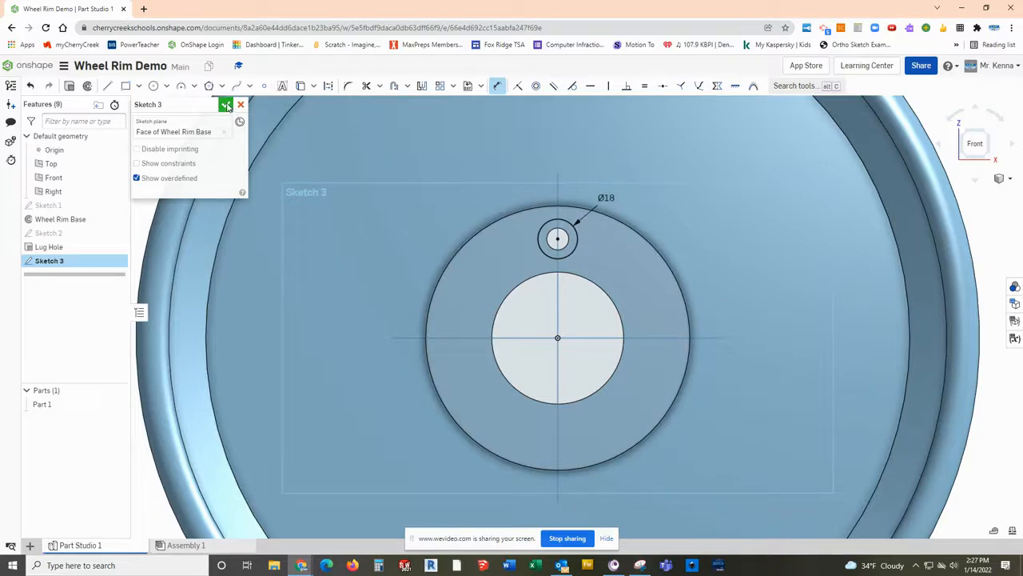
{"action": "left_click", "coordinate": [226, 106]}
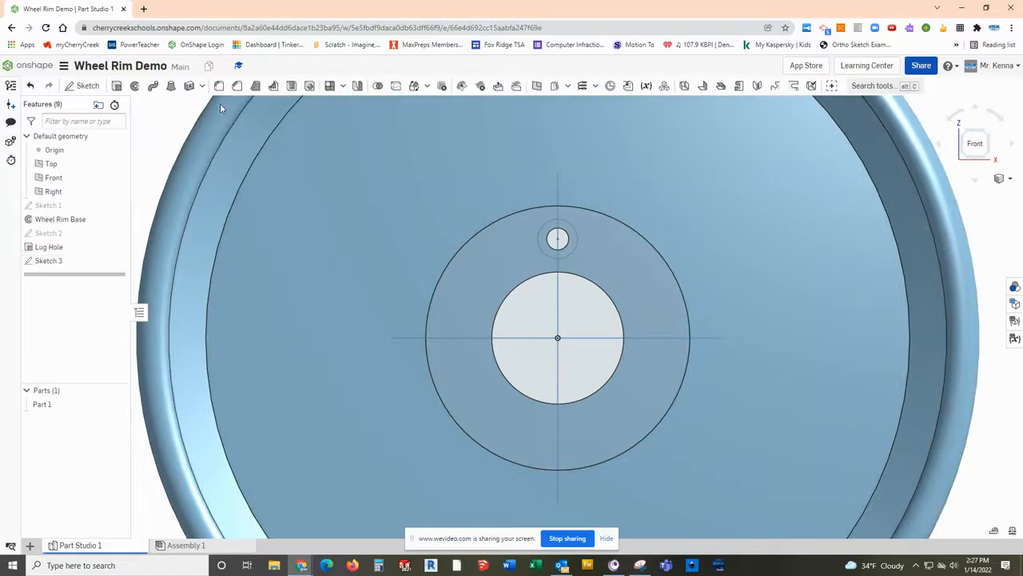
Extrude Sketch 3 as a Blind Remove operation 4 mm deep with Merge with all enabled, and accept it.
{"action": "left_click", "coordinate": [53, 262]}
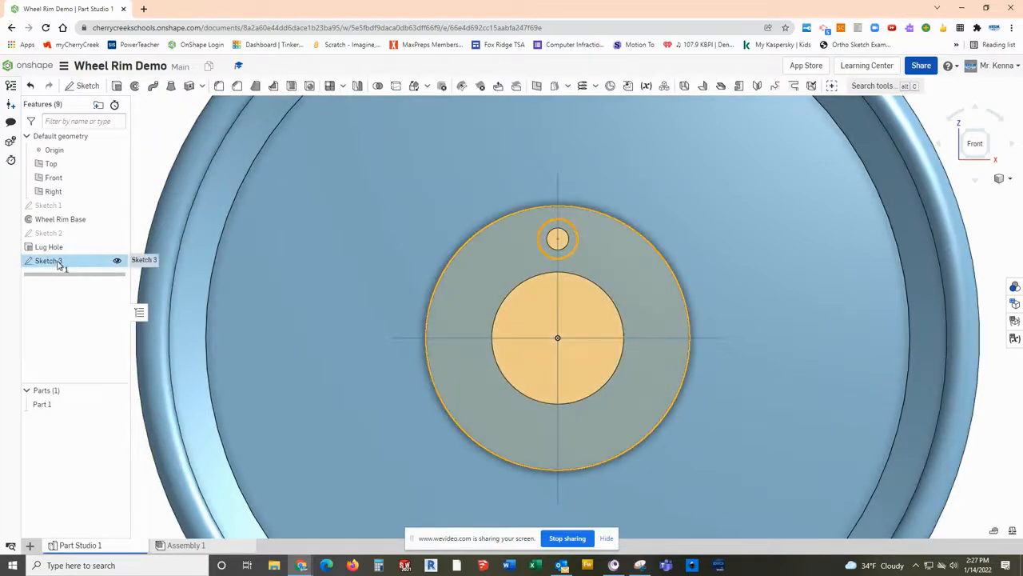
{"action": "left_click", "coordinate": [117, 87]}
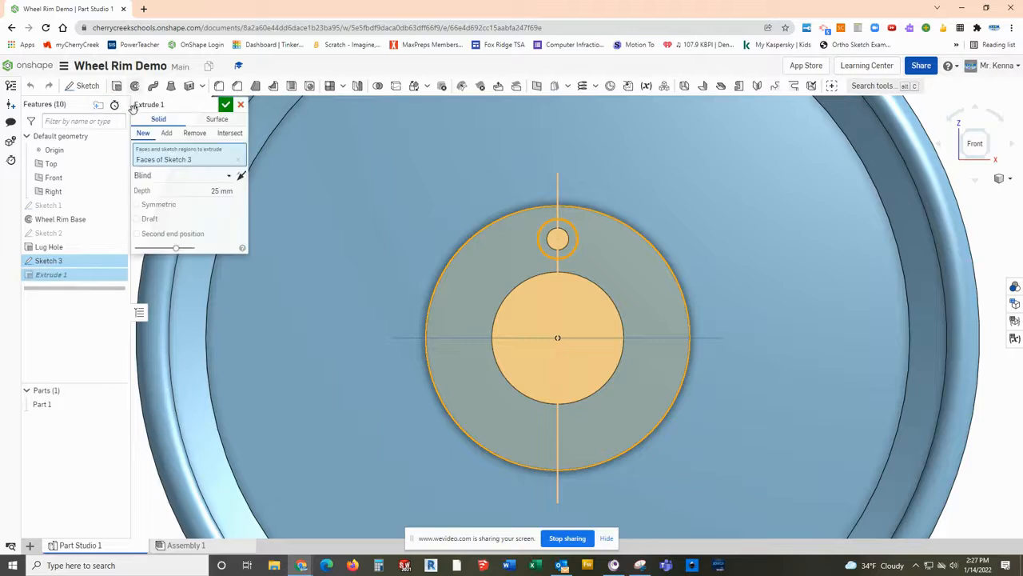
{"action": "left_click", "coordinate": [201, 135]}
{"action": "left_click", "coordinate": [230, 191]}
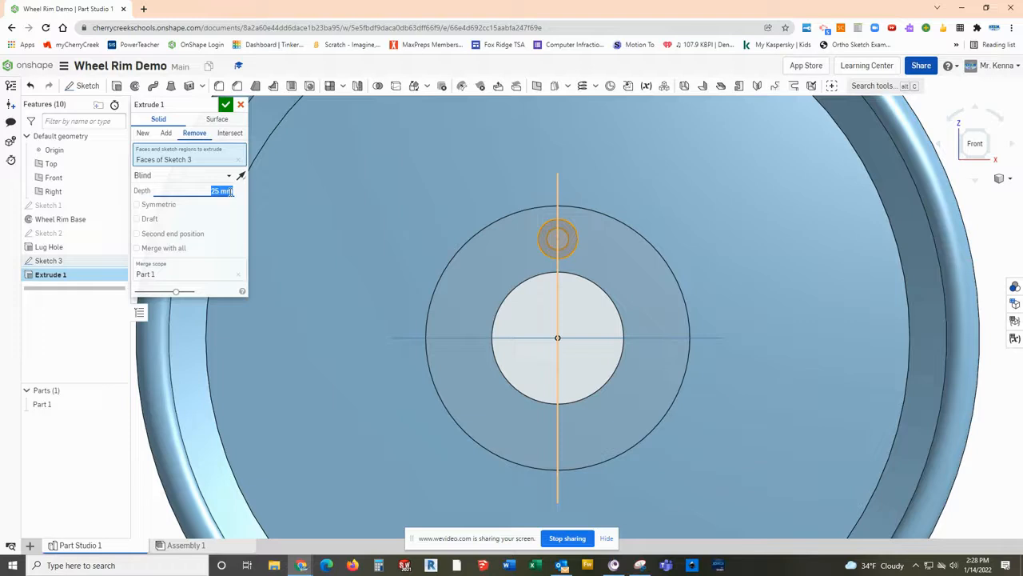
{"action": "key", "text": "BackSpace"}
{"action": "type", "text": "4"}
{"action": "key", "text": "Return"}
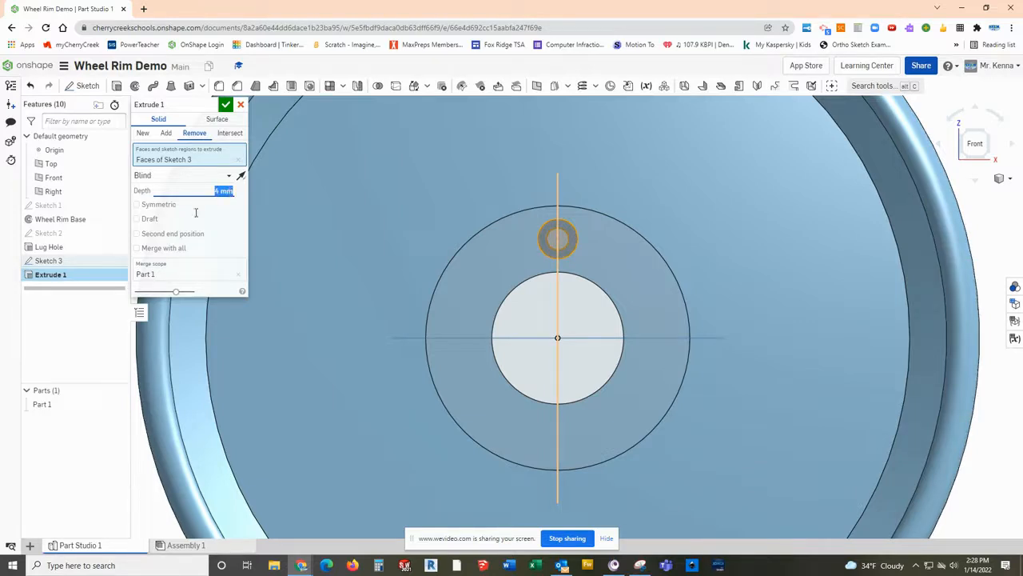
{"action": "left_click", "coordinate": [140, 249]}
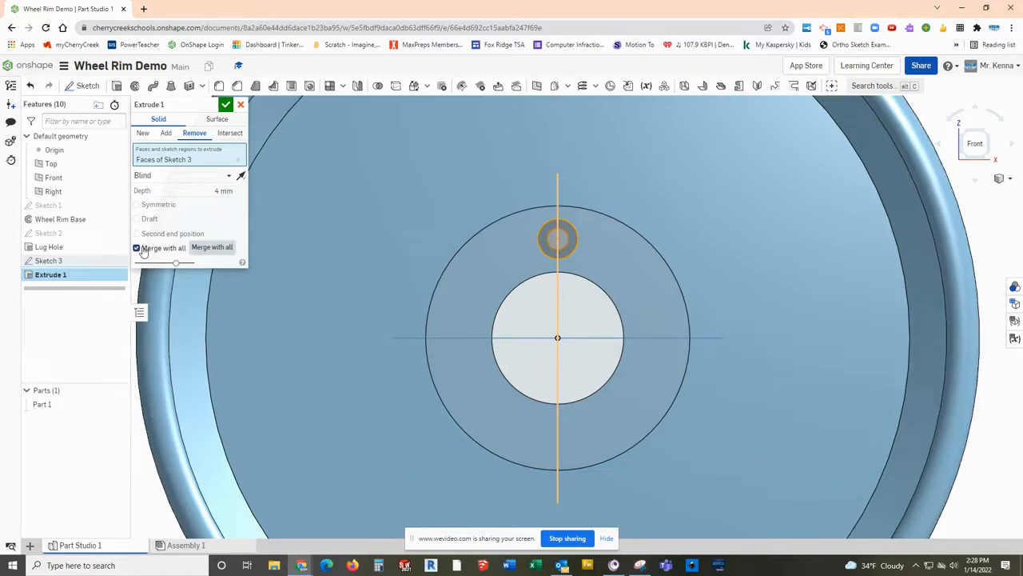
{"action": "left_click", "coordinate": [226, 104]}
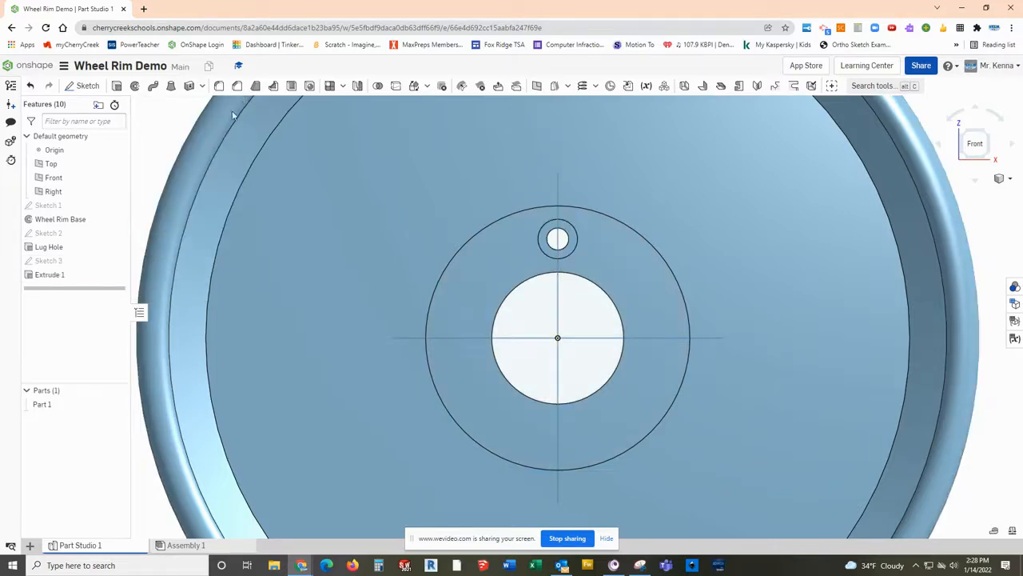
Examine the recess around the lug hole up close and the whole rim from angled and front views.
{"action": "left_click", "coordinate": [988, 130]}
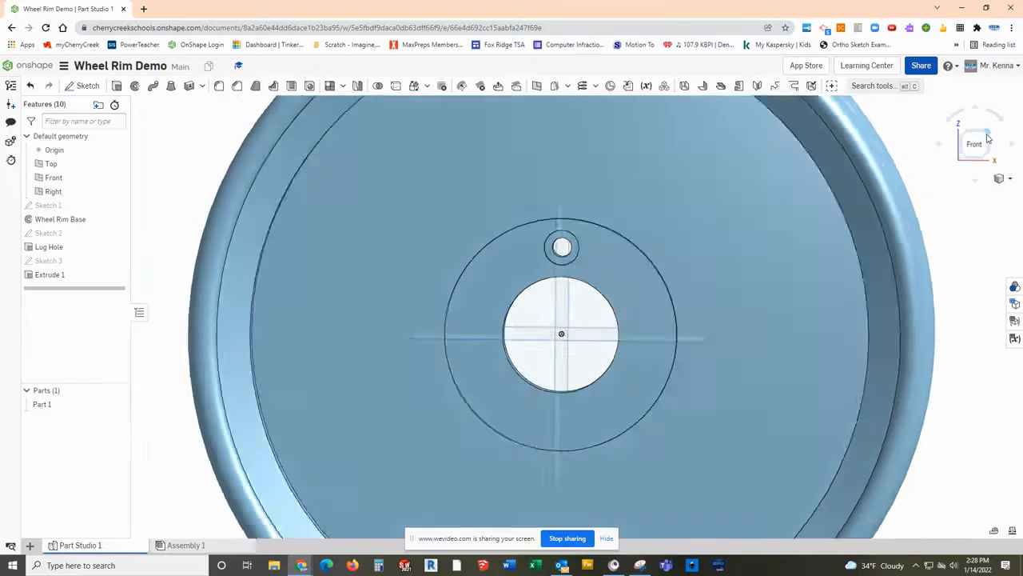
{"action": "scroll", "coordinate": [577, 290], "scroll_direction": "up", "scroll_amount": 5}
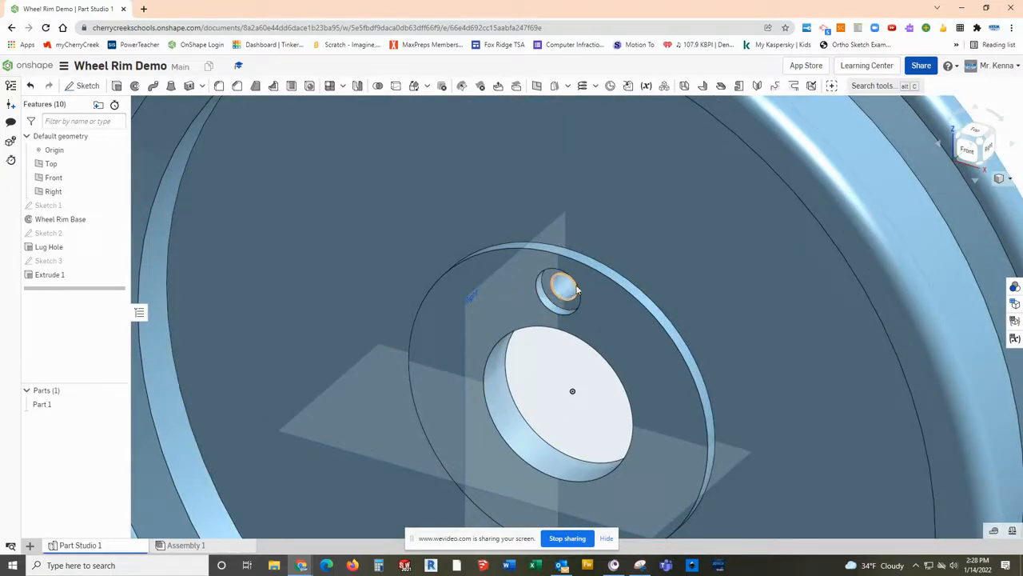
{"action": "scroll", "coordinate": [575, 289], "scroll_direction": "up", "scroll_amount": 1}
{"action": "scroll", "coordinate": [569, 294], "scroll_direction": "down", "scroll_amount": 4}
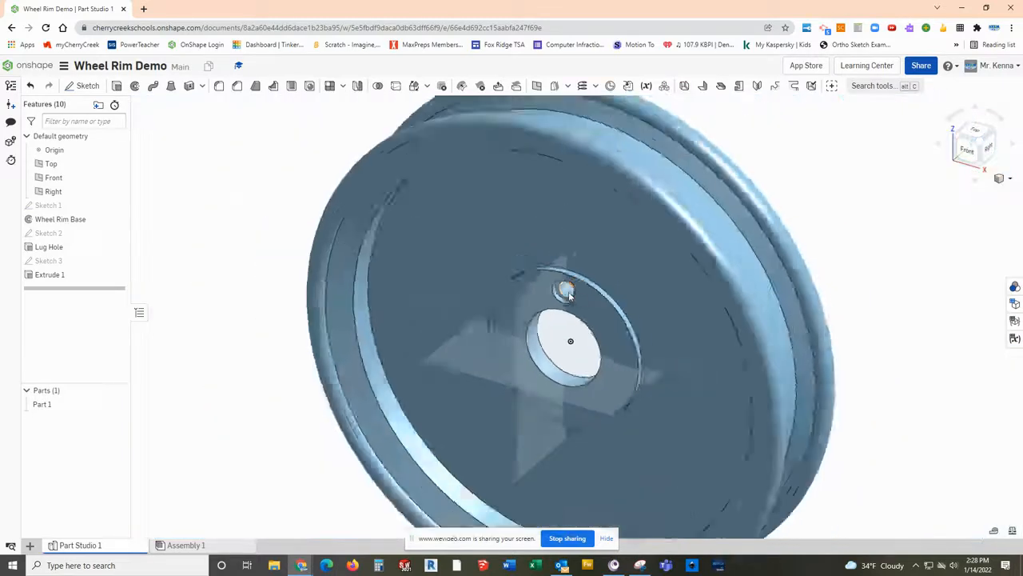
{"action": "scroll", "coordinate": [566, 292], "scroll_direction": "down", "scroll_amount": 3}
{"action": "left_click", "coordinate": [972, 149]}
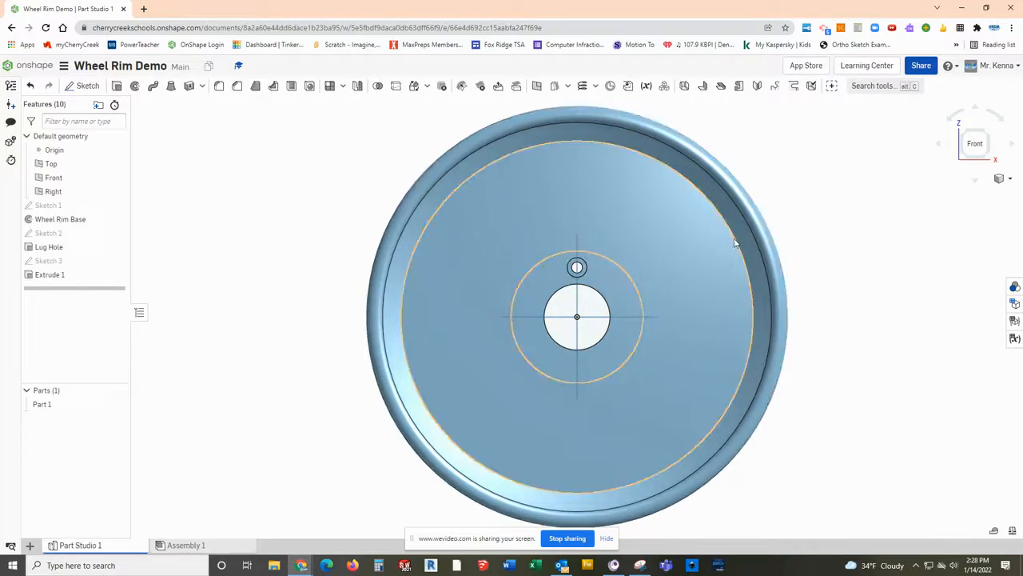
{"action": "left_click", "coordinate": [990, 136]}
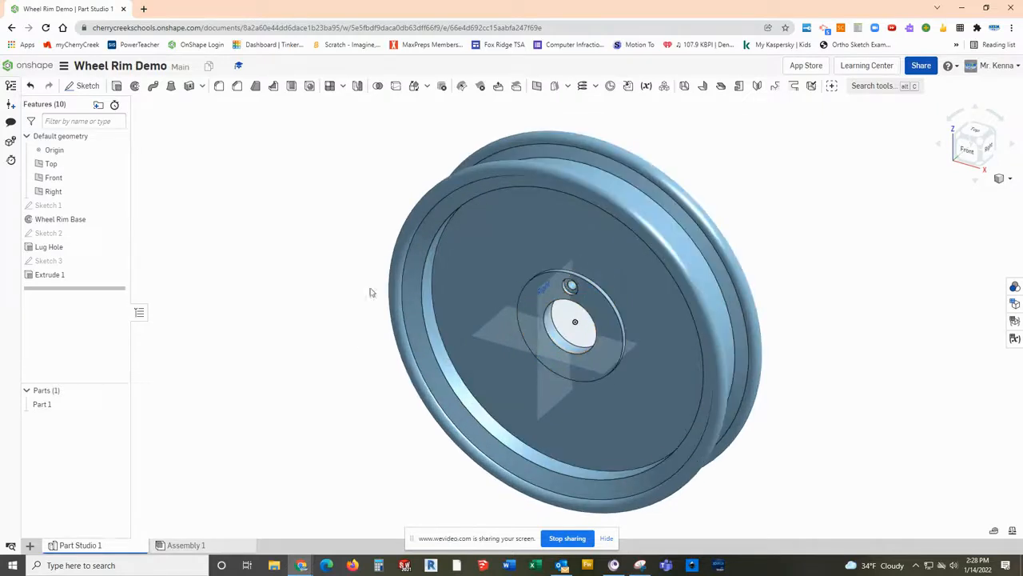
{"action": "left_click", "coordinate": [344, 87]}
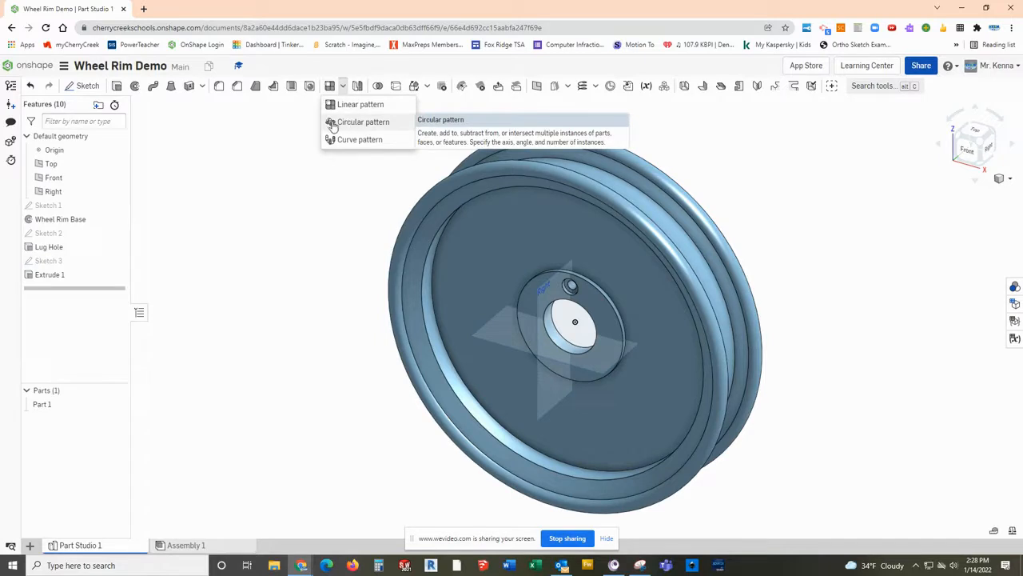
{"action": "left_click", "coordinate": [375, 125]}
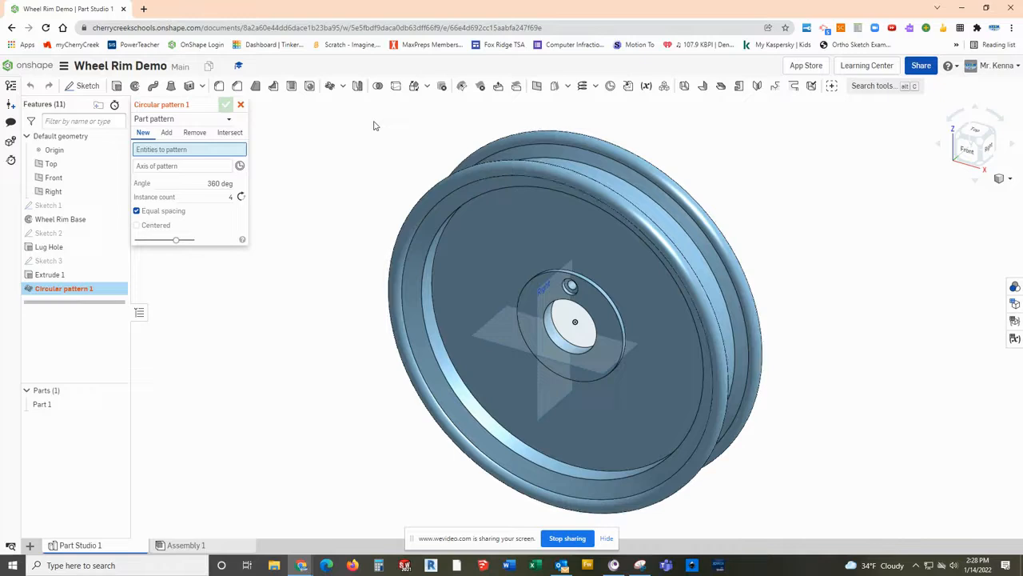
{"action": "left_click", "coordinate": [166, 119]}
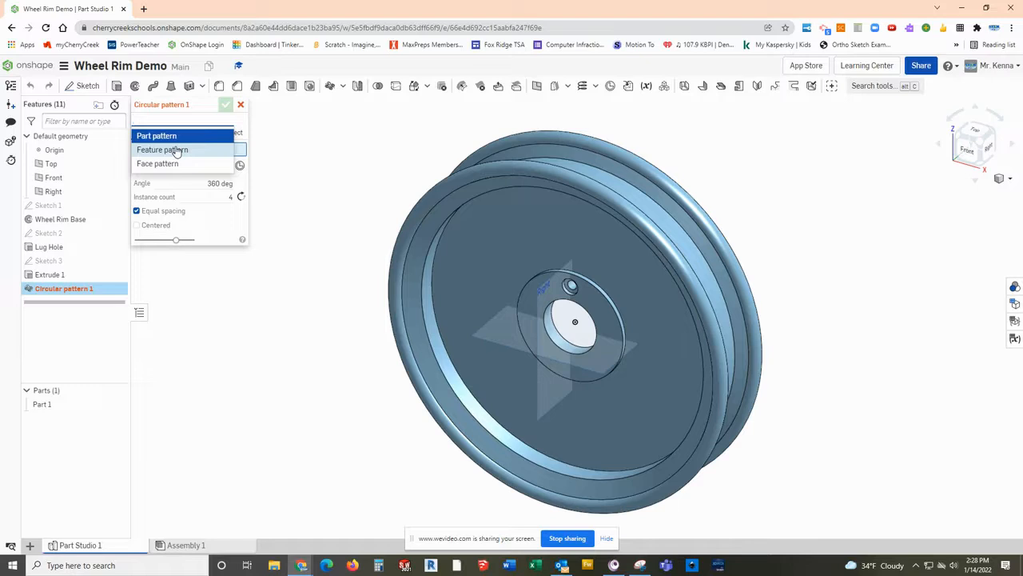
{"action": "left_click", "coordinate": [178, 150]}
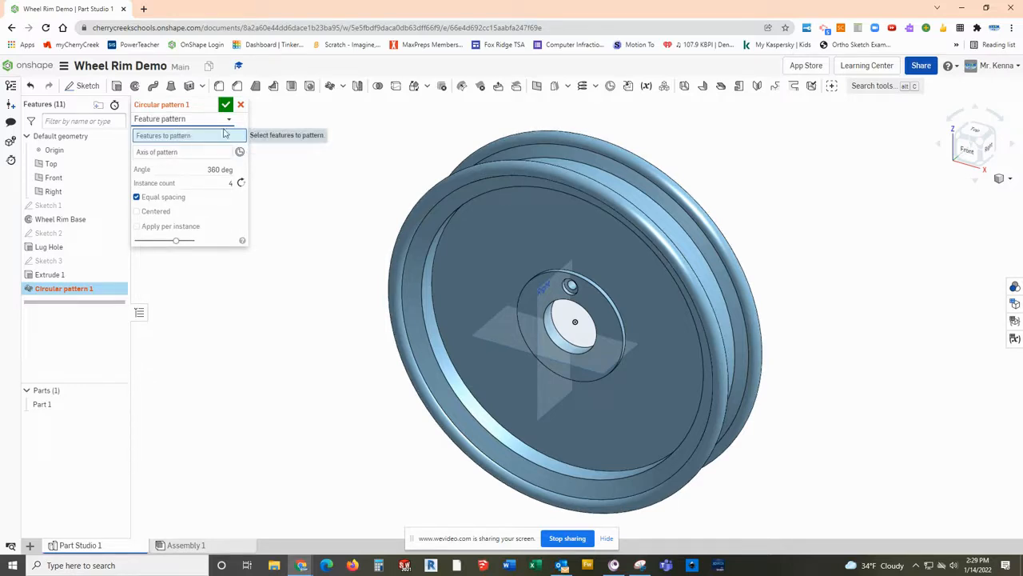
{"action": "left_click", "coordinate": [240, 105]}
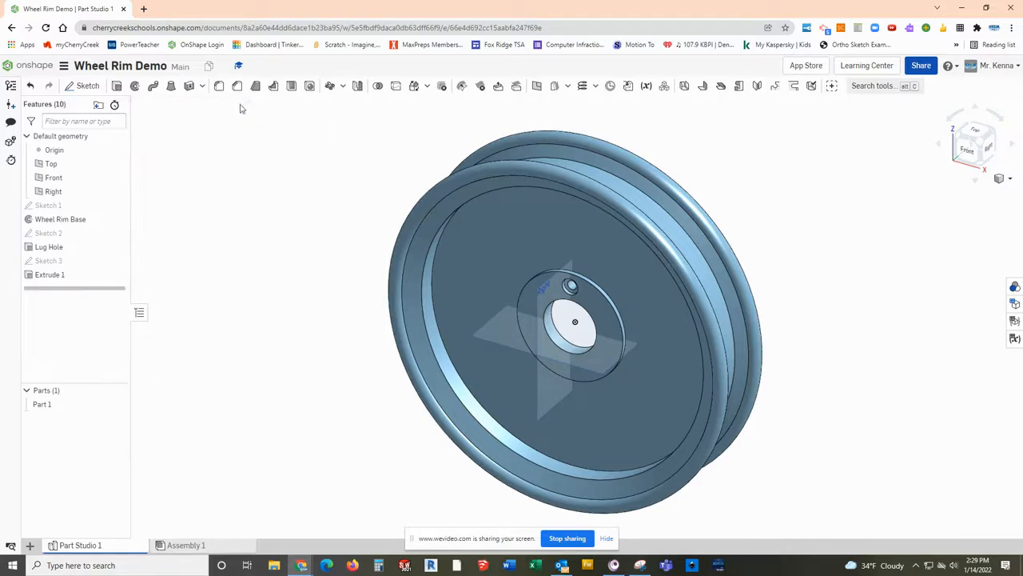
Rename the Extrude 1 feature as Lug Recess and accept the change.
{"action": "left_click", "coordinate": [40, 275]}
{"action": "double_click", "coordinate": [40, 275]}
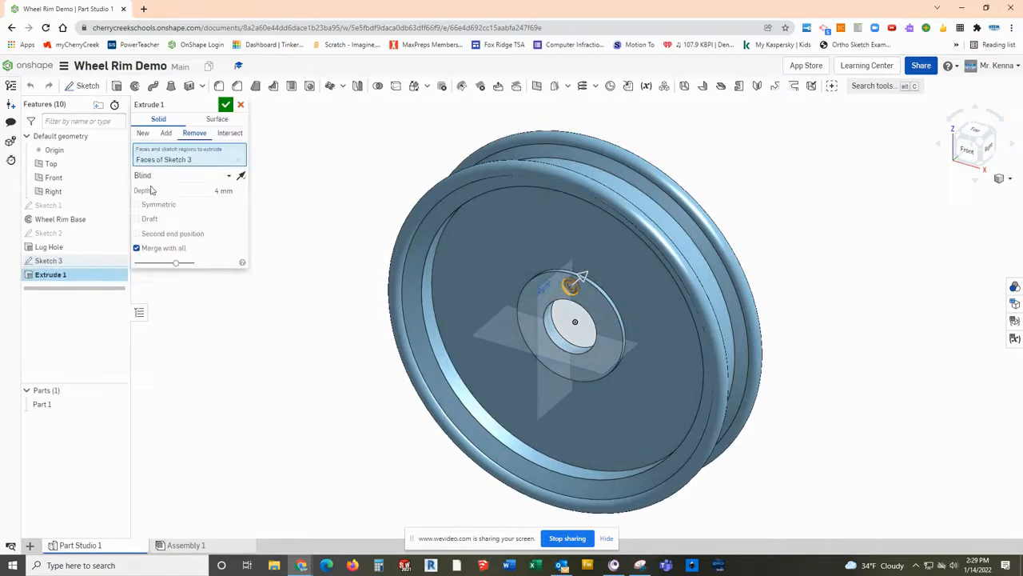
{"action": "left_click", "coordinate": [212, 105]}
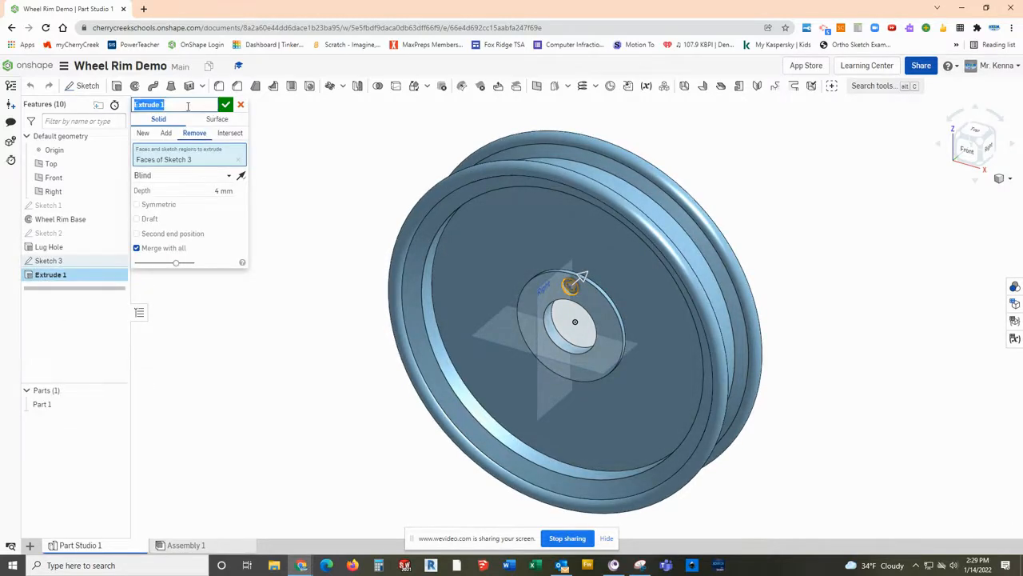
{"action": "type", "text": "L"}
{"action": "left_click", "coordinate": [225, 104]}
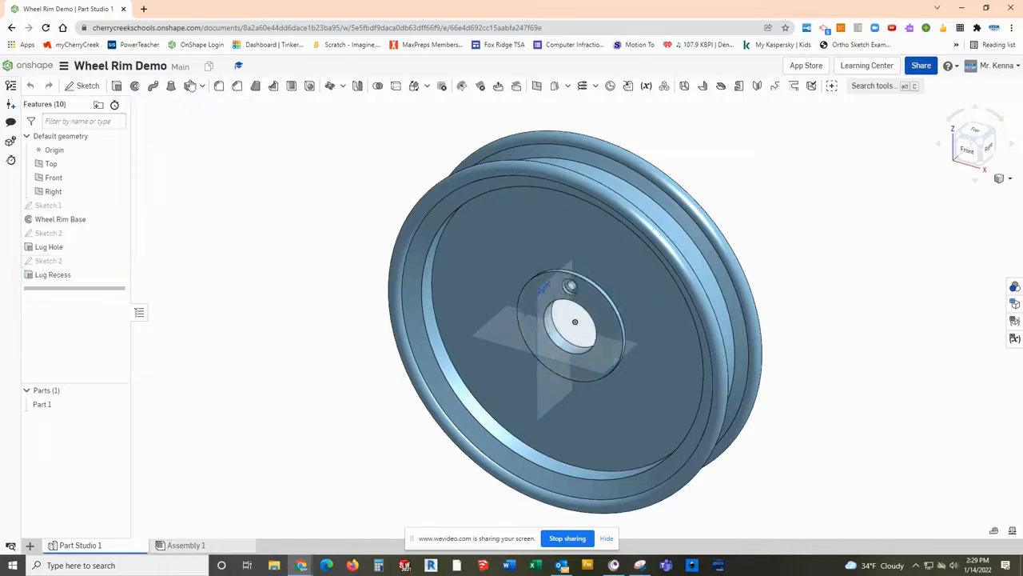
Start a circular Feature pattern with Lug Hole and Lug Recess as the features to pattern.
{"action": "left_click", "coordinate": [329, 85]}
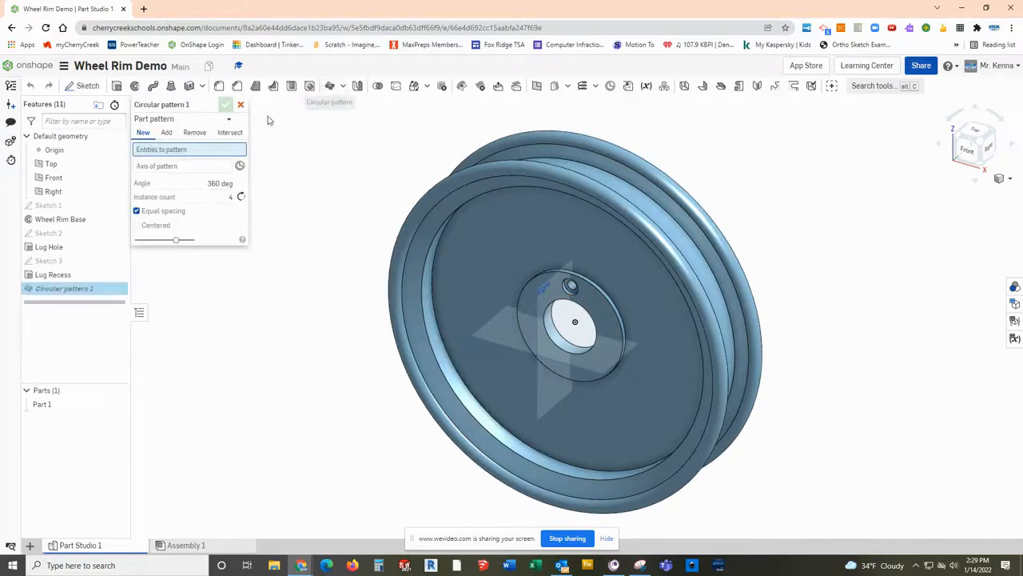
{"action": "left_click", "coordinate": [229, 119]}
{"action": "left_click", "coordinate": [165, 148]}
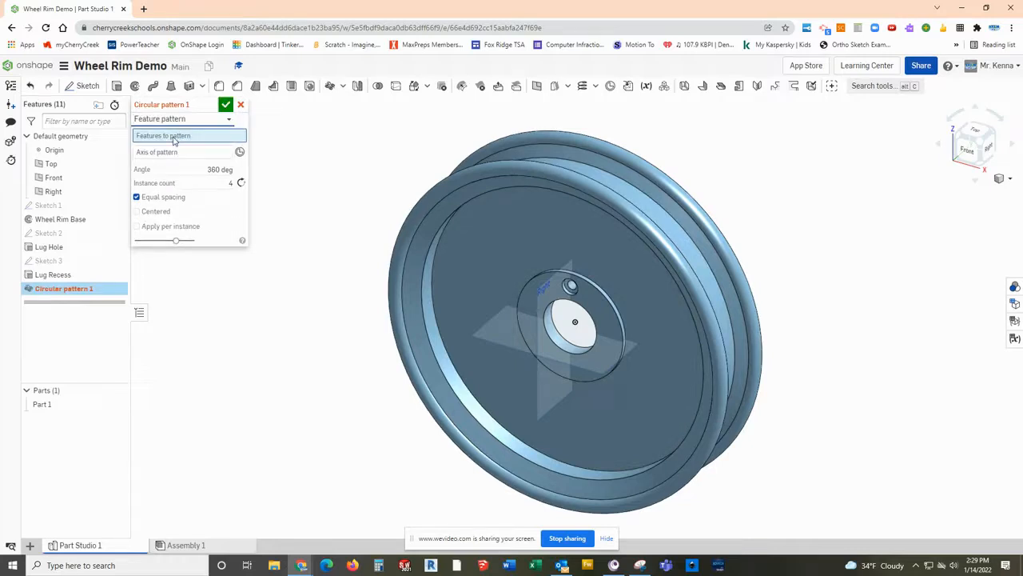
{"action": "left_click", "coordinate": [52, 247]}
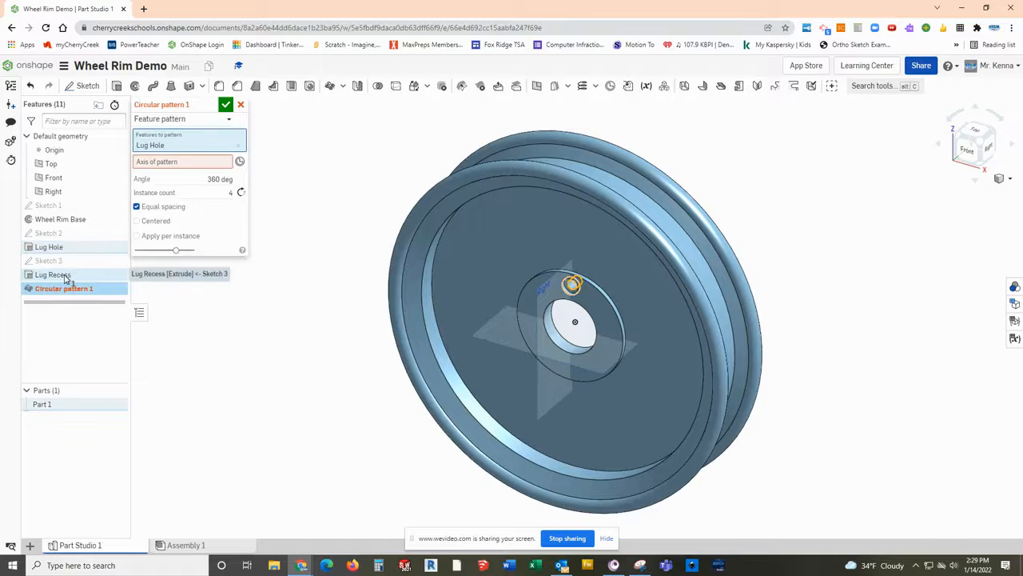
{"action": "left_click", "coordinate": [66, 277]}
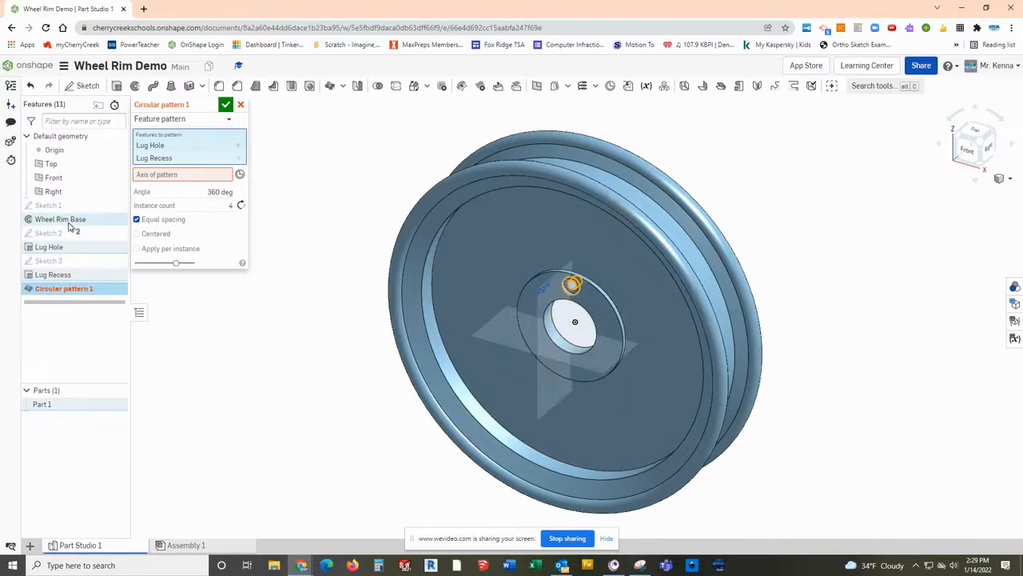
Show Sketch 1, use its construction line through the hub centre as the pattern axis, and set the instance count to 5.
{"action": "left_click", "coordinate": [118, 206]}
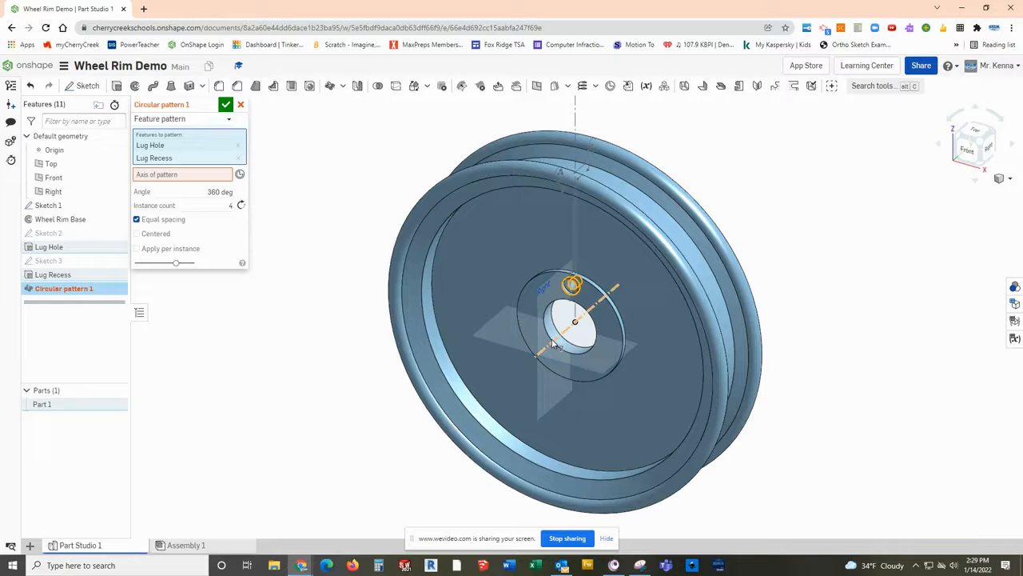
{"action": "left_click", "coordinate": [552, 342]}
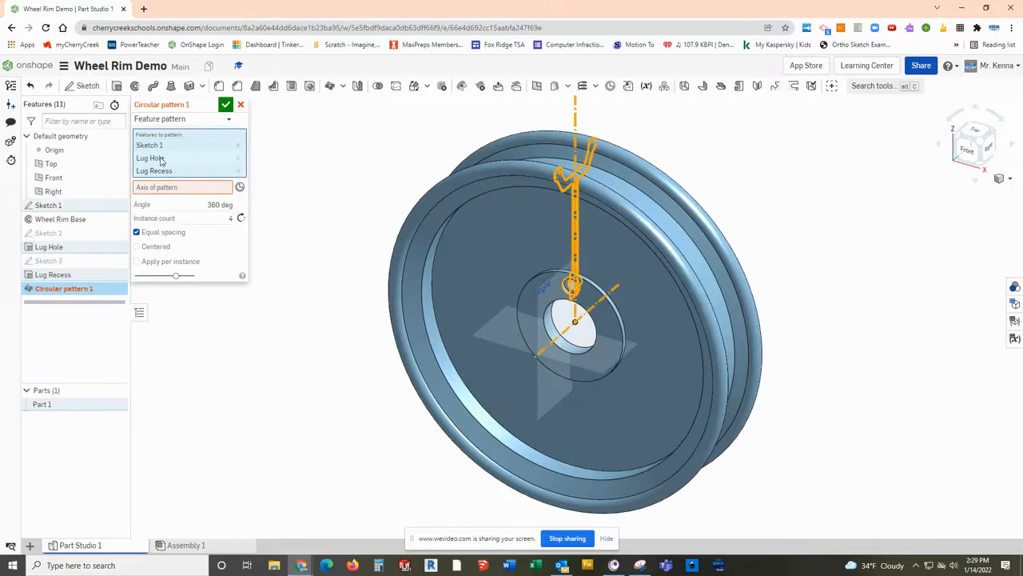
{"action": "left_click", "coordinate": [237, 145]}
{"action": "left_click", "coordinate": [173, 176]}
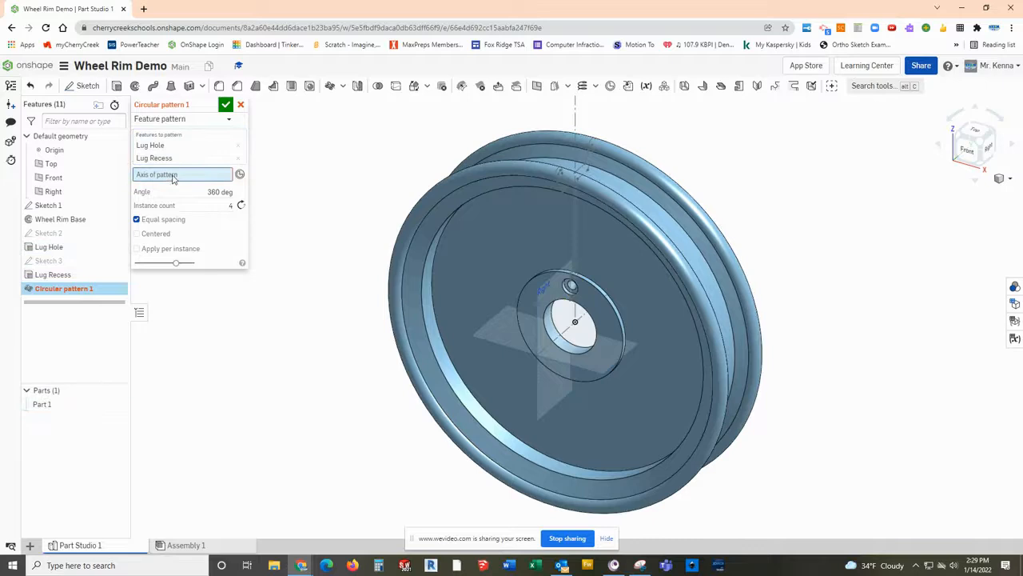
{"action": "left_click", "coordinate": [557, 342]}
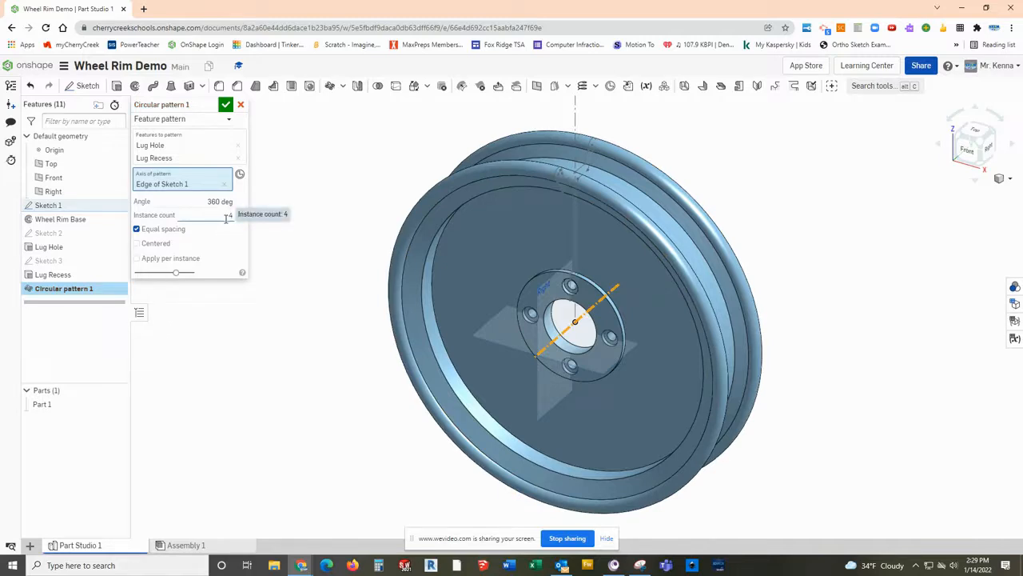
{"action": "left_click", "coordinate": [230, 215]}
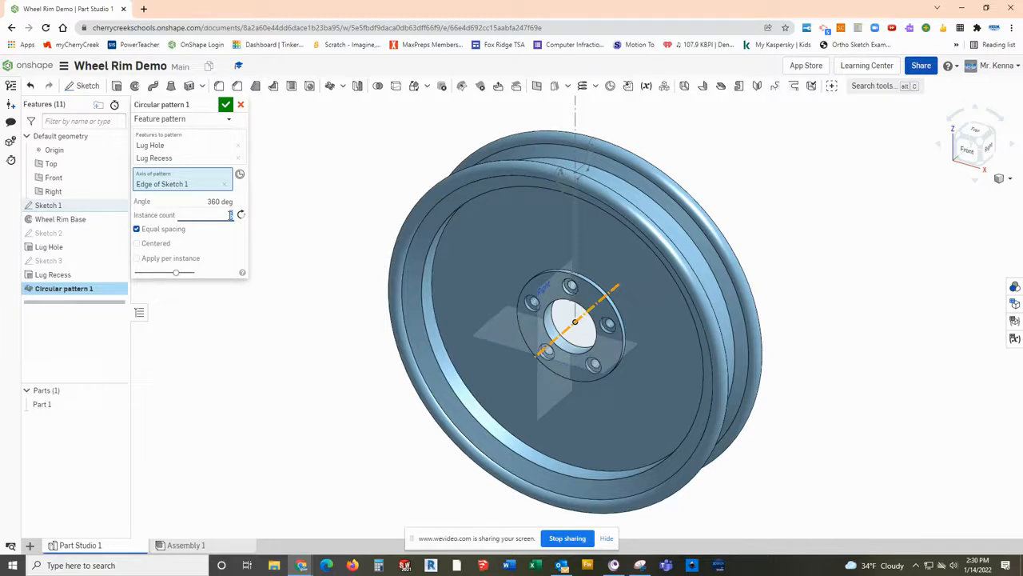
{"action": "left_click", "coordinate": [967, 150]}
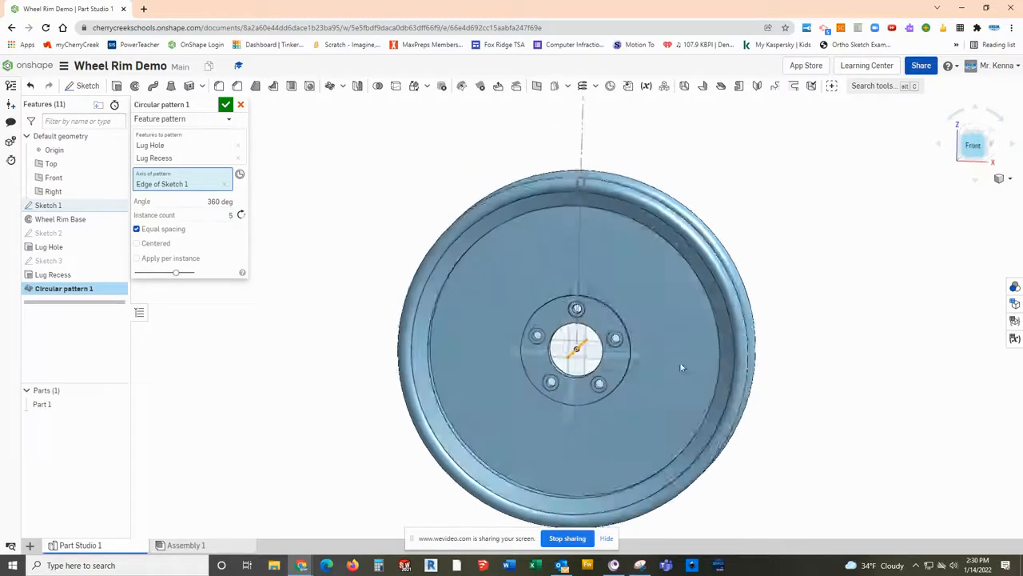
Rename the circular pattern feature as Lug Pattern and accept it.
{"action": "scroll", "coordinate": [608, 374], "scroll_direction": "up", "scroll_amount": 4}
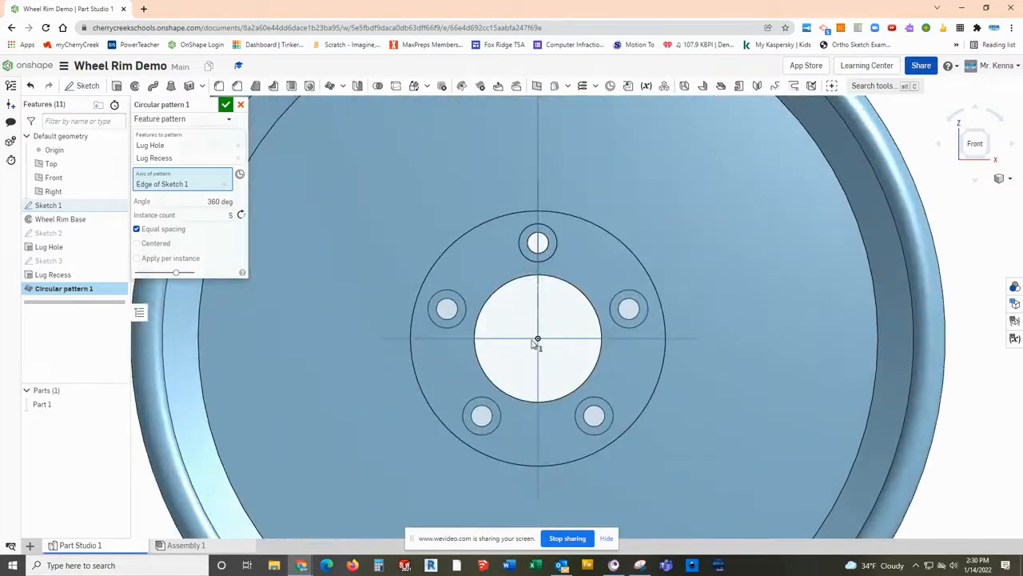
{"action": "left_click", "coordinate": [211, 105]}
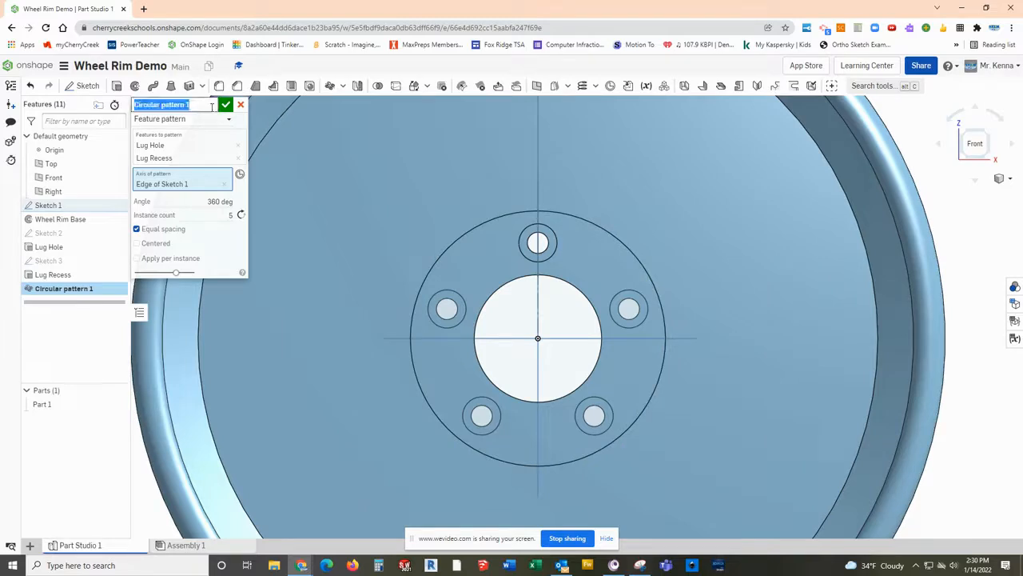
{"action": "type", "text": "Lug Pattern"}
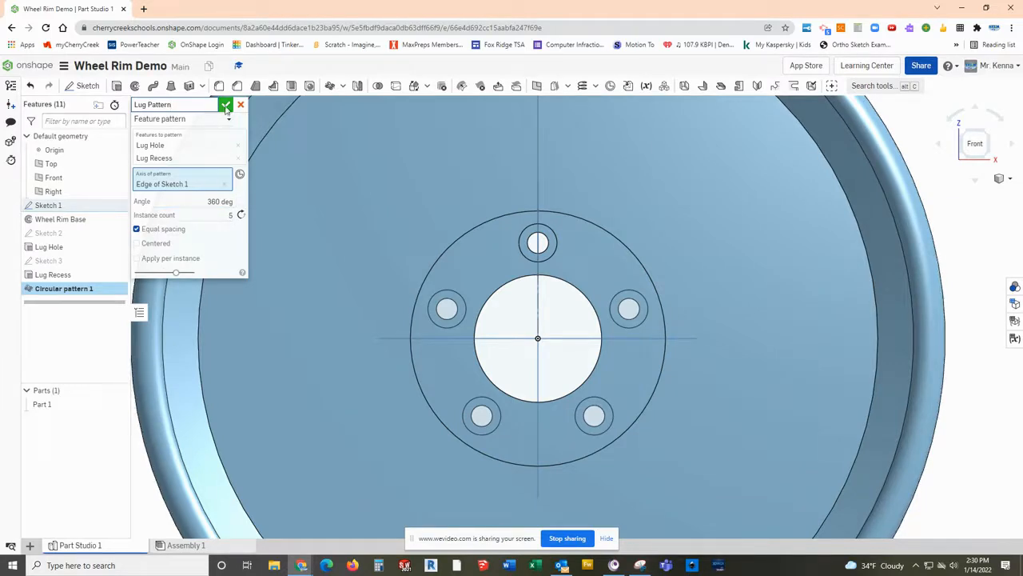
{"action": "left_click", "coordinate": [226, 106]}
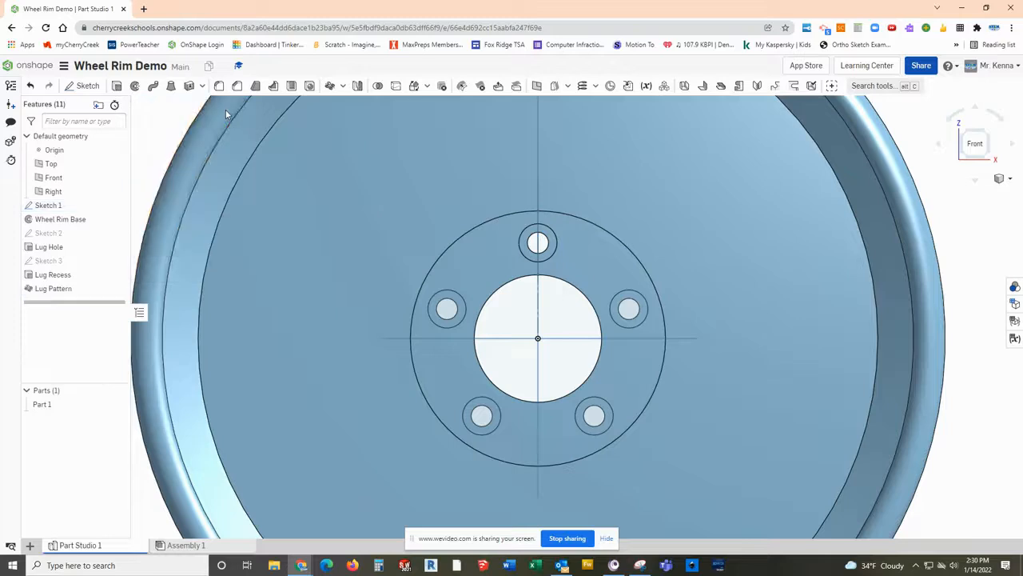
Start a new sketch on the flat front disc face of the wheel rim, between the hub and the outer lip.
{"action": "left_click", "coordinate": [991, 134]}
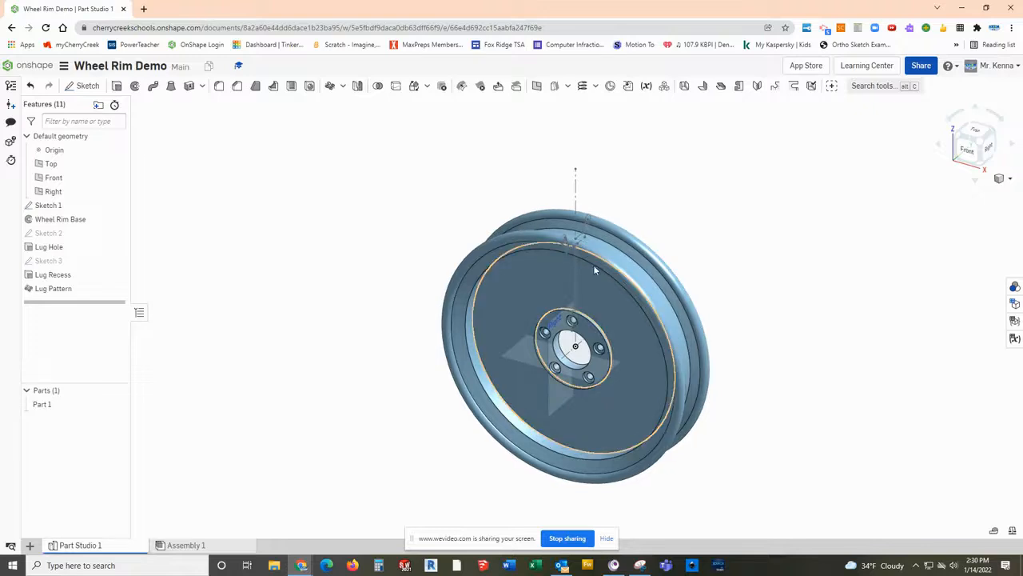
{"action": "left_click", "coordinate": [967, 148]}
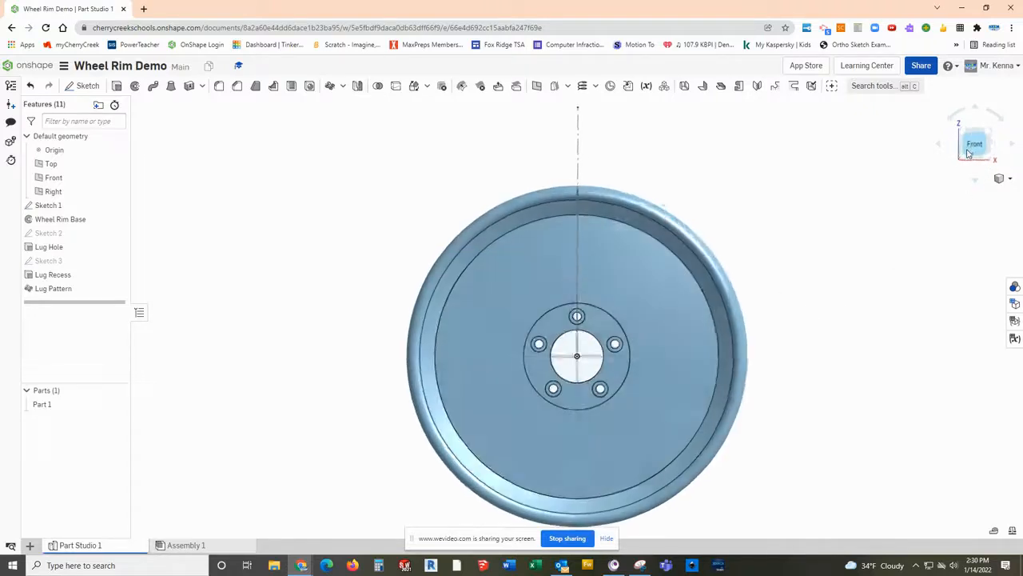
{"action": "left_click", "coordinate": [615, 271]}
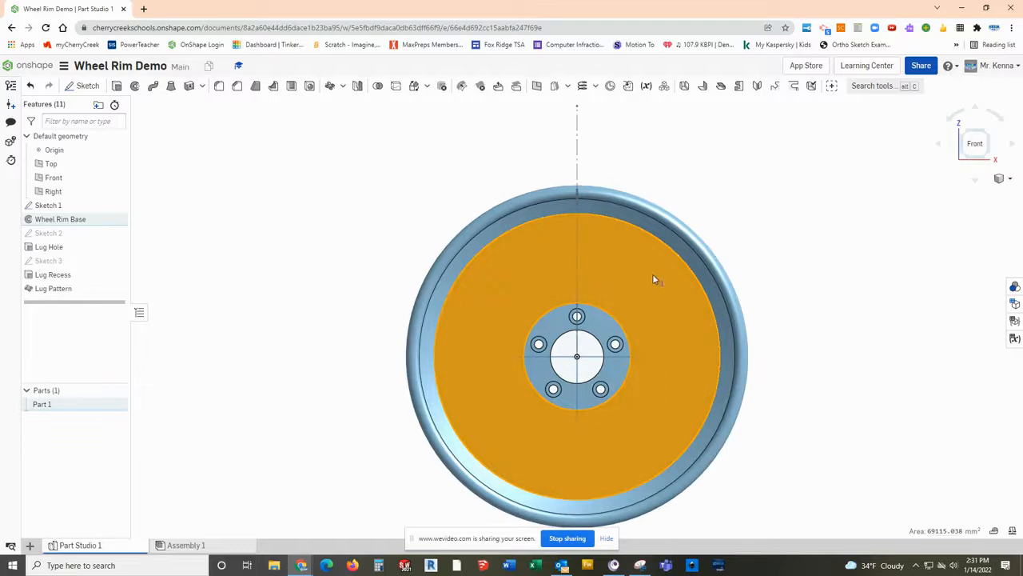
{"action": "left_click", "coordinate": [83, 87]}
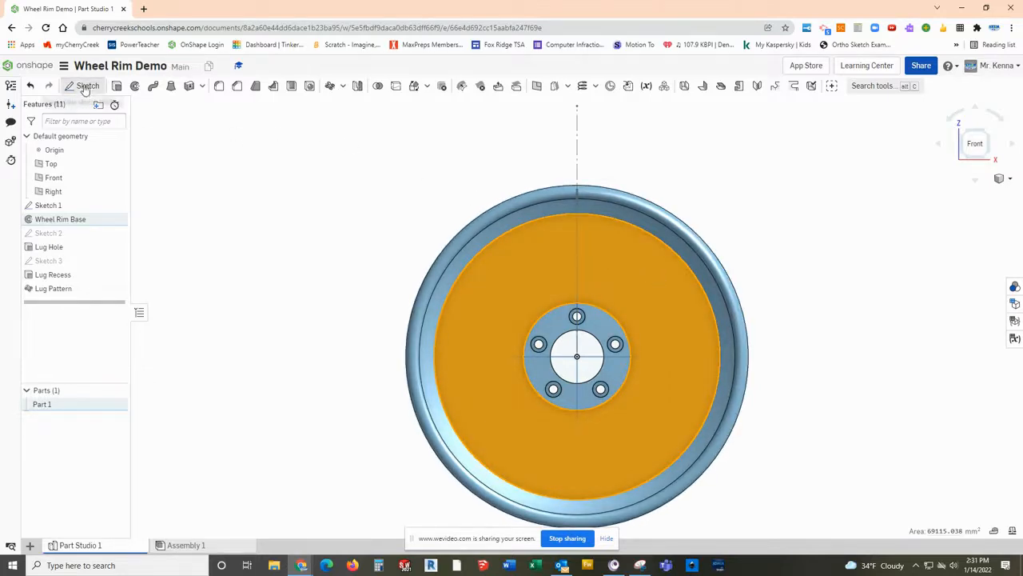
{"action": "scroll", "coordinate": [603, 264], "scroll_direction": "up", "scroll_amount": 5}
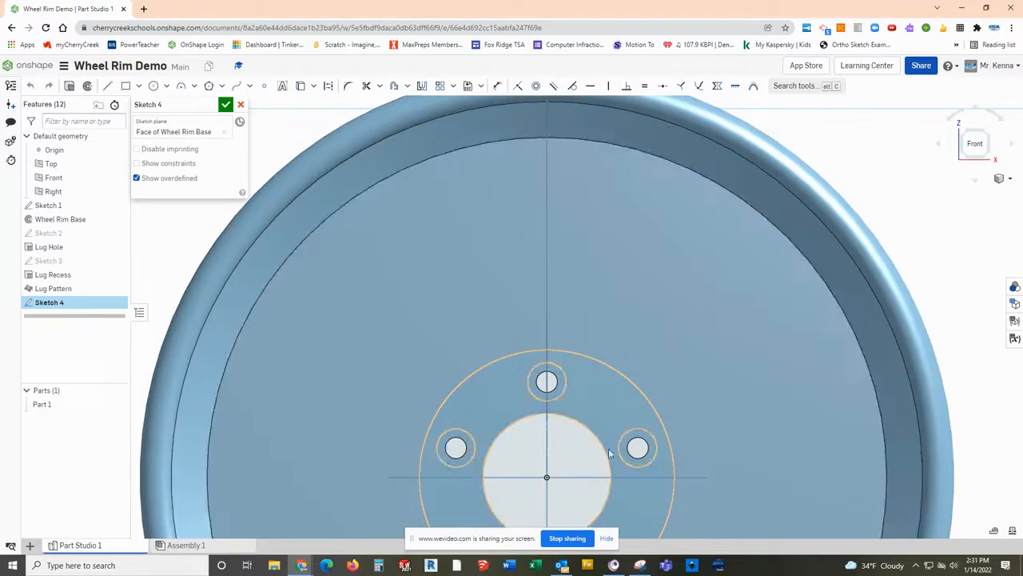
Draw a vertical construction line about 160 mm long between the hub centre and the upper edge of the disc face.
{"action": "left_click", "coordinate": [109, 86]}
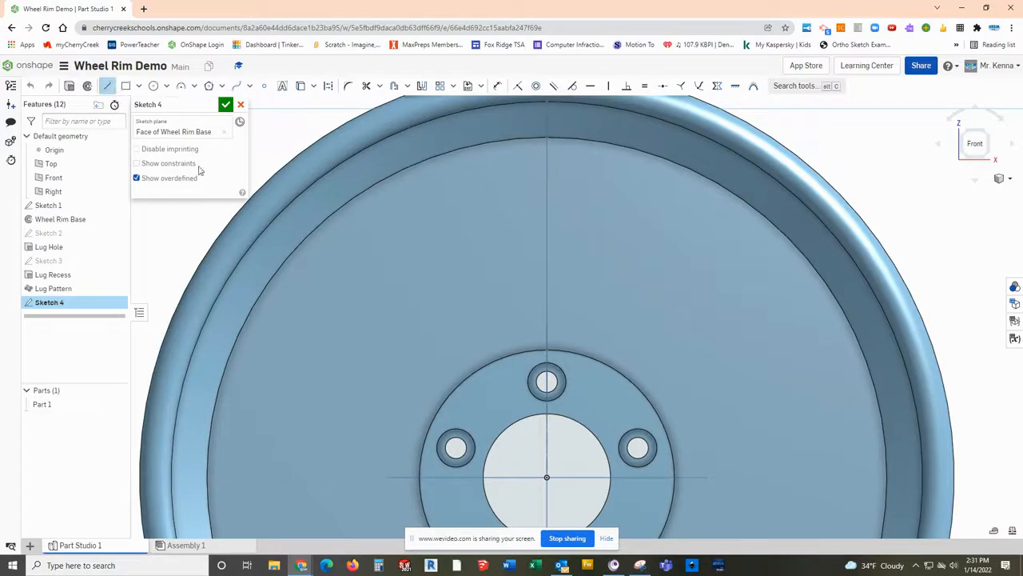
{"action": "left_click", "coordinate": [328, 85]}
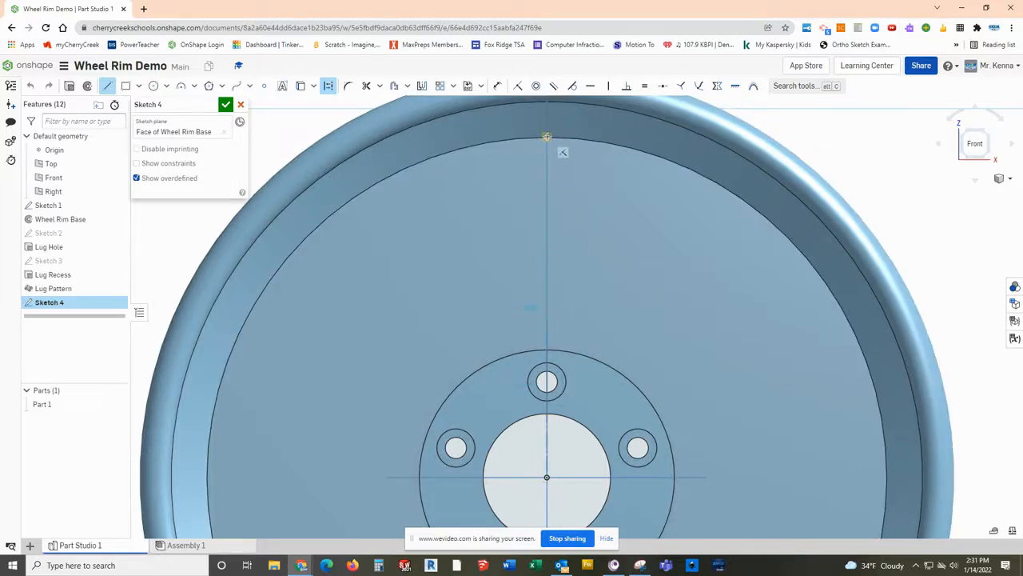
{"action": "left_click", "coordinate": [547, 138]}
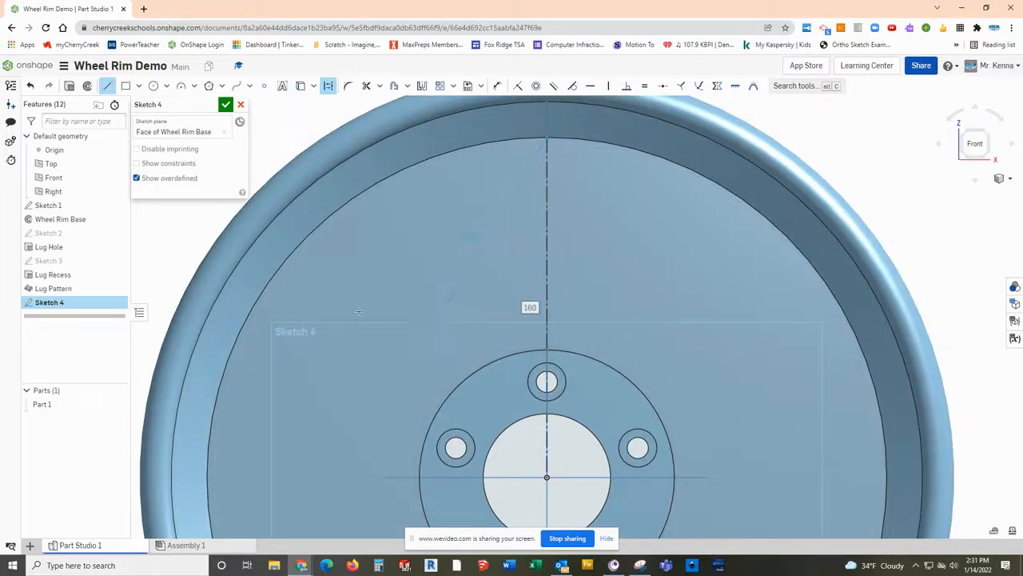
{"action": "left_click", "coordinate": [325, 90]}
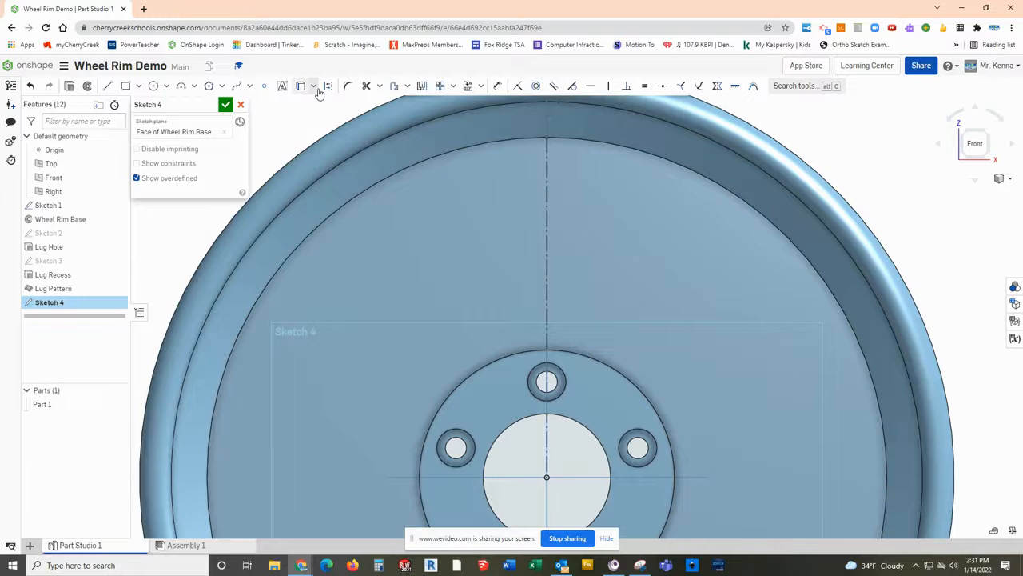
Sketch a slanted line about 53 mm long beside the construction line, leaning outward toward the rim.
{"action": "key", "text": "l"}
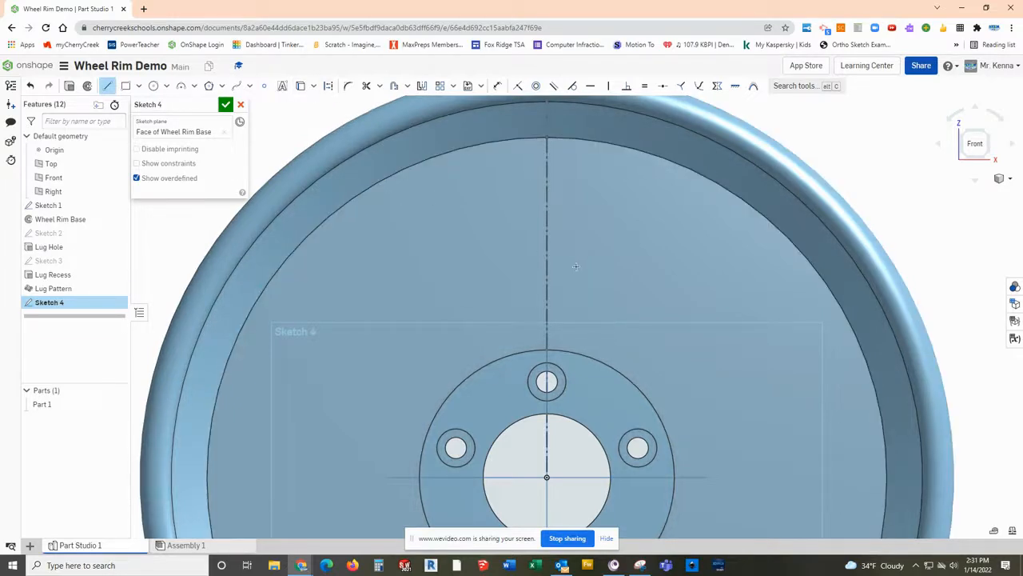
{"action": "left_click", "coordinate": [614, 202]}
{"action": "left_click", "coordinate": [583, 309]}
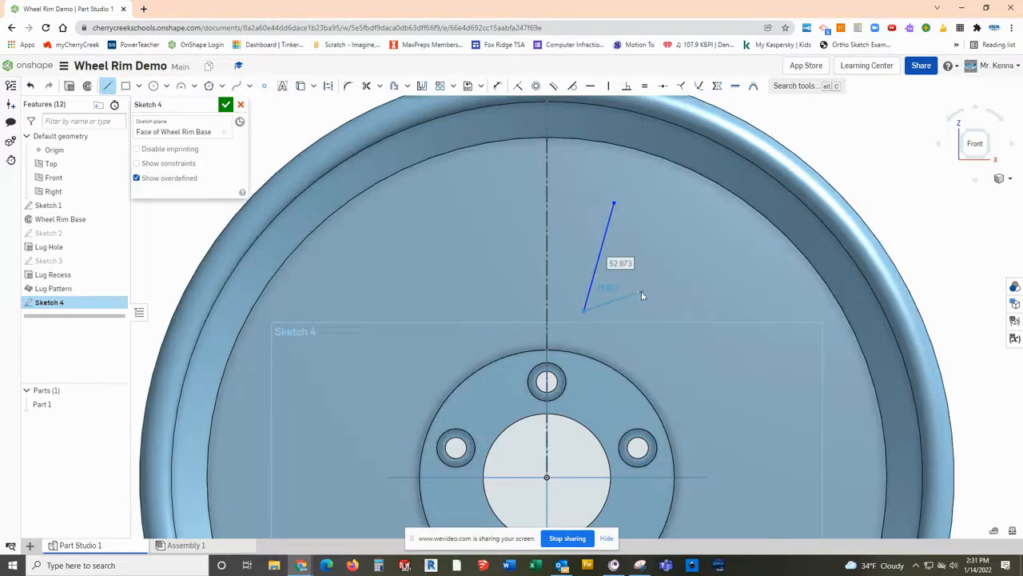
{"action": "key", "text": "Escape"}
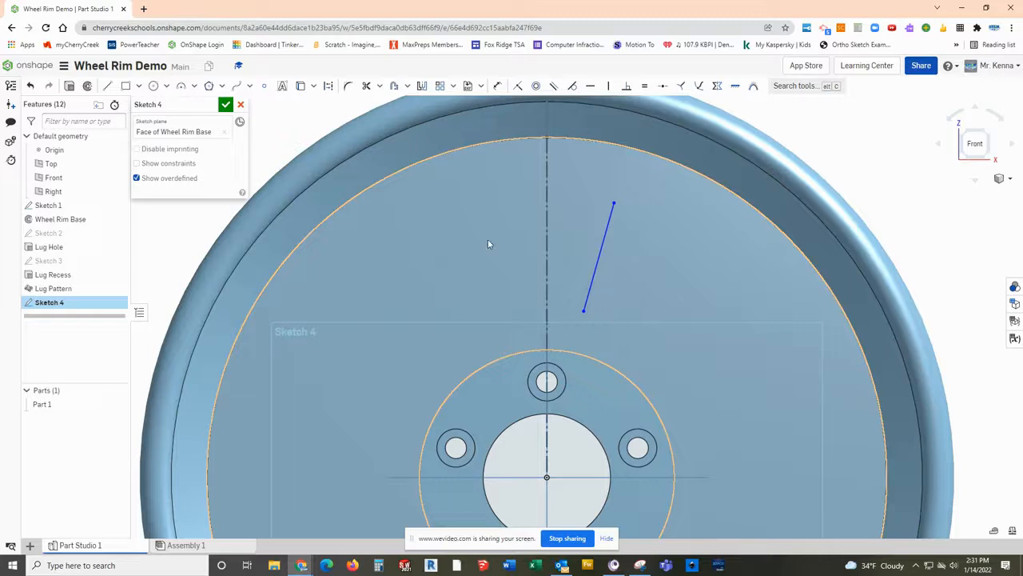
Add tangent arcs from both ends of the slanted line to the vertical construction line.
{"action": "left_click", "coordinate": [195, 87]}
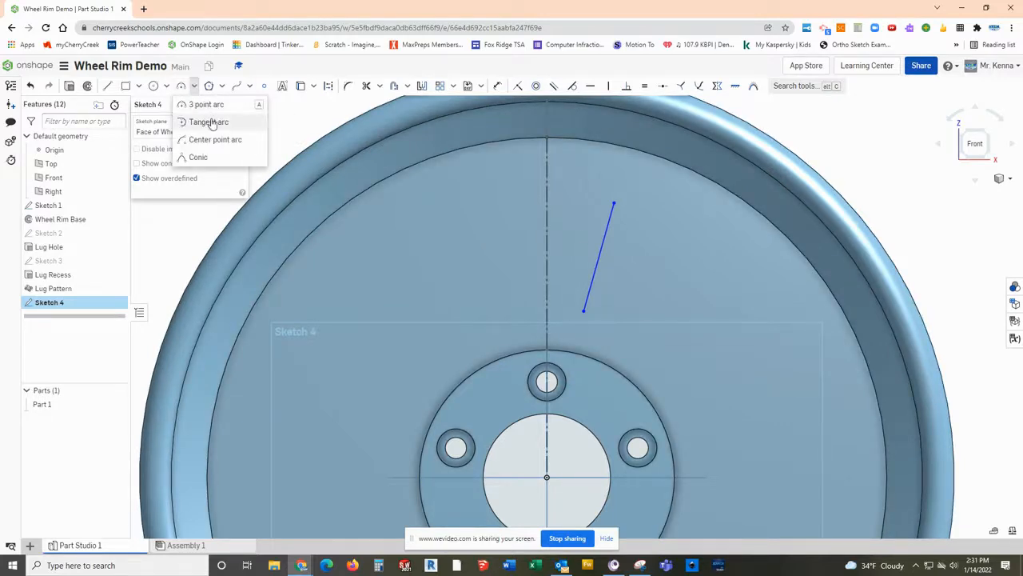
{"action": "left_click", "coordinate": [204, 122]}
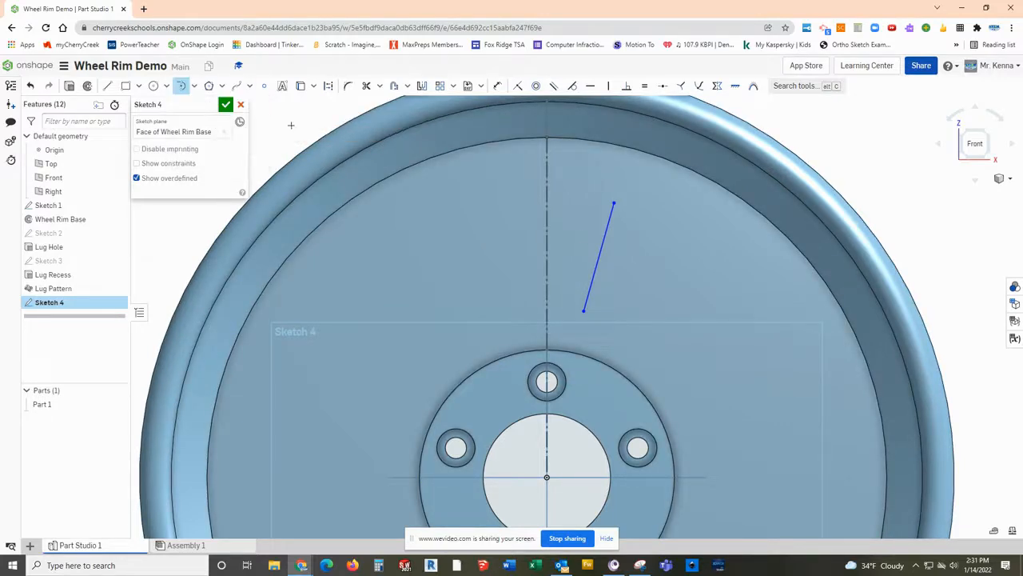
{"action": "left_click", "coordinate": [613, 202]}
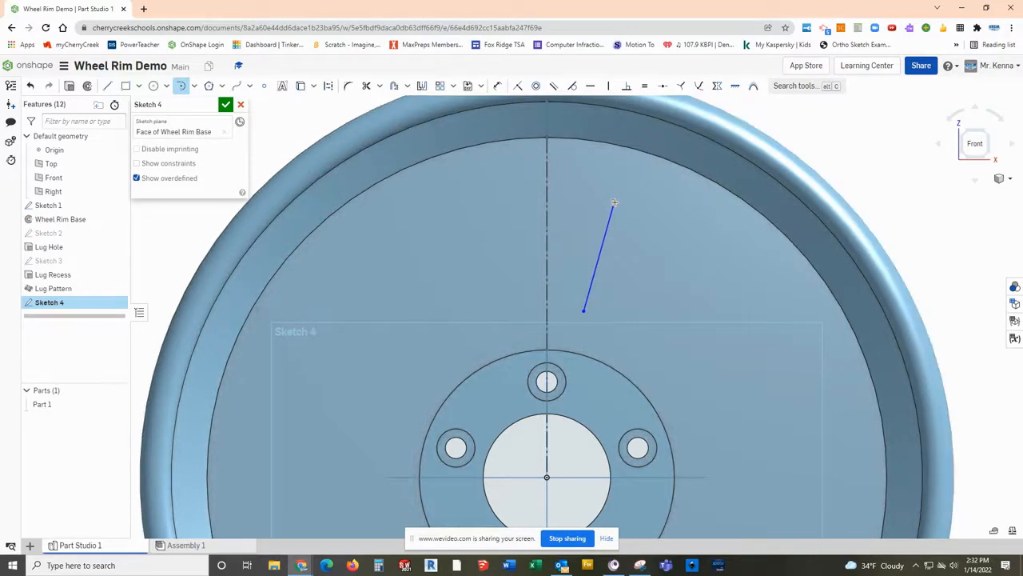
{"action": "left_click", "coordinate": [547, 160]}
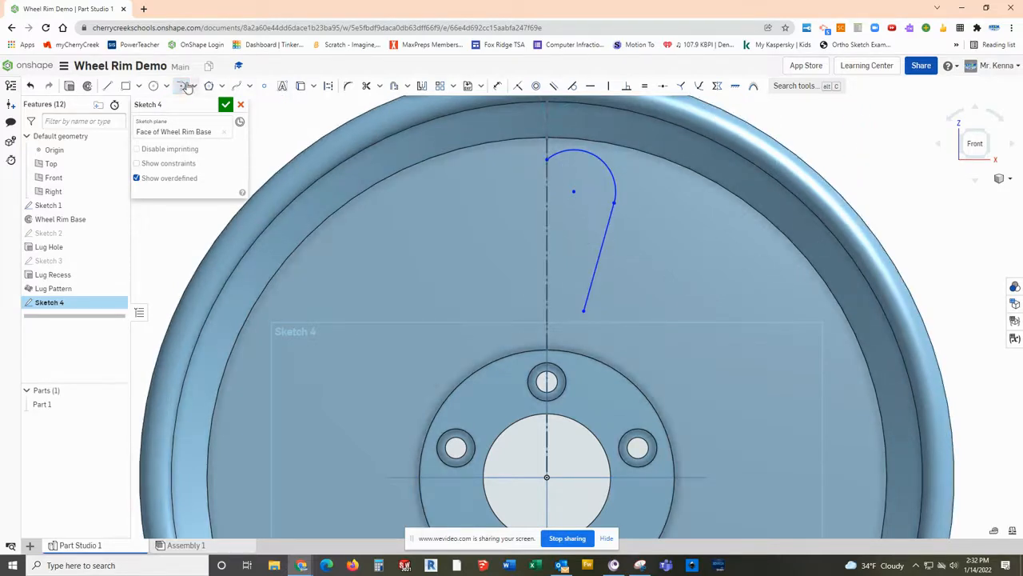
{"action": "left_click", "coordinate": [184, 86]}
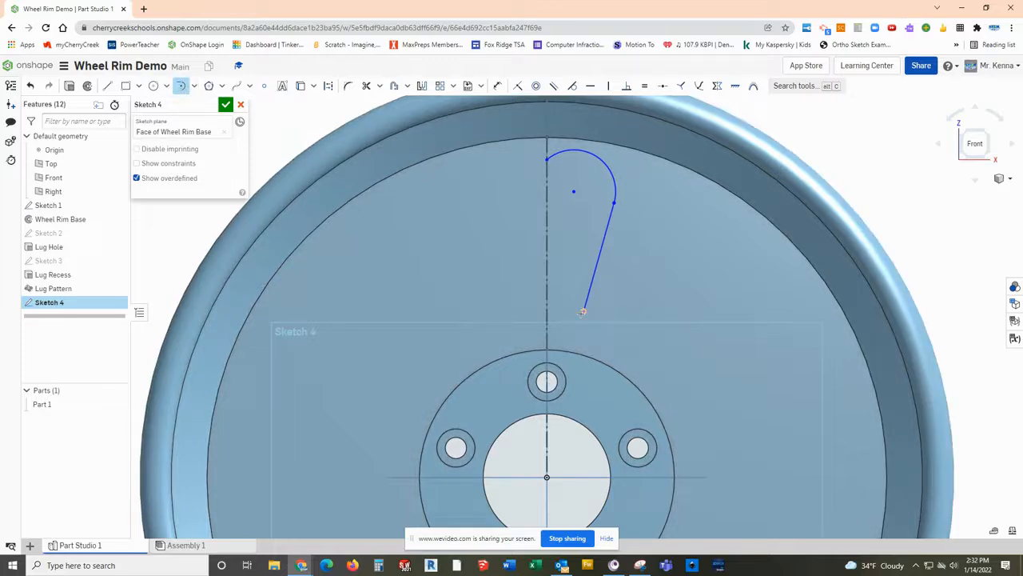
{"action": "left_click", "coordinate": [548, 331]}
Make both arc centres coincident with the construction line and move the arc ends inward, clear of the disc edge and hub.
{"action": "key", "text": "d"}
{"action": "left_click", "coordinate": [573, 192]}
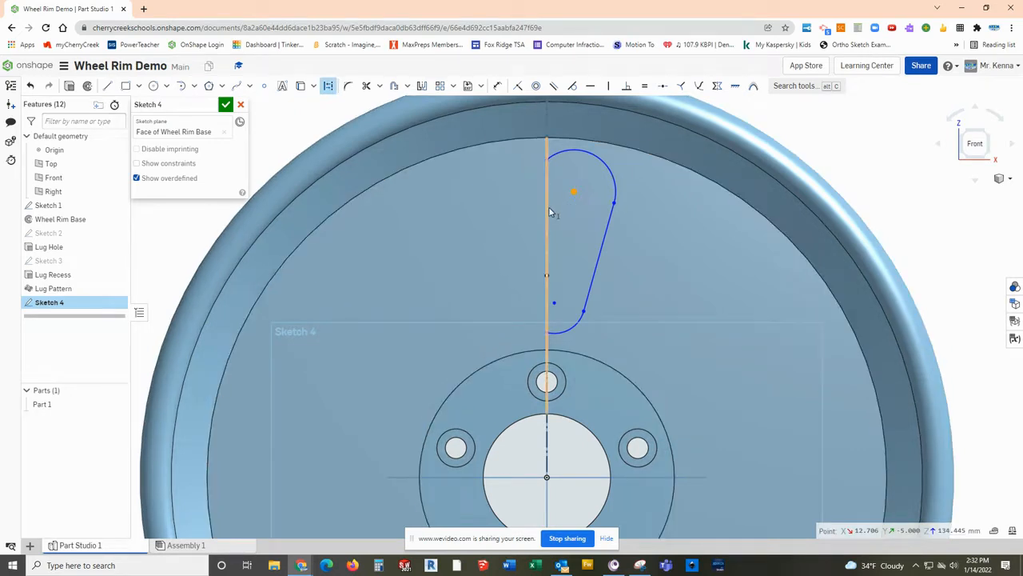
{"action": "left_click", "coordinate": [548, 209]}
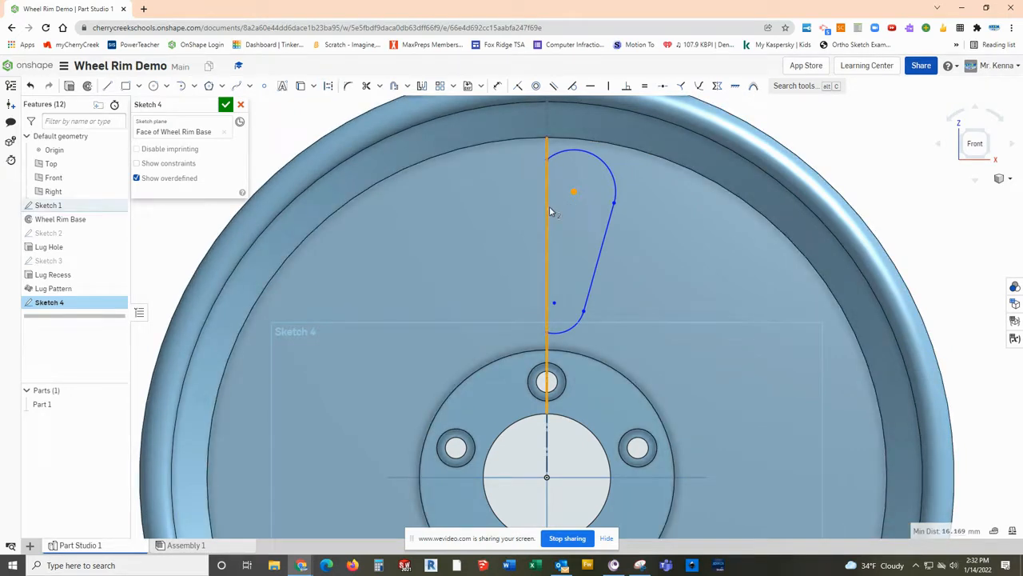
{"action": "left_click", "coordinate": [519, 86]}
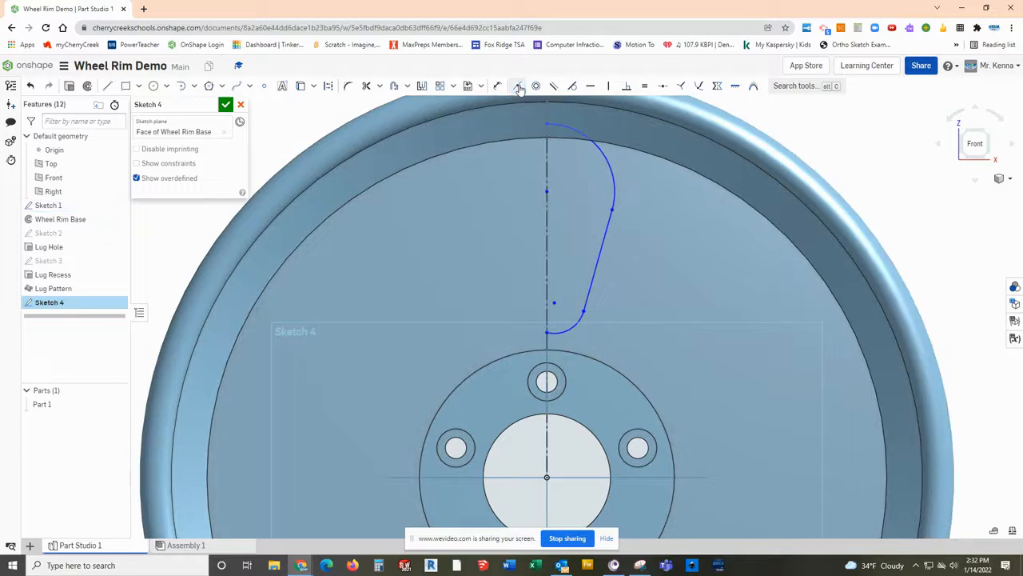
{"action": "left_click", "coordinate": [554, 303]}
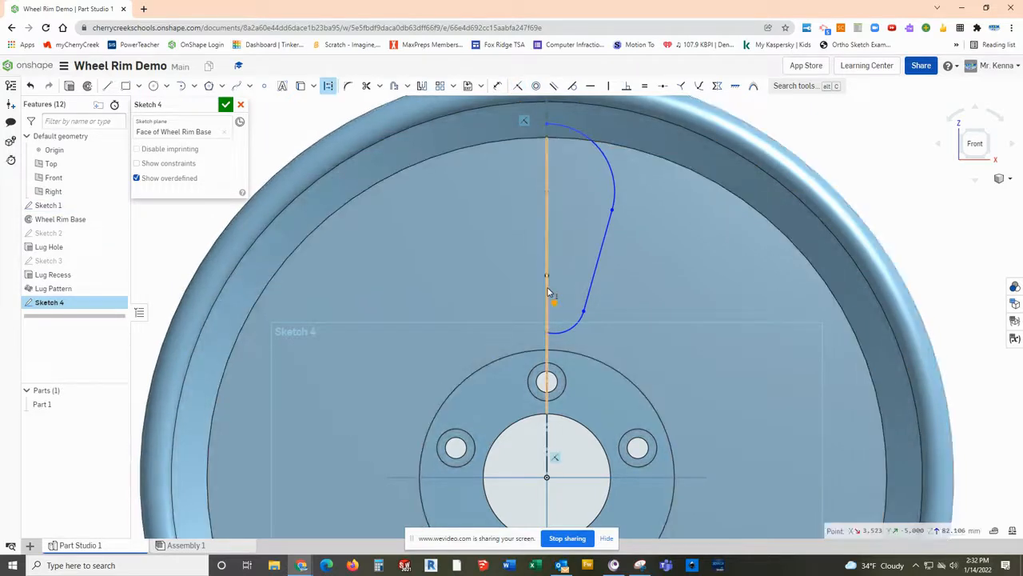
{"action": "left_click", "coordinate": [548, 294]}
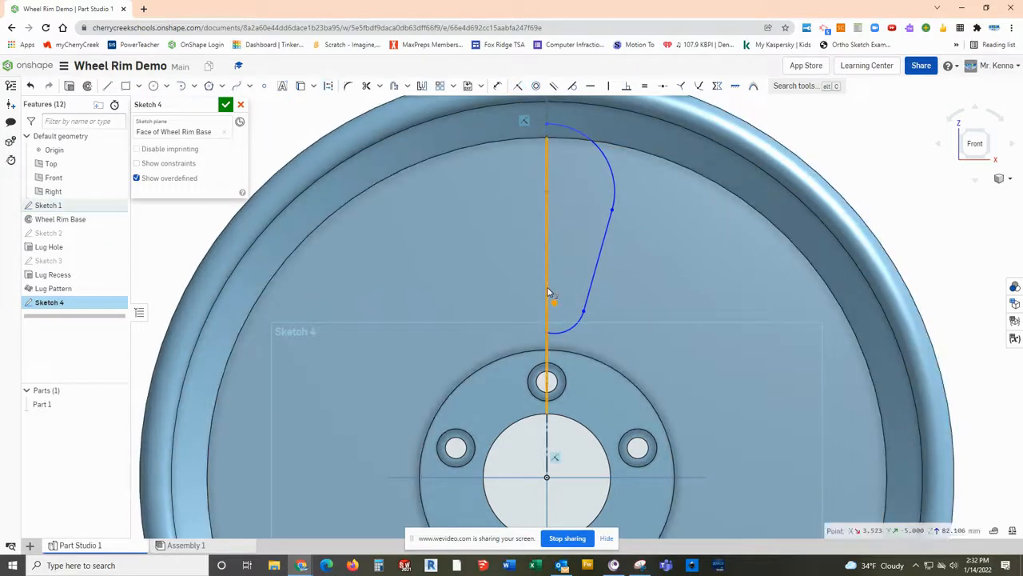
{"action": "left_click", "coordinate": [519, 86]}
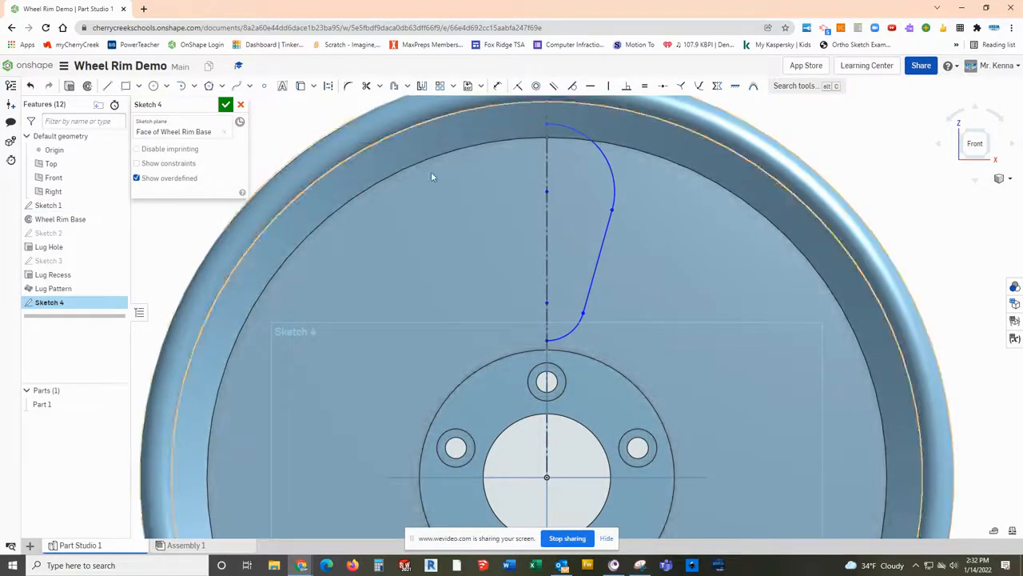
{"action": "left_click_drag", "start_coordinate": [546, 126], "coordinate": [549, 164]}
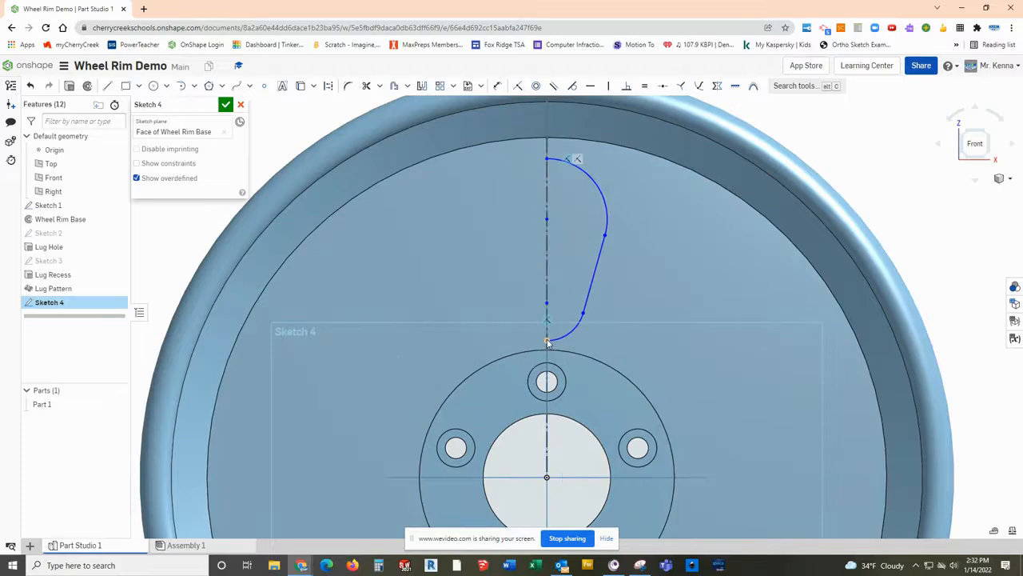
{"action": "left_click_drag", "start_coordinate": [547, 343], "coordinate": [548, 332]}
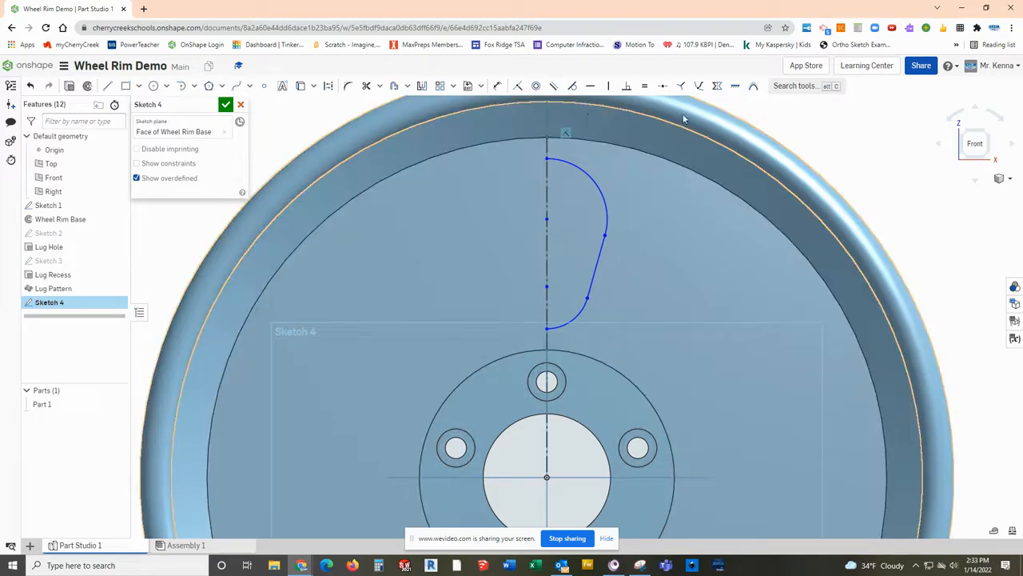
Dimension the gap between the upper arc's end and the disc's outer edge as 7 mm.
{"action": "left_click", "coordinate": [497, 85]}
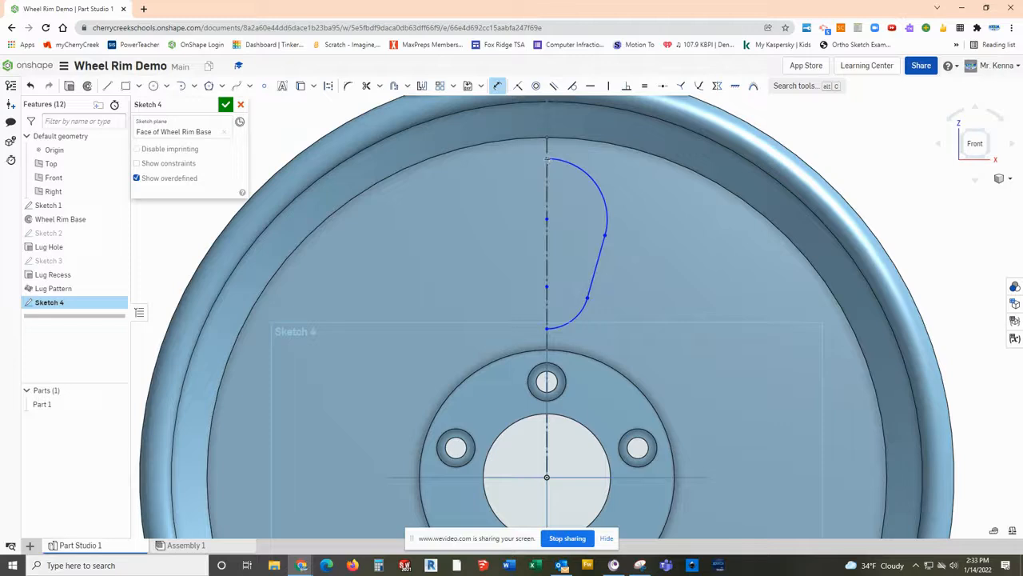
{"action": "left_click", "coordinate": [546, 136]}
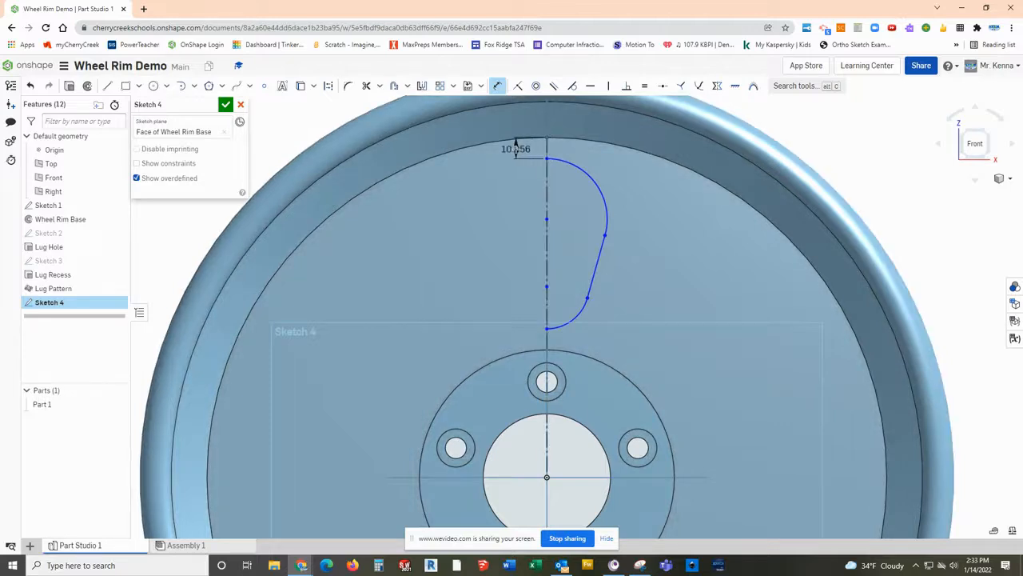
{"action": "left_click", "coordinate": [516, 146]}
{"action": "type", "text": "7"}
{"action": "key", "text": "Return"}
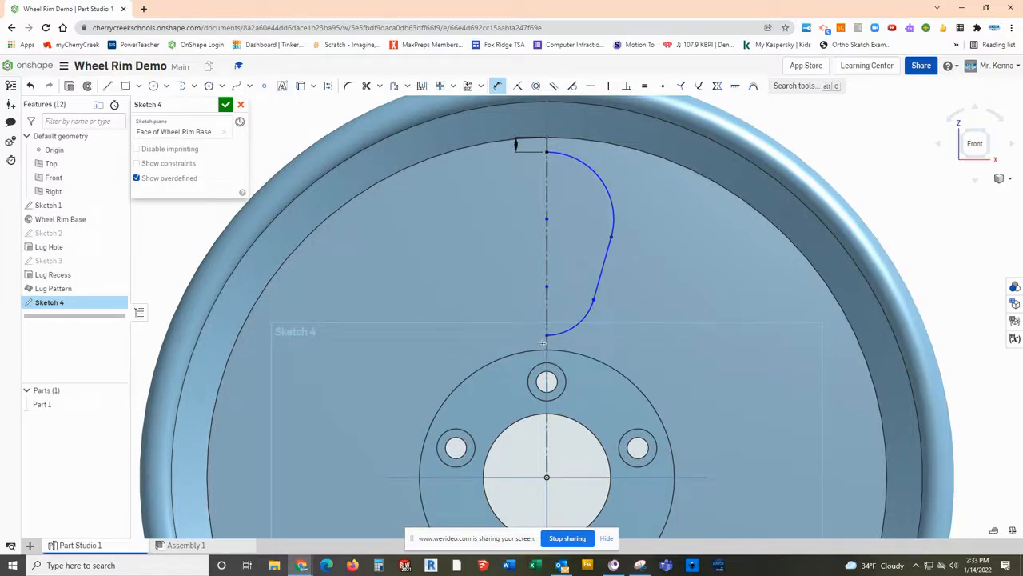
Dimension the gap between the lower arc's end and the hub circle as 7 mm.
{"action": "left_click", "coordinate": [546, 348]}
{"action": "left_click", "coordinate": [486, 327]}
{"action": "type", "text": "7"}
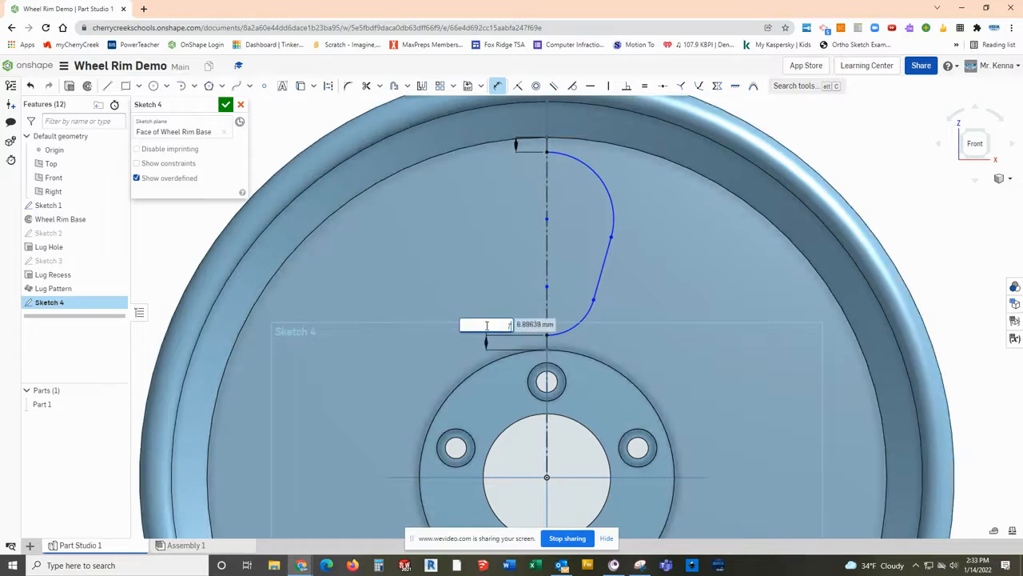
{"action": "key", "text": "Return"}
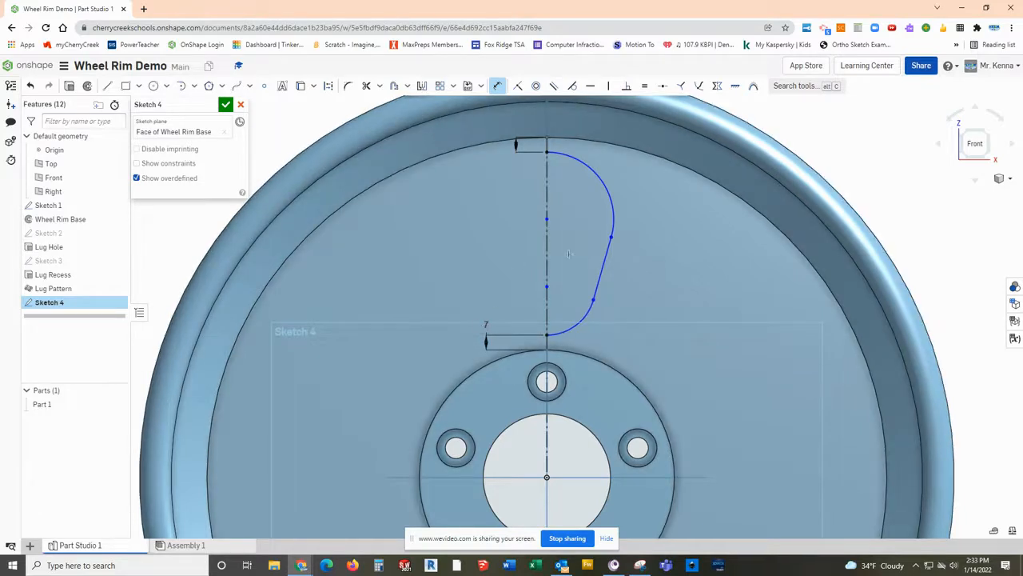
Dimension the slanted line of the half teardrop profile as 60 mm.
{"action": "left_click", "coordinate": [602, 268]}
{"action": "left_click", "coordinate": [632, 279]}
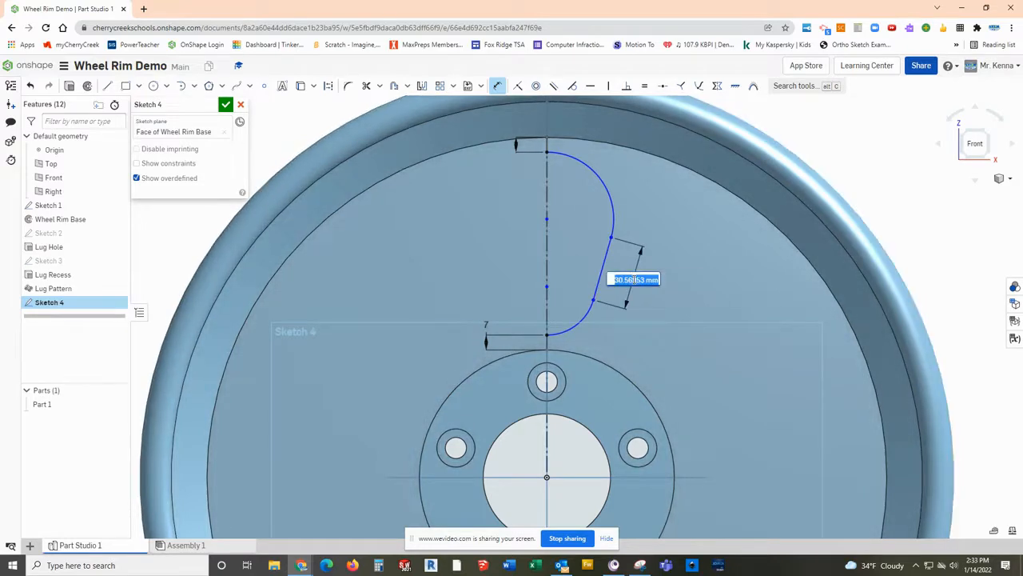
{"action": "type", "text": "60"}
{"action": "key", "text": "Return"}
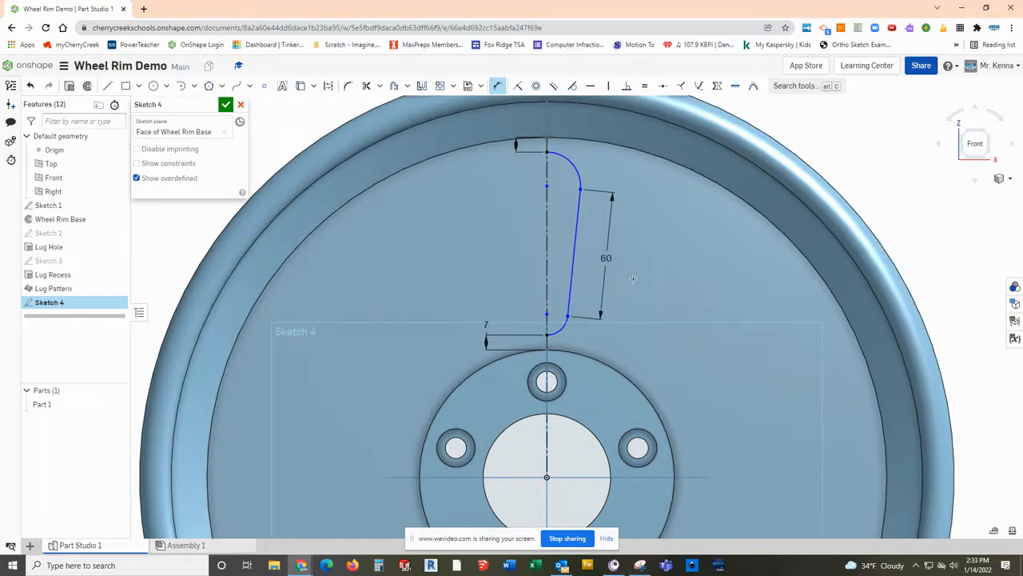
Dimension the upper arc's radius, trying 20 mm before settling on 18 mm.
{"action": "left_click", "coordinate": [572, 165]}
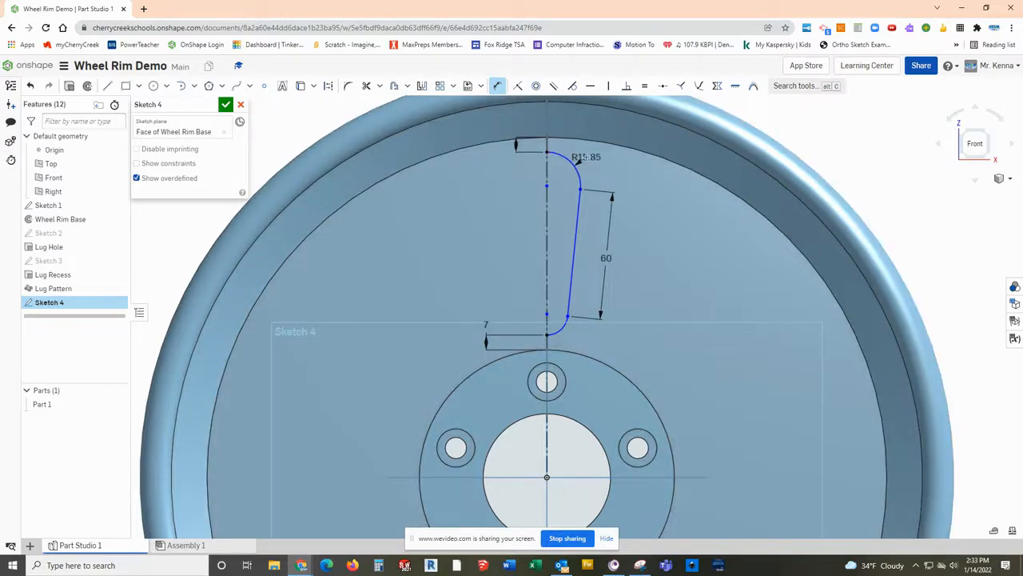
{"action": "left_click", "coordinate": [596, 153]}
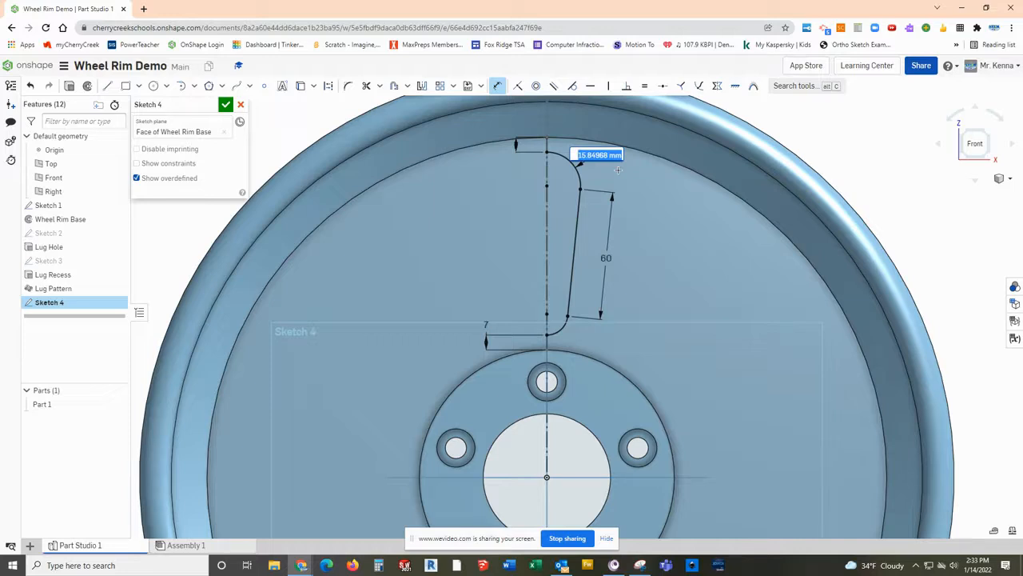
{"action": "type", "text": "20"}
{"action": "key", "text": "Return"}
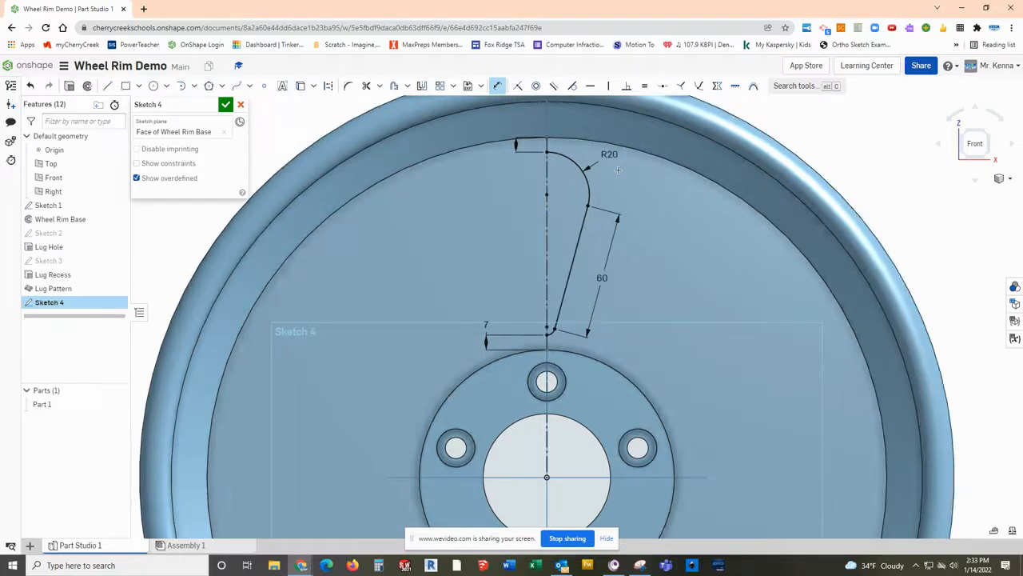
{"action": "double_click", "coordinate": [609, 154]}
{"action": "type", "text": "10"}
{"action": "key", "text": "Return"}
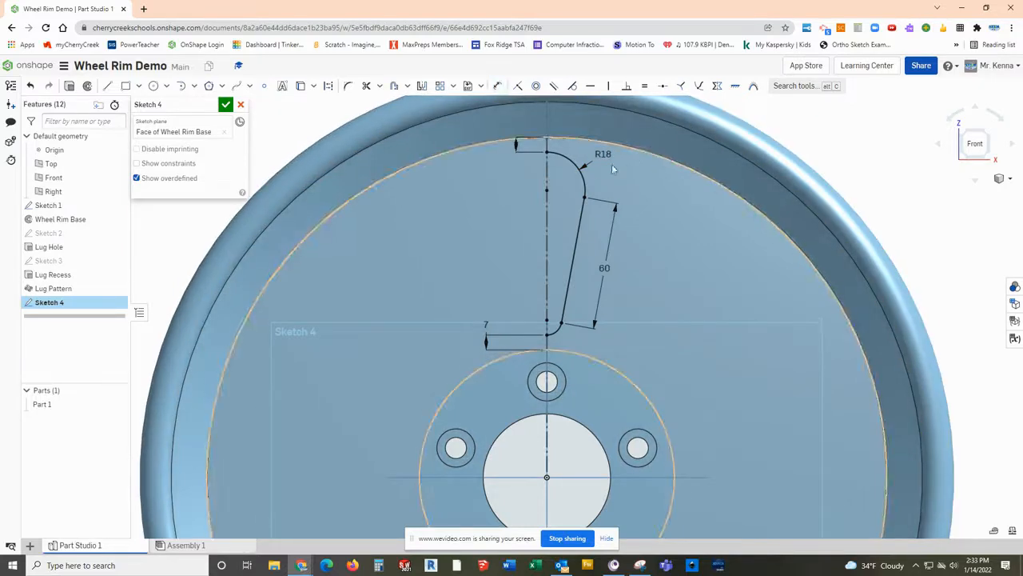
Try to mirror the preselected profile curves together with the vertical construction line, and undo the mirrored geometry.
{"action": "left_click", "coordinate": [582, 177]}
{"action": "left_click", "coordinate": [581, 220]}
{"action": "left_click", "coordinate": [553, 334]}
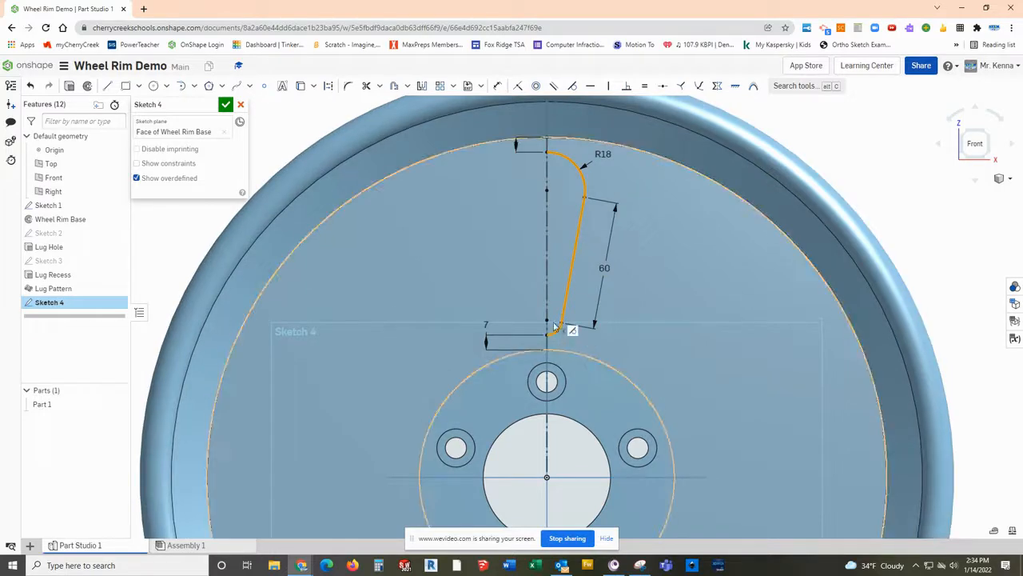
{"action": "left_click", "coordinate": [328, 87]}
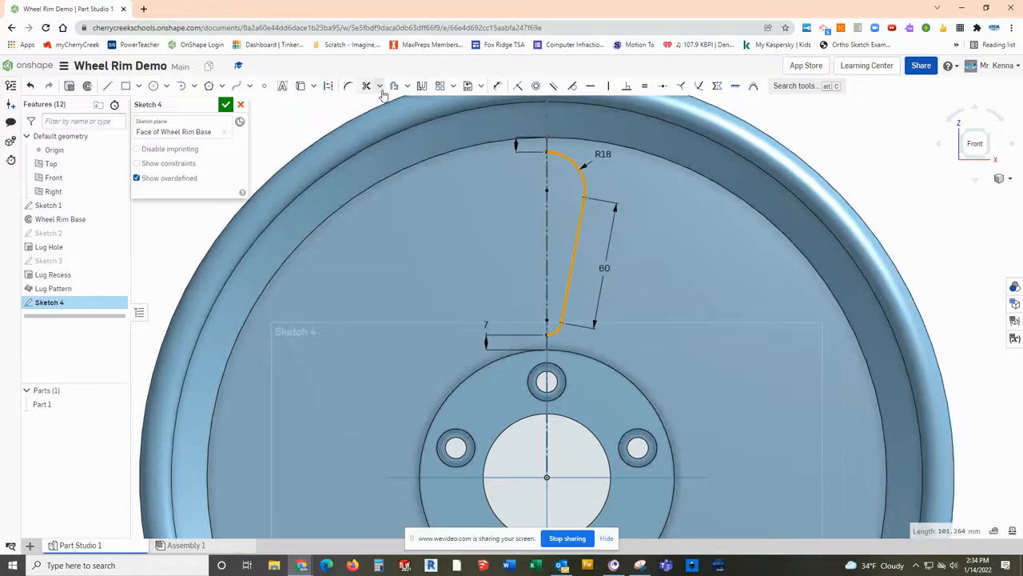
{"action": "left_click", "coordinate": [422, 85]}
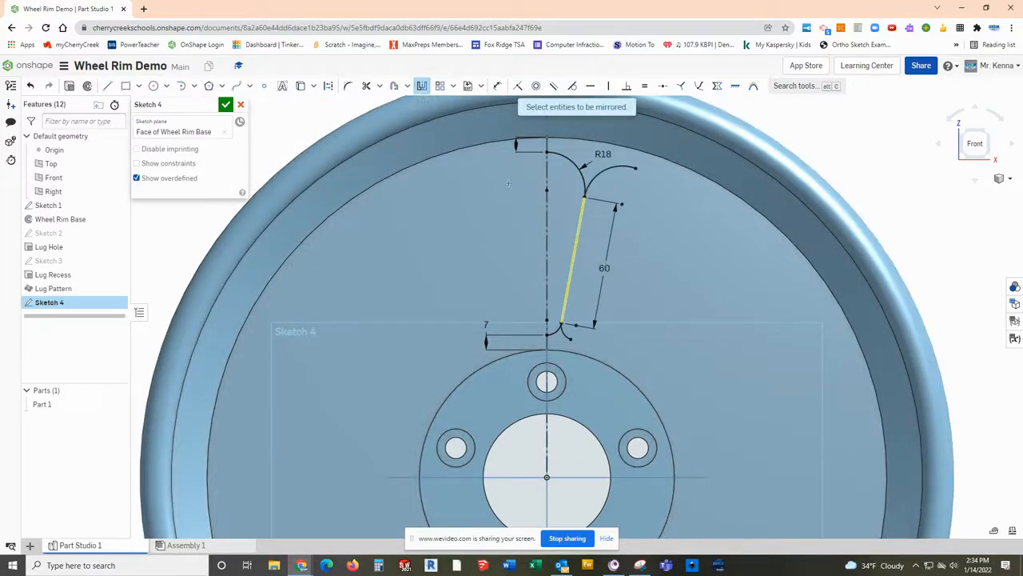
{"action": "left_click", "coordinate": [547, 180]}
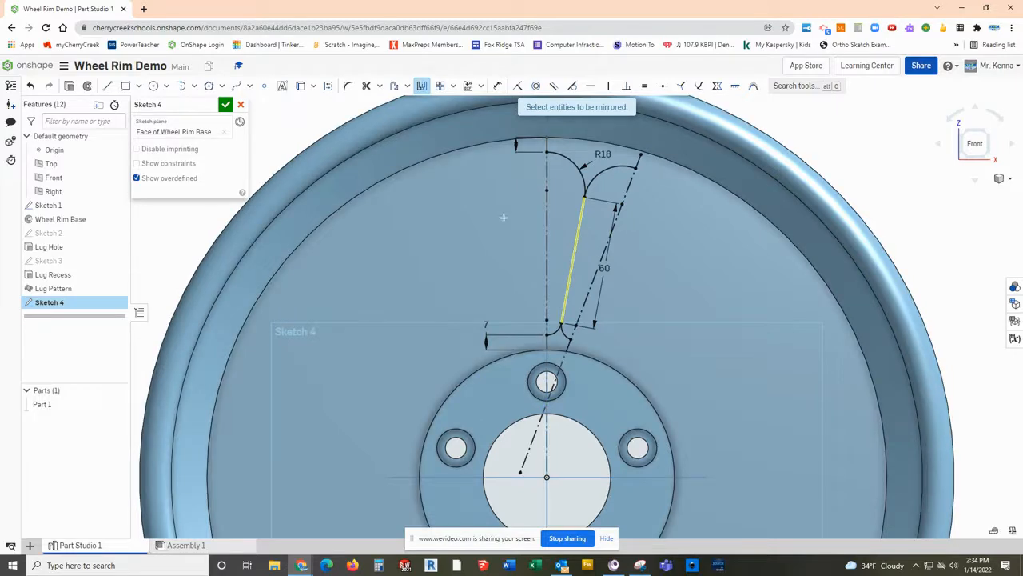
{"action": "key", "text": "Escape"}
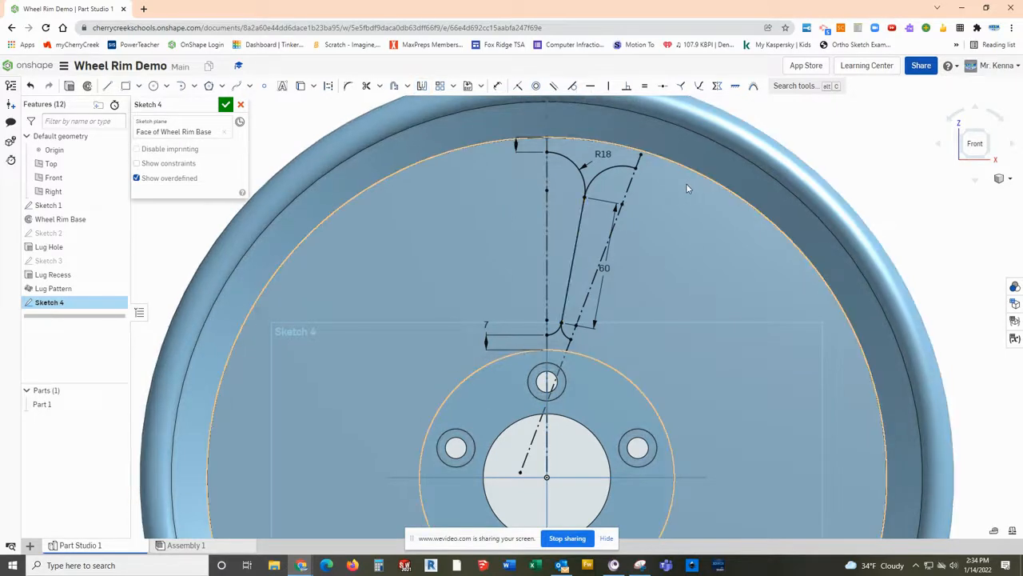
{"action": "key", "text": "ctrl+z"}
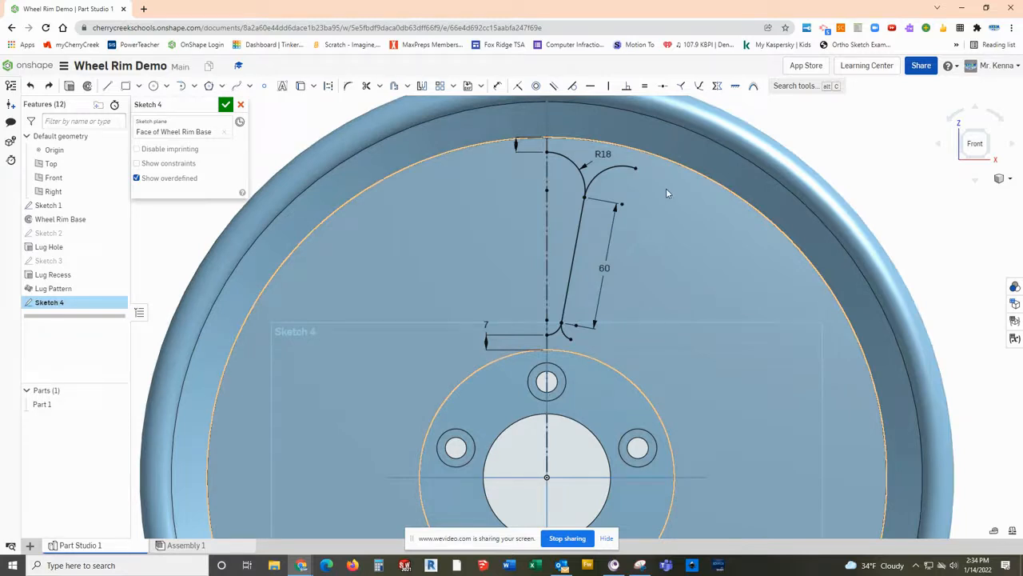
{"action": "key", "text": "ctrl+z"}
Mirror the half teardrop's arcs and slanted line about the vertical construction line and finish the sketch.
{"action": "left_click", "coordinate": [422, 85]}
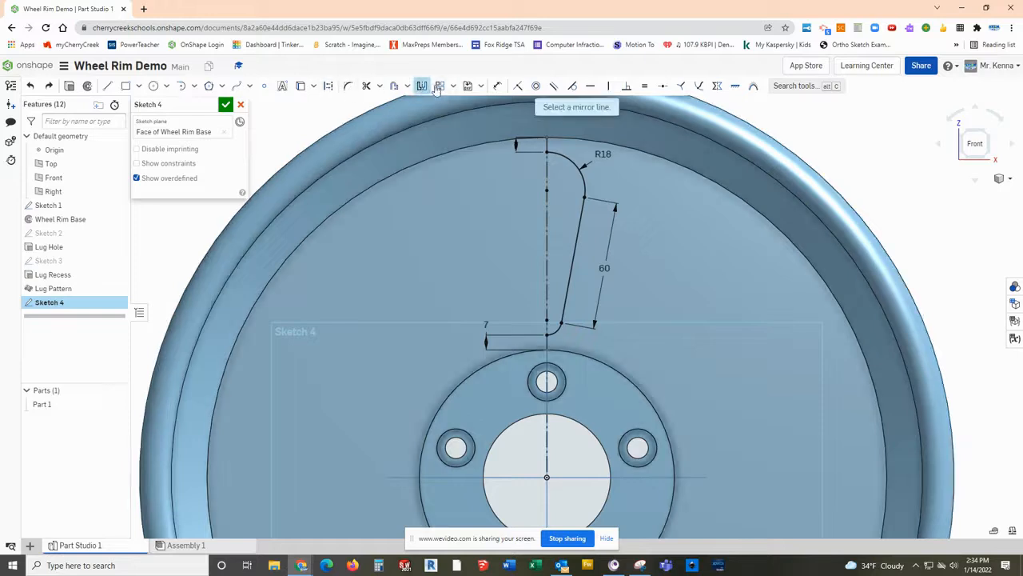
{"action": "left_click", "coordinate": [547, 171]}
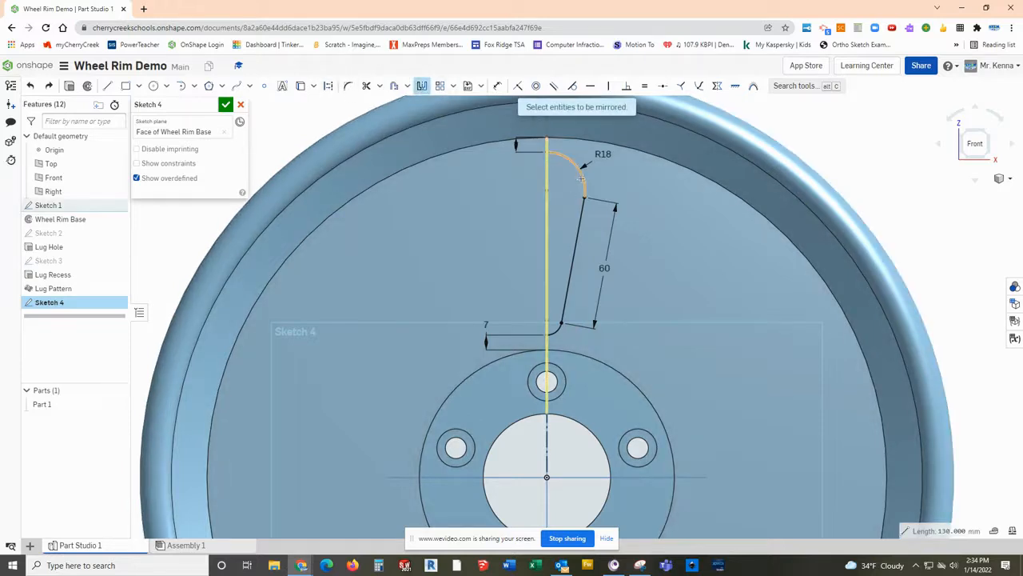
{"action": "left_click", "coordinate": [581, 178]}
{"action": "left_click", "coordinate": [576, 245]}
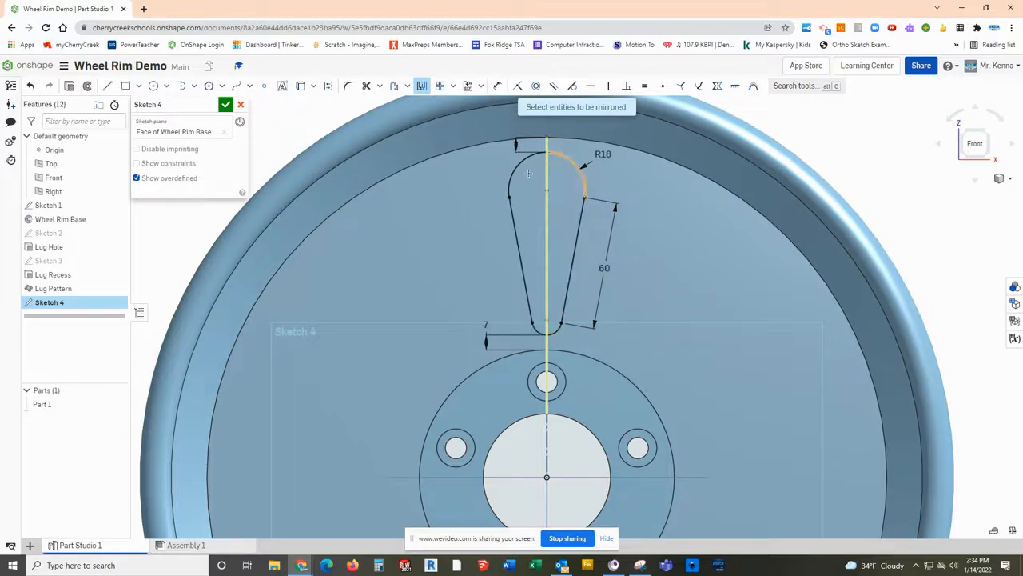
{"action": "left_click", "coordinate": [226, 104]}
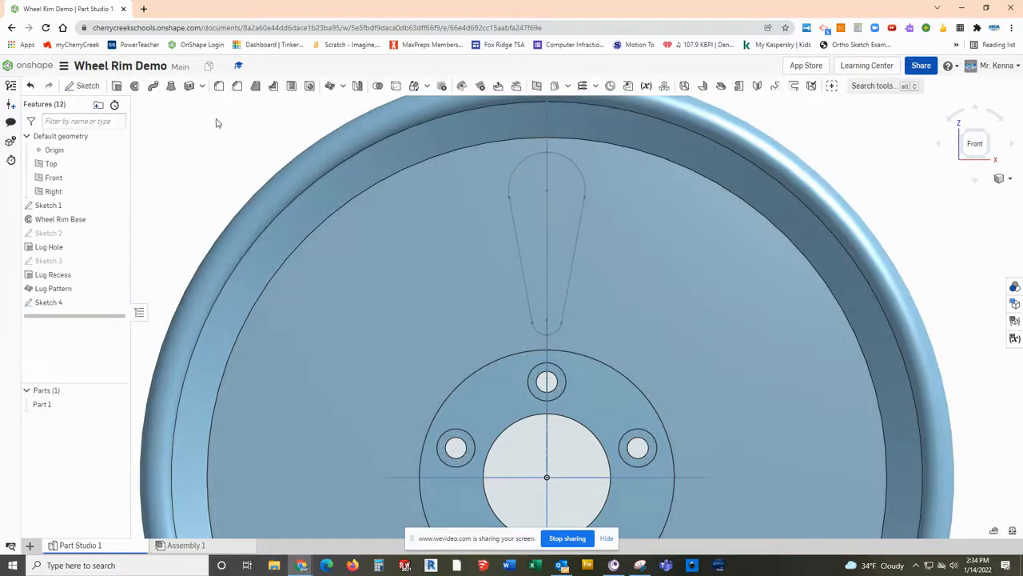
Cut the teardrop sketch through all of the disc with a remove extrude named Spoke Hole.
{"action": "left_click", "coordinate": [117, 86]}
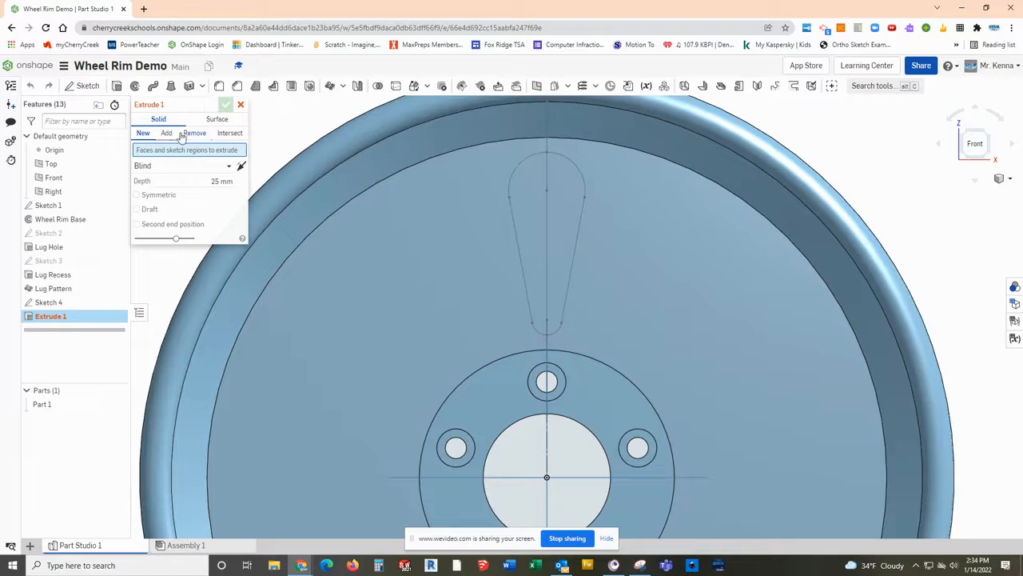
{"action": "left_click", "coordinate": [194, 133]}
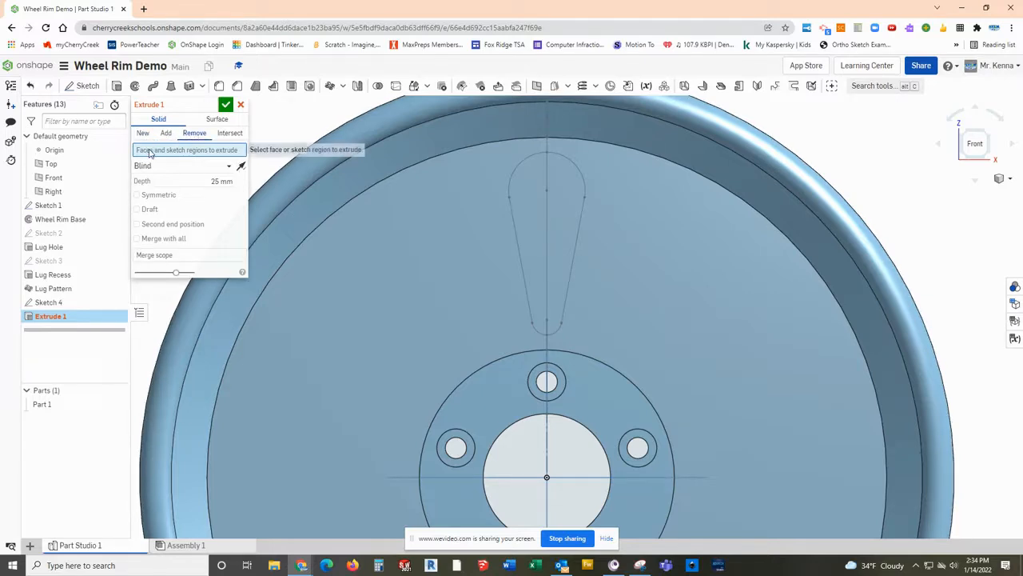
{"action": "left_click", "coordinate": [60, 303]}
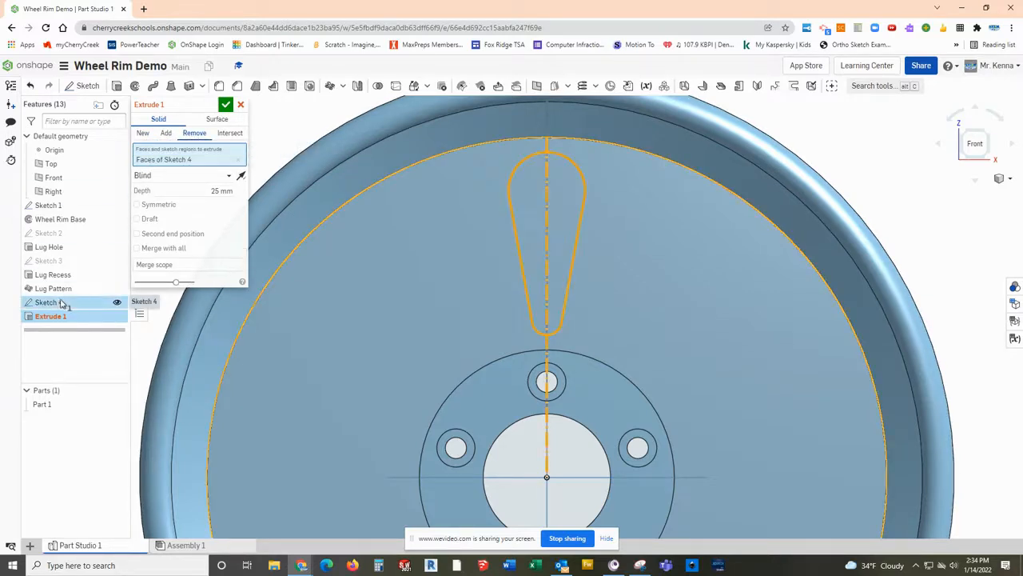
{"action": "left_click", "coordinate": [220, 175]}
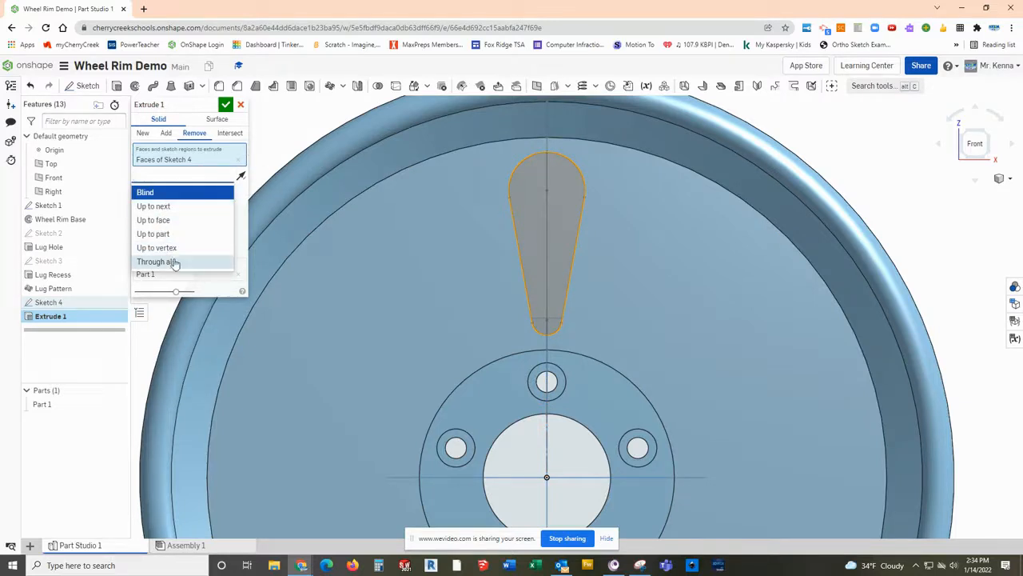
{"action": "left_click", "coordinate": [169, 261]}
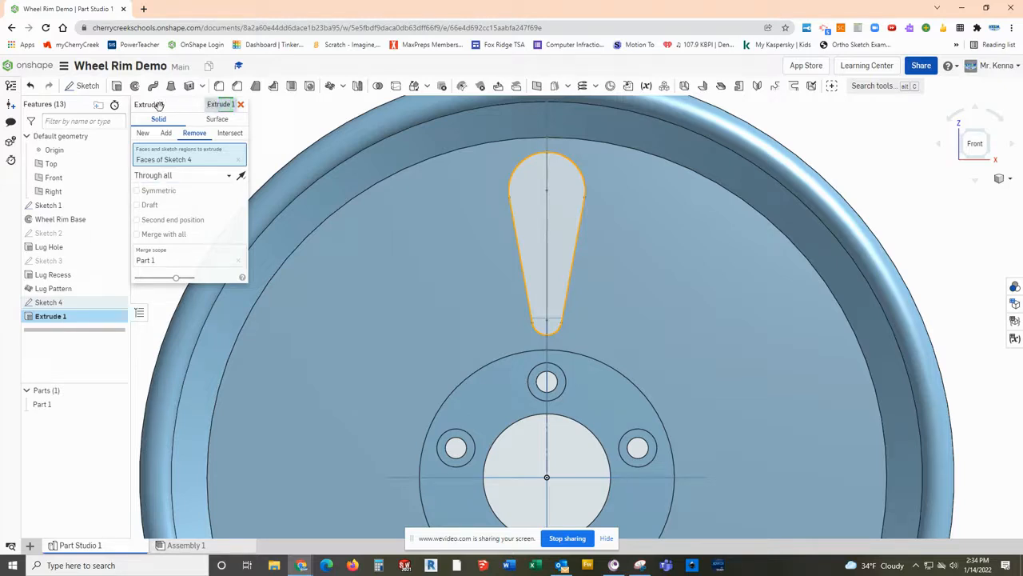
{"action": "left_click", "coordinate": [214, 105]}
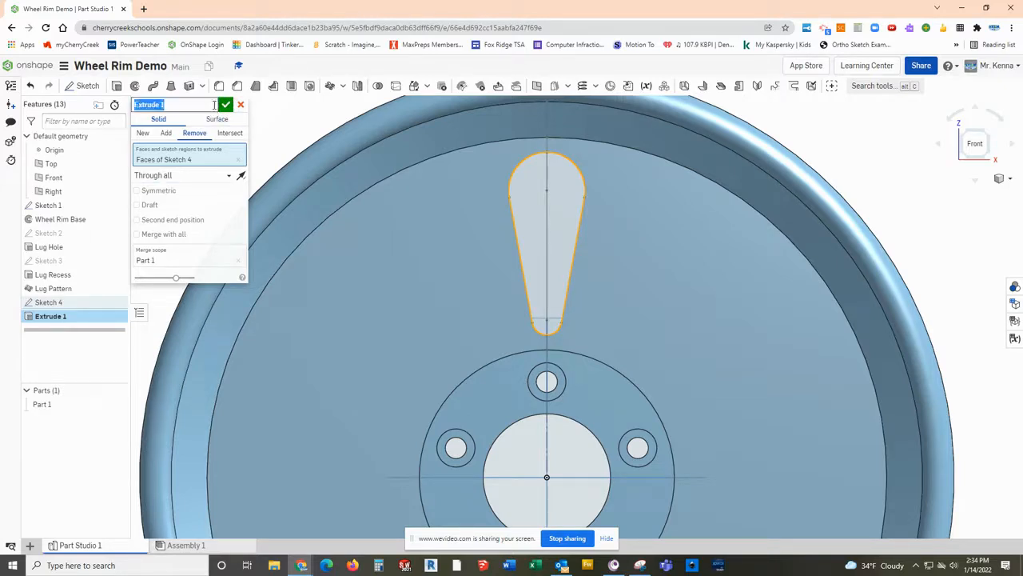
{"action": "type", "text": "Spoke Hole"}
{"action": "left_click", "coordinate": [221, 108]}
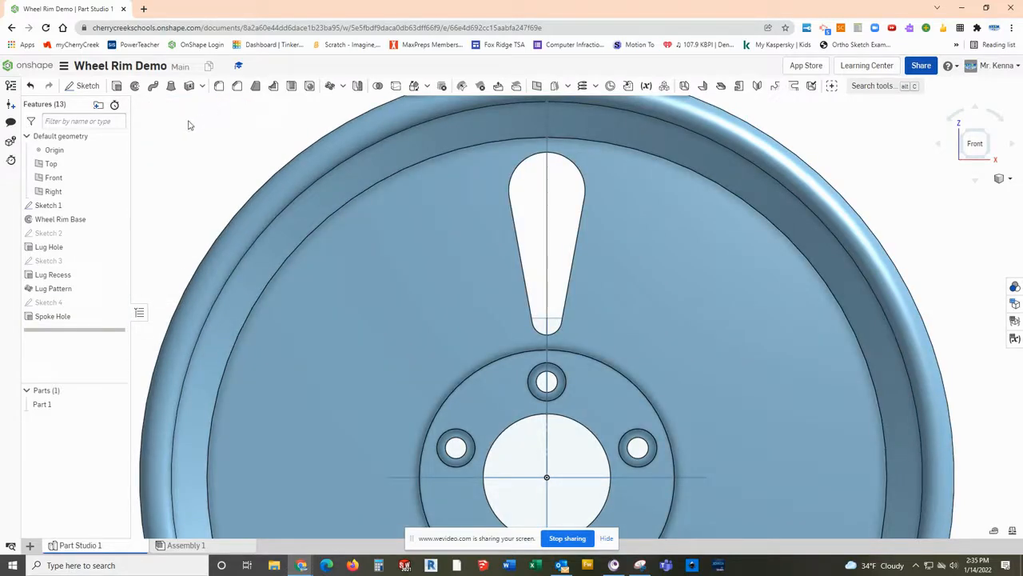
Add a 5 mm equal-distance chamfer named Spoke Chamfer around the front edge of the spoke hole.
{"action": "left_click", "coordinate": [238, 88]}
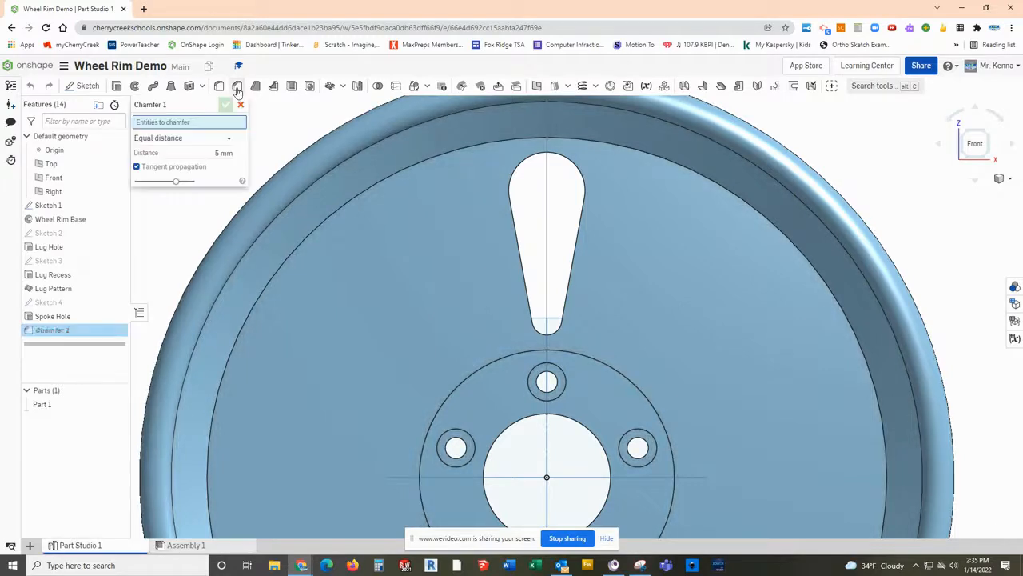
{"action": "left_click", "coordinate": [192, 105]}
{"action": "left_click", "coordinate": [191, 104]}
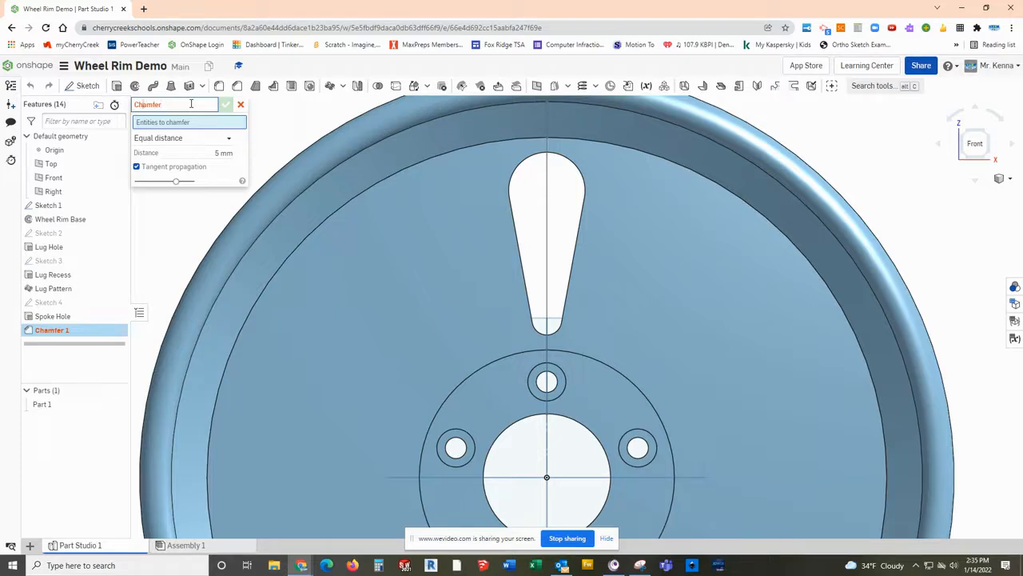
{"action": "type", "text": "Spoke"}
{"action": "key", "text": "Return"}
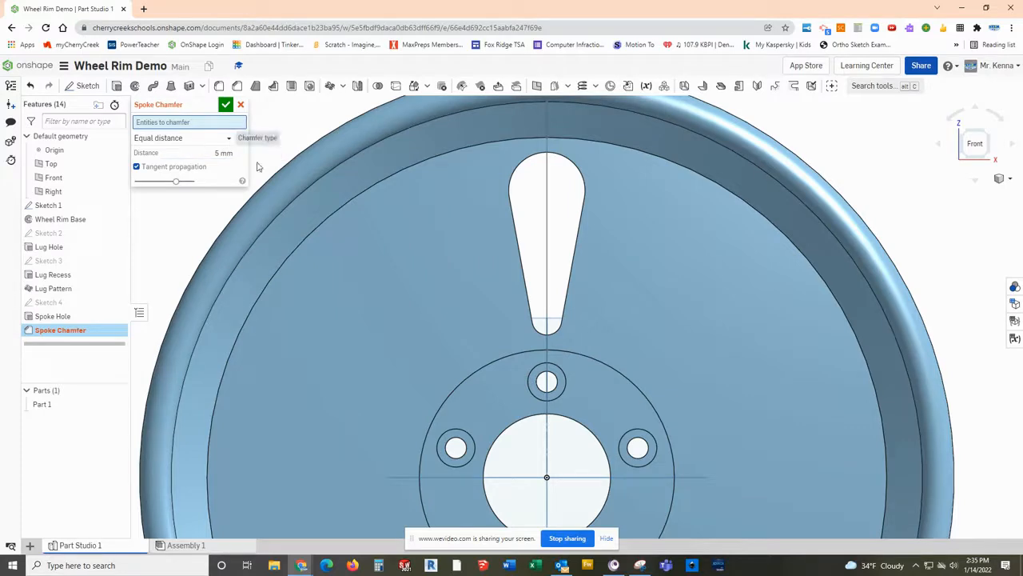
{"action": "left_click", "coordinate": [517, 242]}
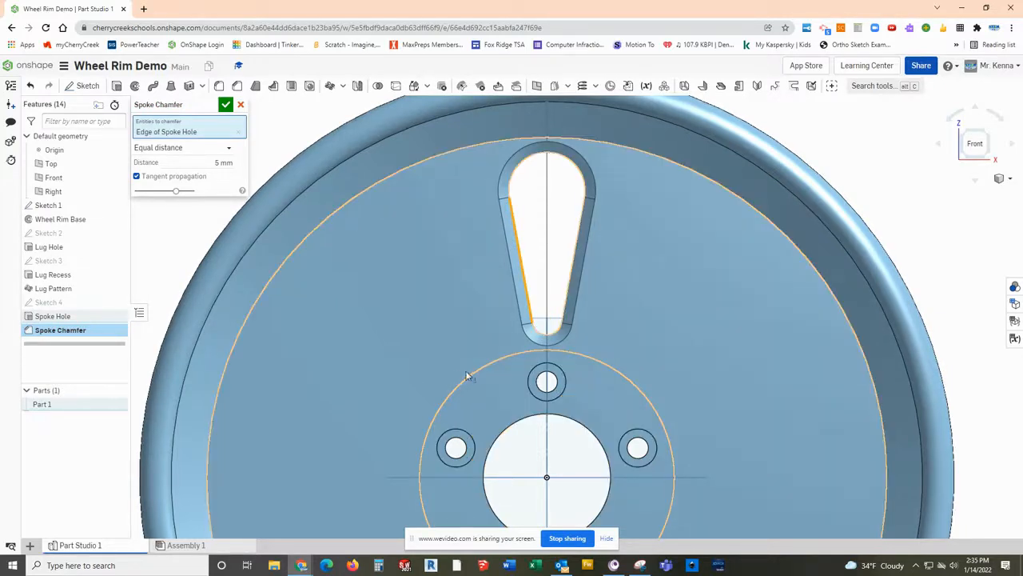
{"action": "left_click", "coordinate": [228, 105]}
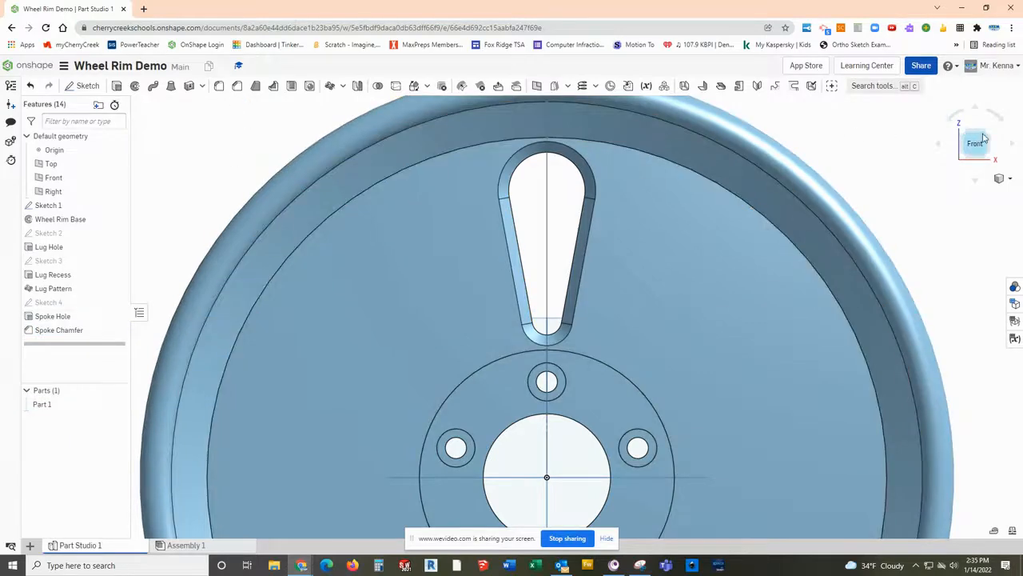
Create a circular feature pattern of Spoke Hole and Spoke Chamfer about the wheel's central axis line from Sketch 1.
{"action": "left_click", "coordinate": [983, 138]}
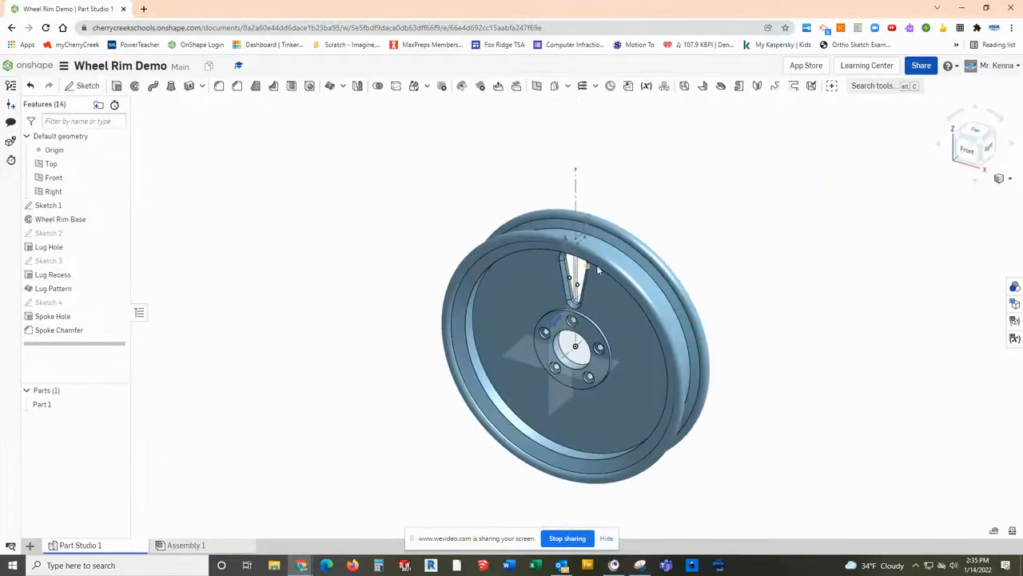
{"action": "scroll", "coordinate": [598, 270], "scroll_direction": "up", "scroll_amount": 5}
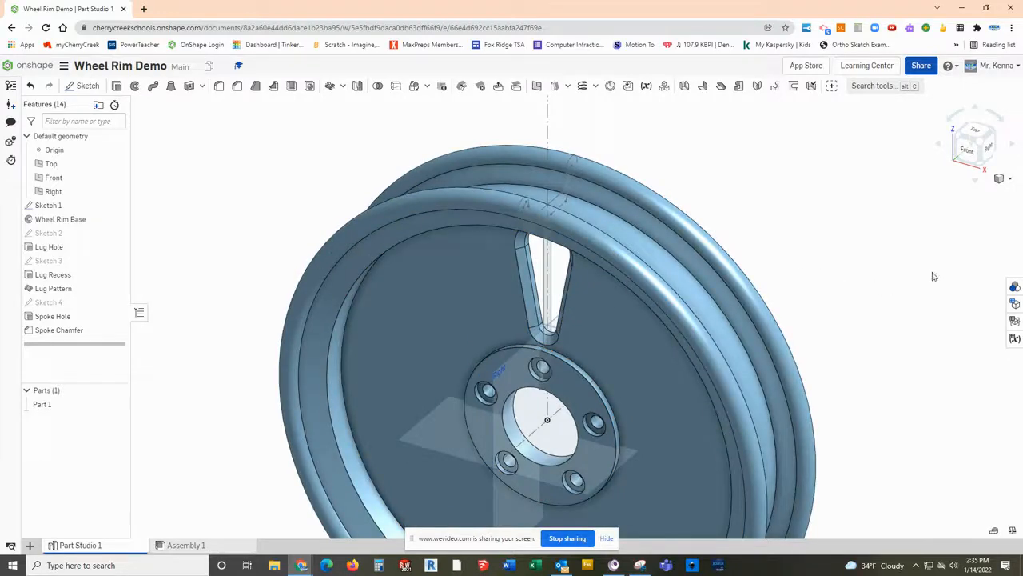
{"action": "key", "text": "f"}
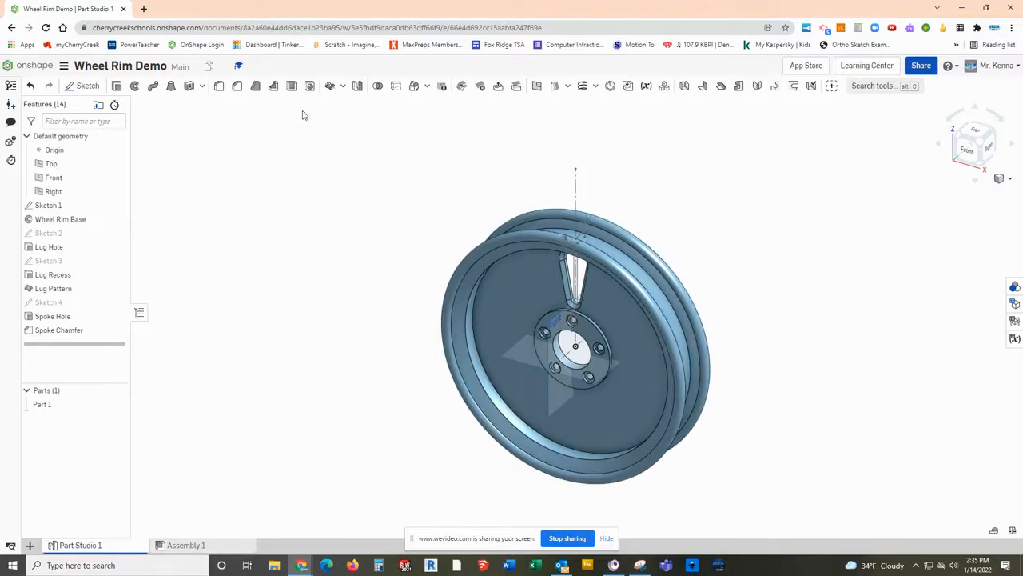
{"action": "left_click", "coordinate": [330, 86]}
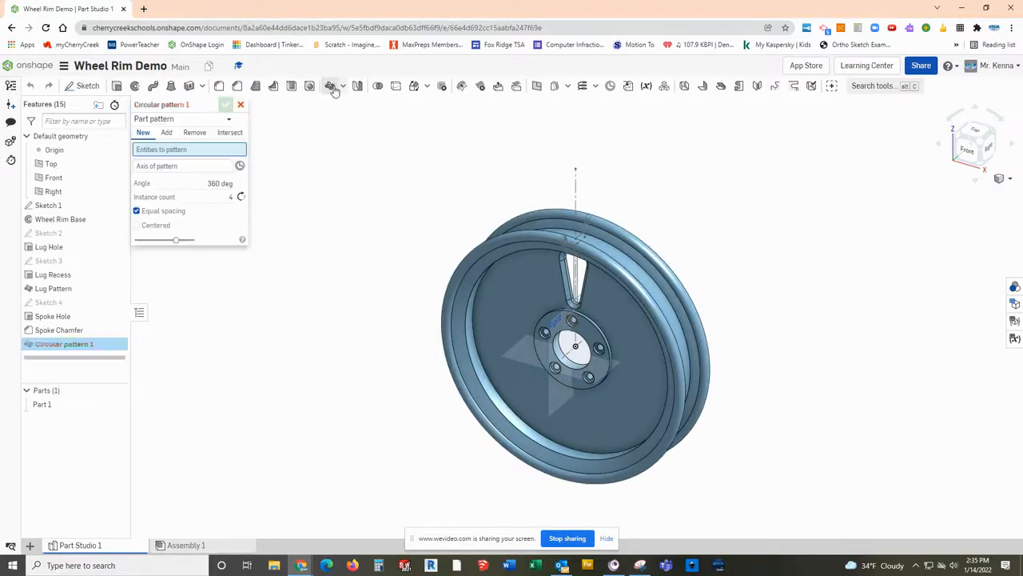
{"action": "left_click", "coordinate": [186, 120]}
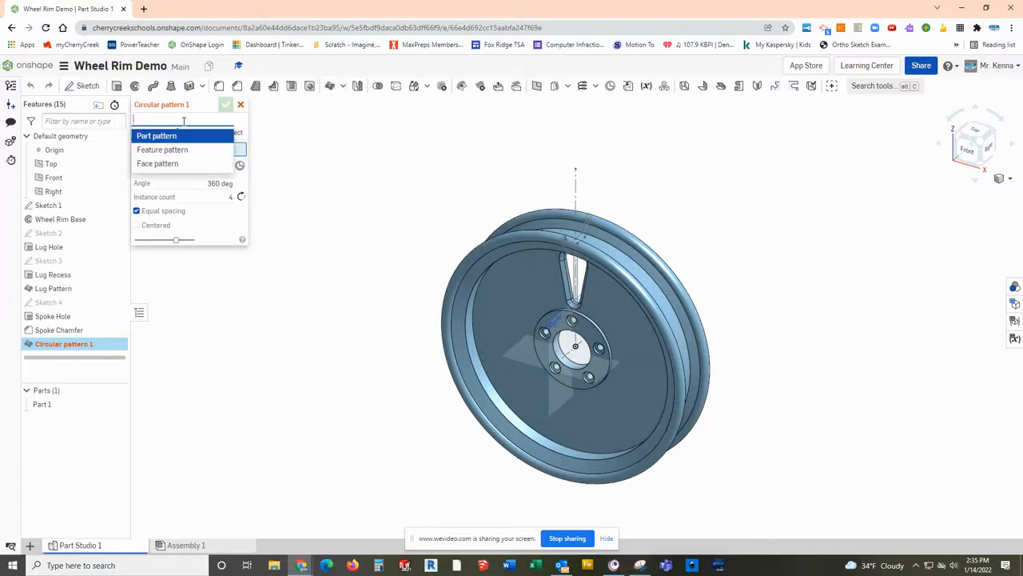
{"action": "left_click", "coordinate": [176, 152]}
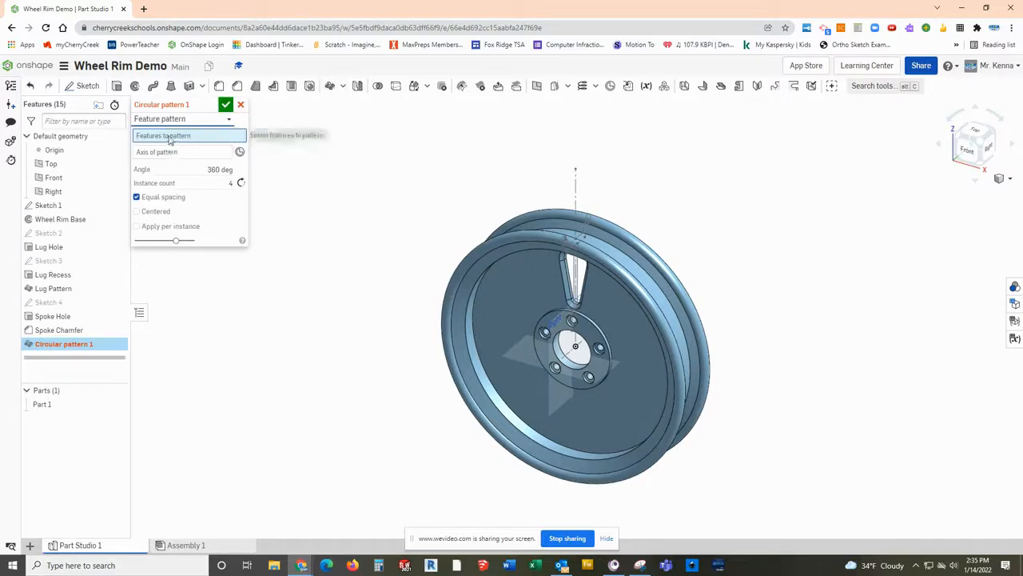
{"action": "left_click", "coordinate": [68, 317]}
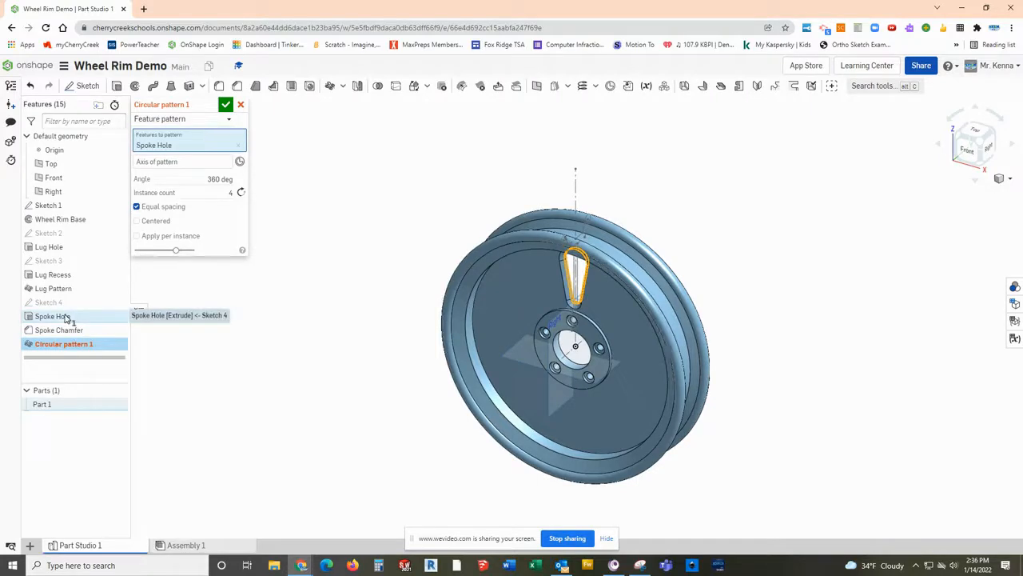
{"action": "left_click", "coordinate": [65, 333]}
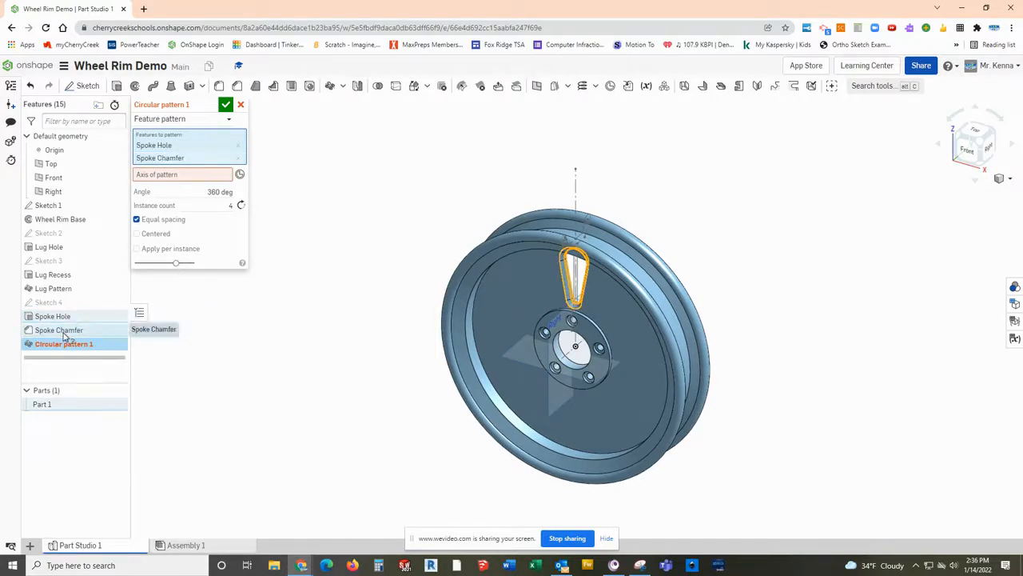
{"action": "left_click", "coordinate": [160, 174]}
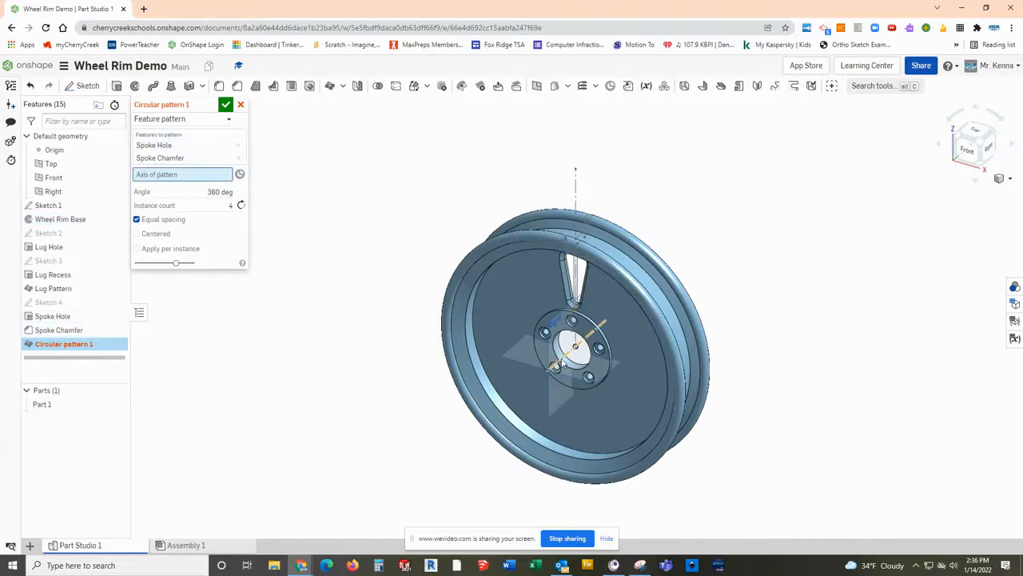
{"action": "left_click", "coordinate": [562, 364]}
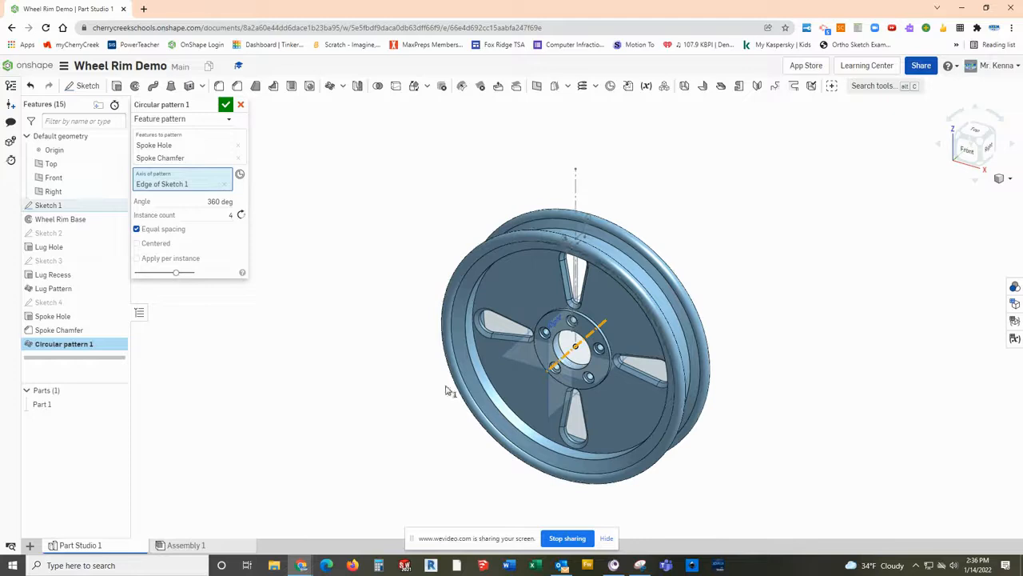
Set the circular pattern to 10 instances, name it Spoke Pattern and accept it.
{"action": "left_click", "coordinate": [230, 214]}
{"action": "type", "text": "10"}
{"action": "key", "text": "Return"}
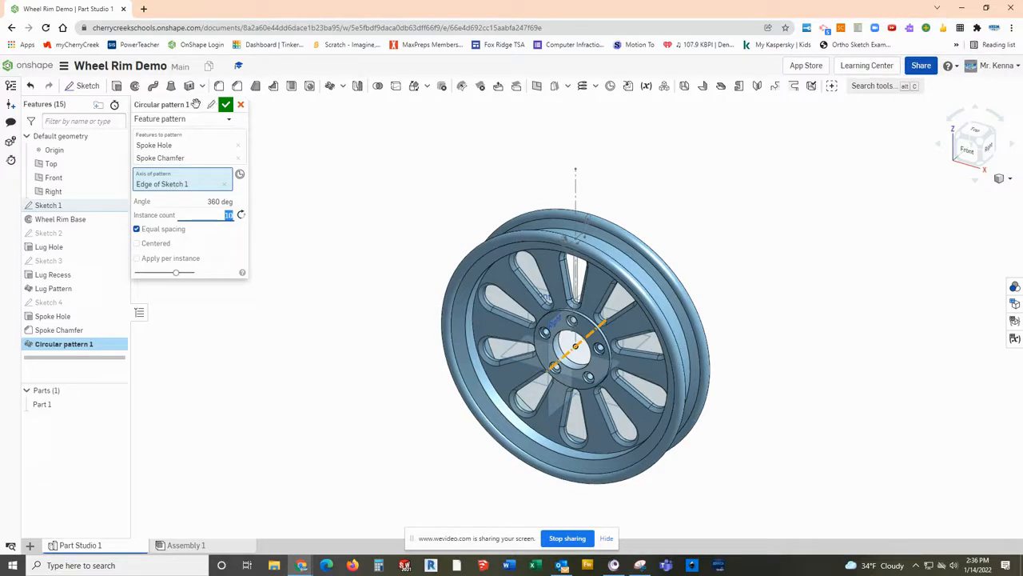
{"action": "left_click", "coordinate": [209, 104]}
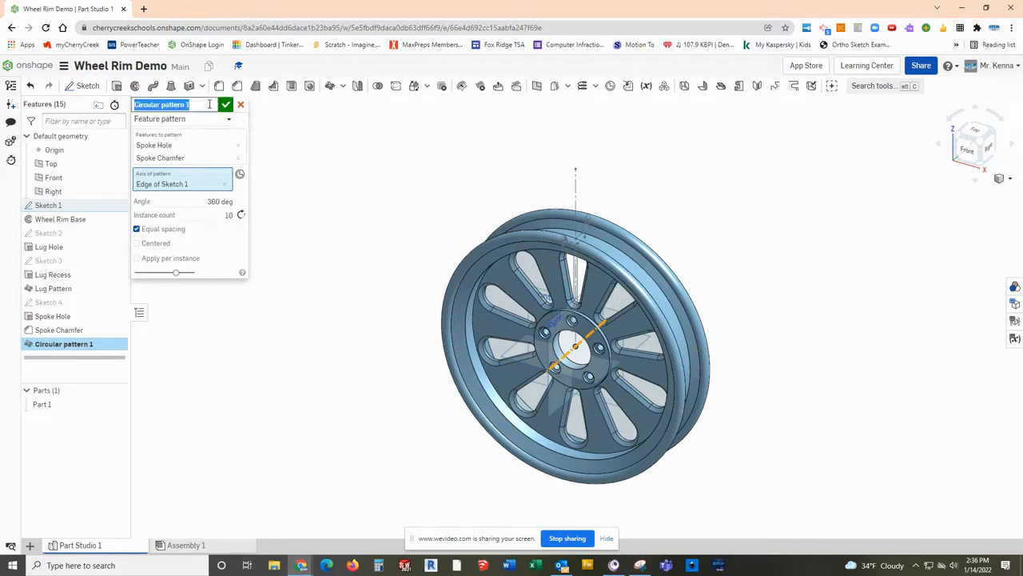
{"action": "type", "text": "Spoke Patt"}
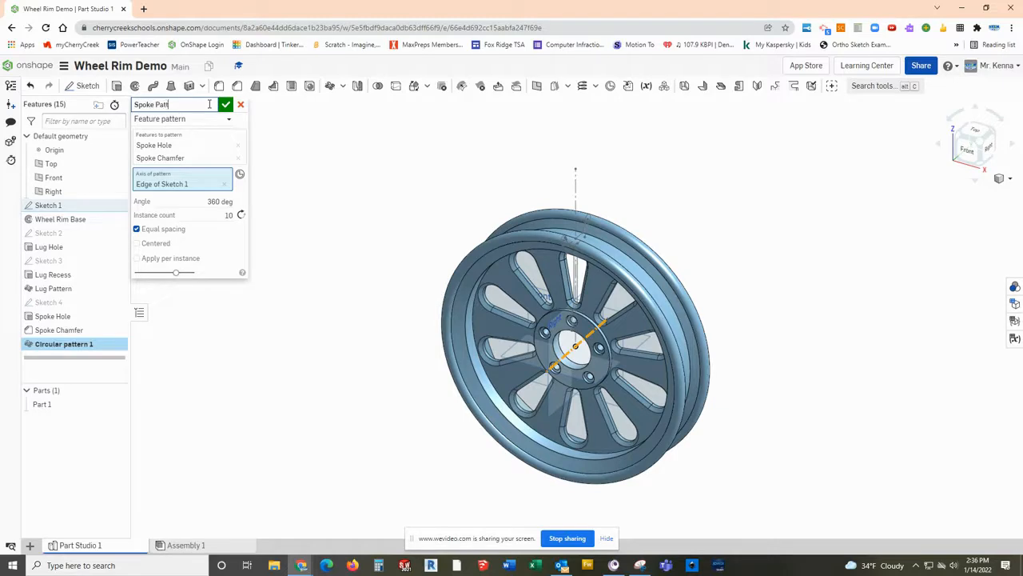
{"action": "type", "text": "ern"}
{"action": "left_click", "coordinate": [226, 105]}
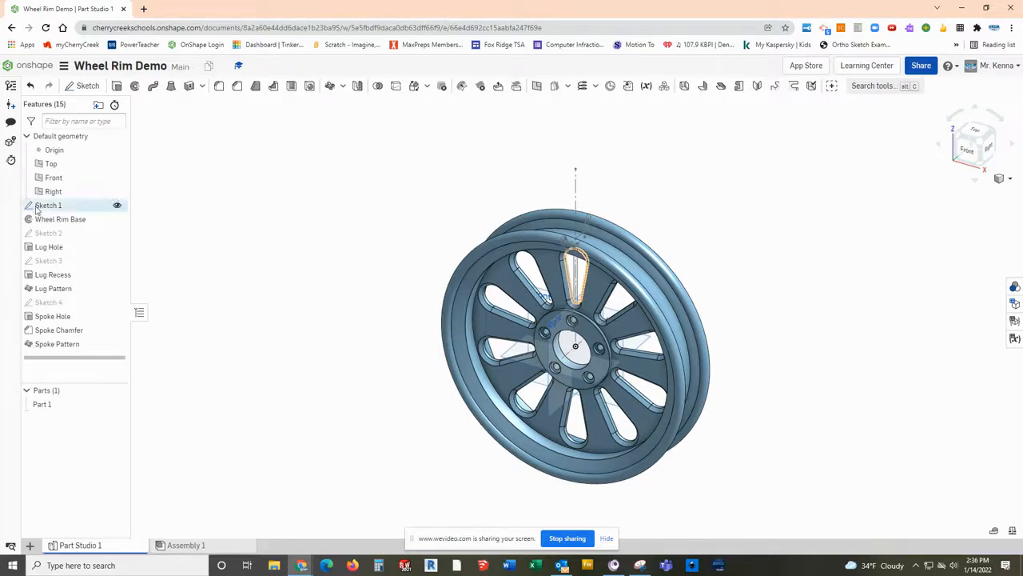
Hide Sketch 1 and the Top, Front and Right default planes.
{"action": "left_click", "coordinate": [117, 205]}
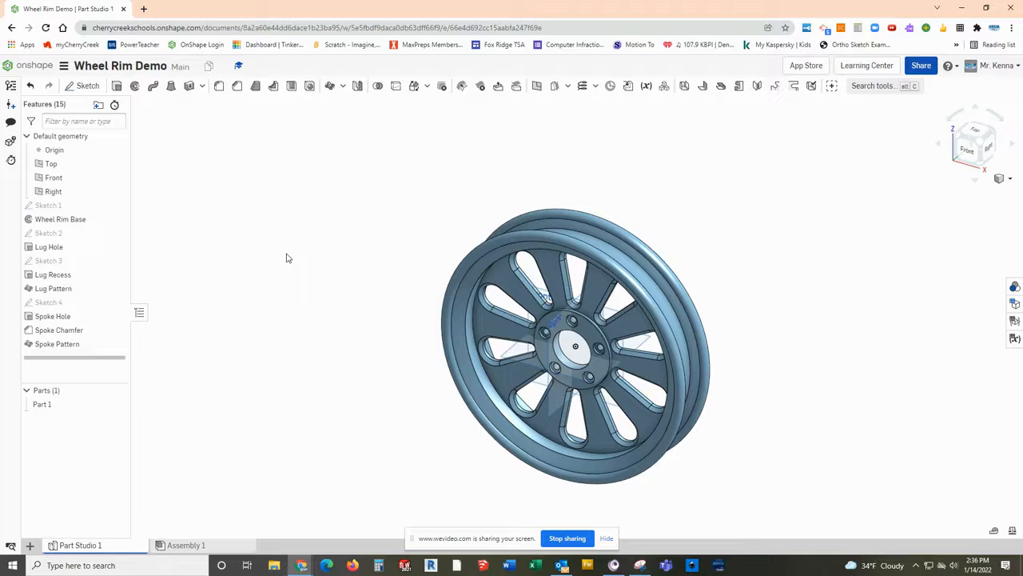
{"action": "left_click", "coordinate": [116, 164]}
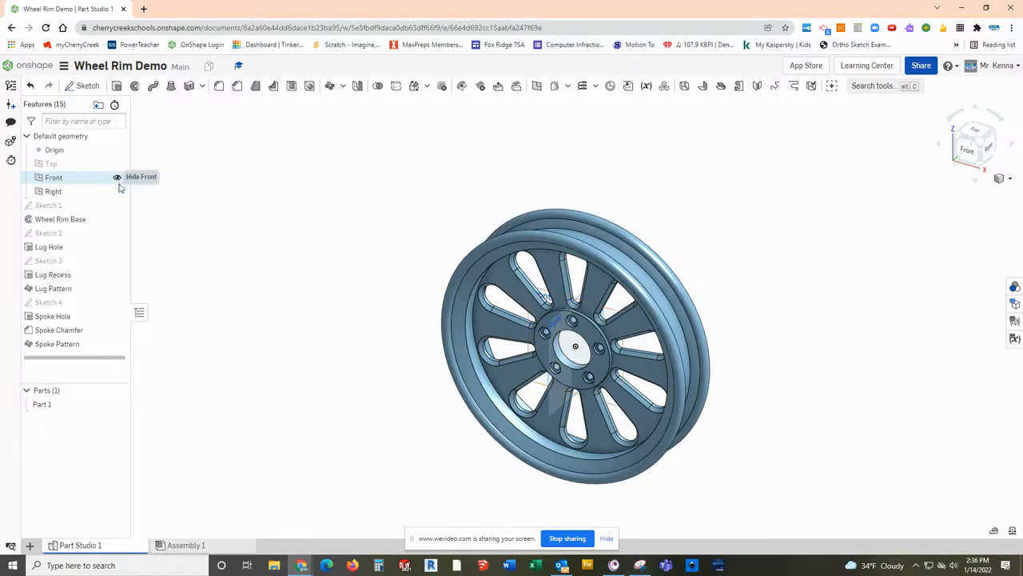
{"action": "left_click", "coordinate": [117, 177]}
{"action": "left_click", "coordinate": [117, 191]}
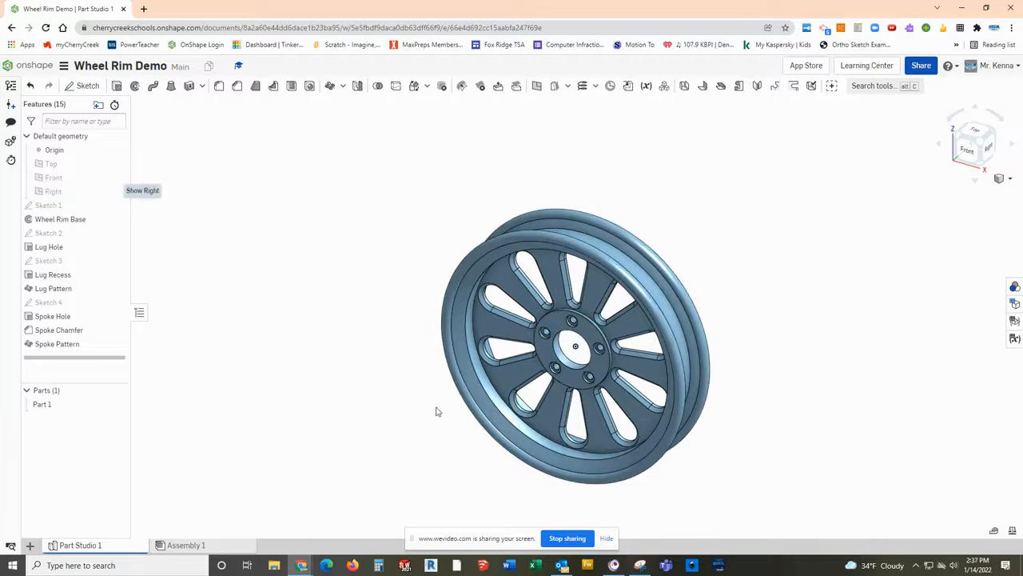
Fillet the outer cylindrical face between the two rim flanges with a 5 mm radius and name the feature Fillet 5MM.
{"action": "scroll", "coordinate": [526, 299], "scroll_direction": "up", "scroll_amount": 5}
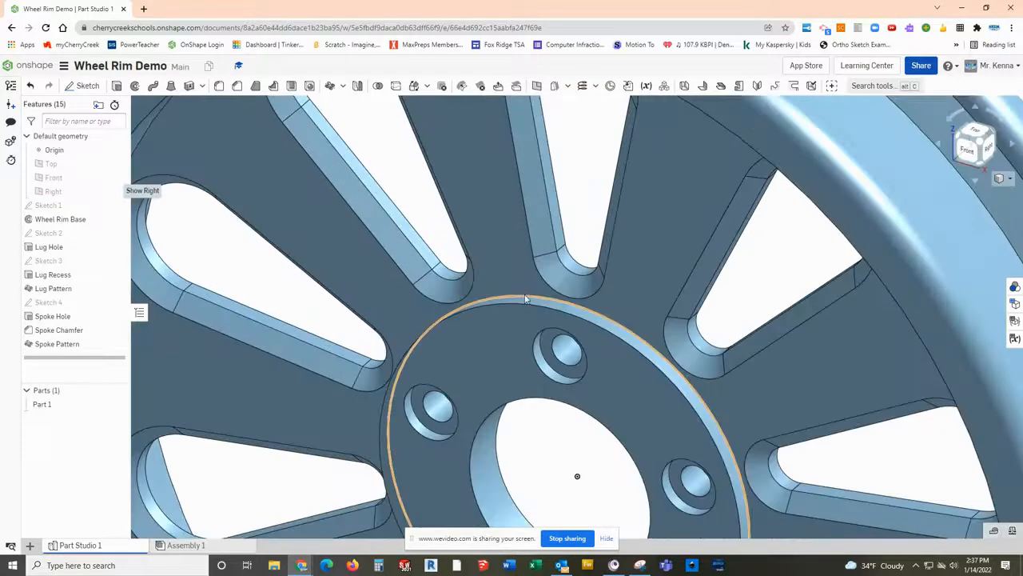
{"action": "scroll", "coordinate": [525, 299], "scroll_direction": "down", "scroll_amount": 5}
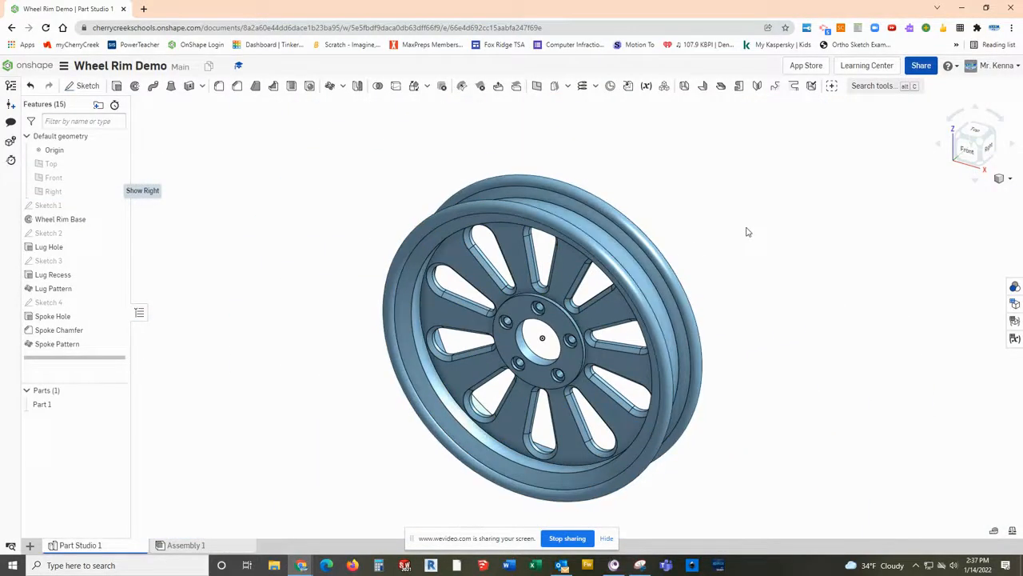
{"action": "left_click", "coordinate": [220, 87]}
{"action": "left_click", "coordinate": [221, 195]}
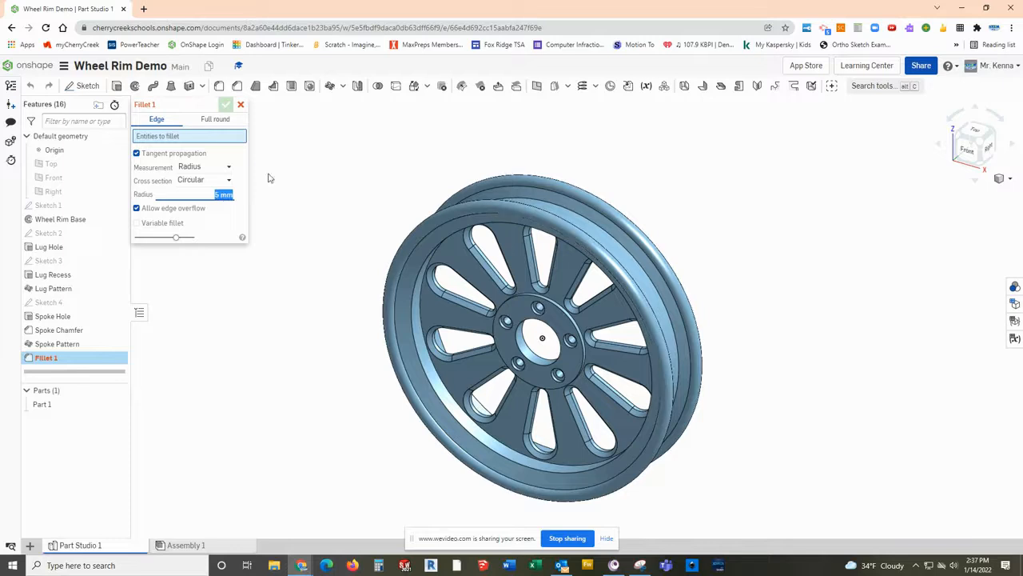
{"action": "right_click_drag", "start_coordinate": [486, 151], "coordinate": [453, 166]}
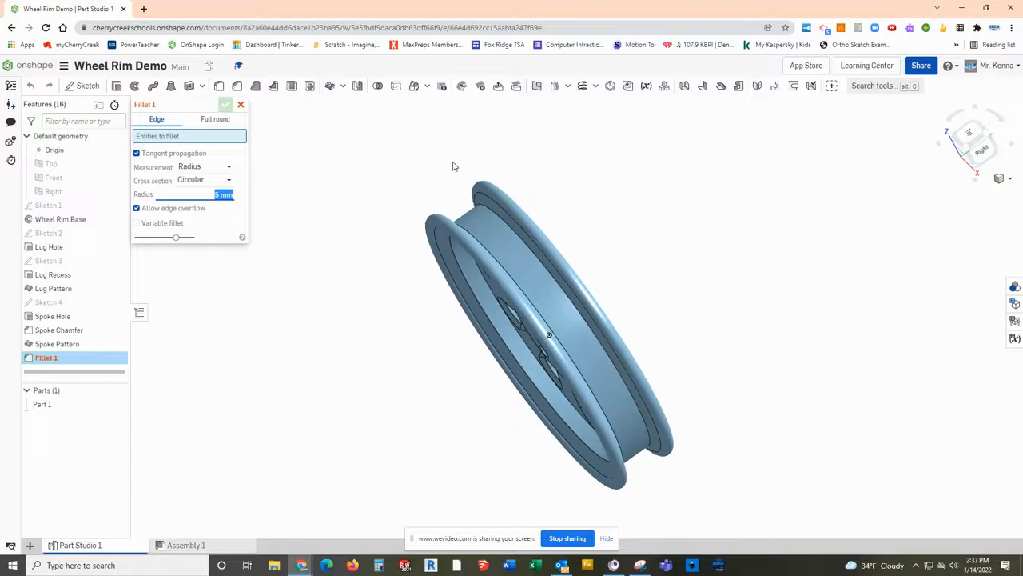
{"action": "left_click", "coordinate": [503, 239]}
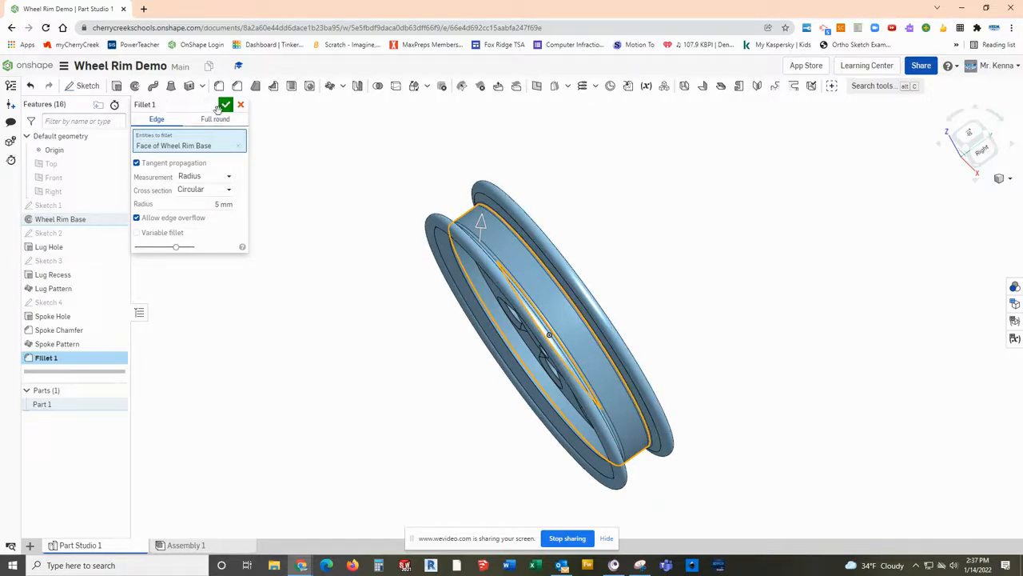
{"action": "left_click", "coordinate": [198, 106]}
{"action": "left_click", "coordinate": [169, 106]}
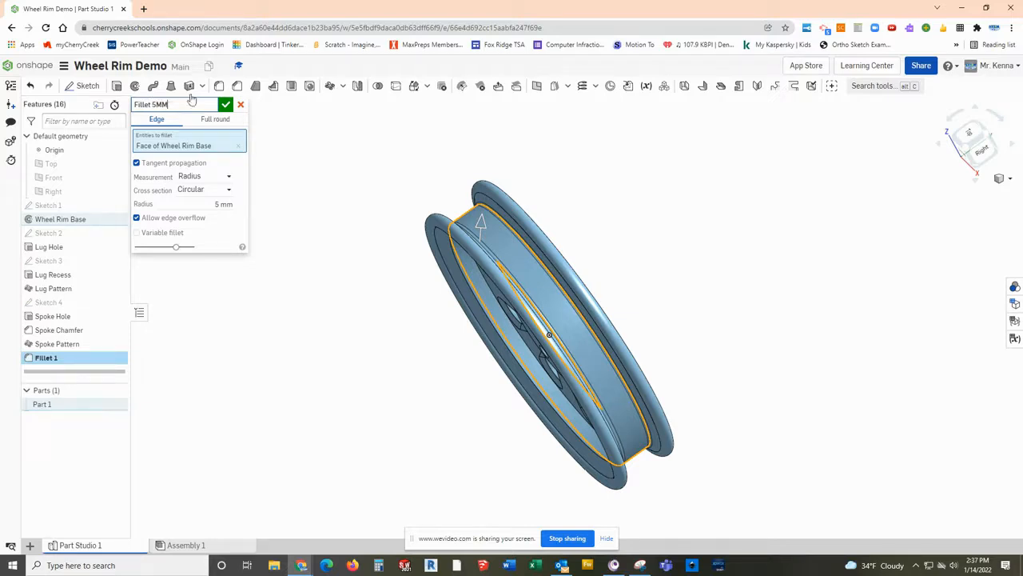
{"action": "left_click", "coordinate": [226, 108]}
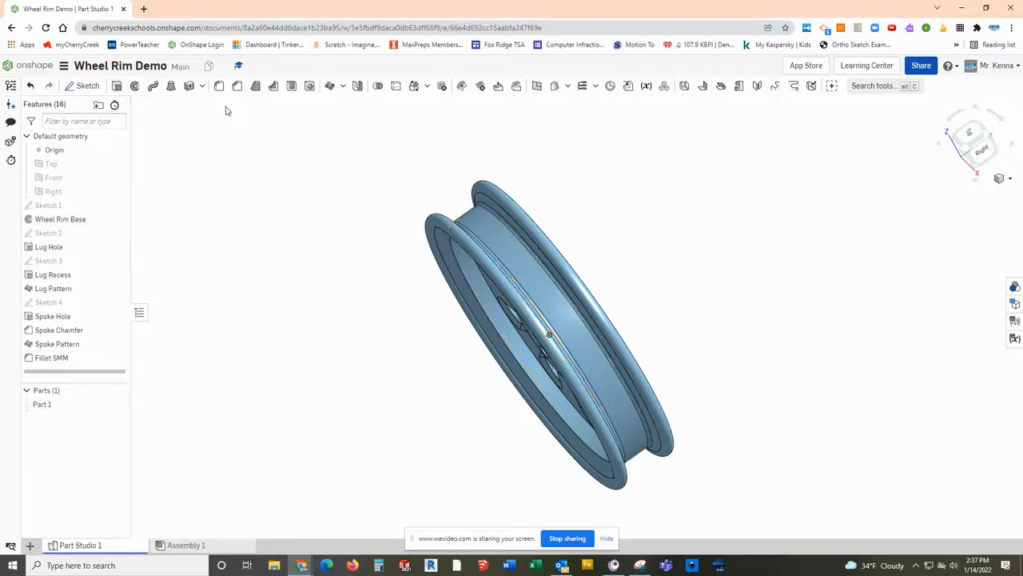
Start a 2 mm fillet on the raised hub's front and base outer edges and both edges of the centre bore.
{"action": "right_click_drag", "start_coordinate": [409, 265], "coordinate": [421, 231]}
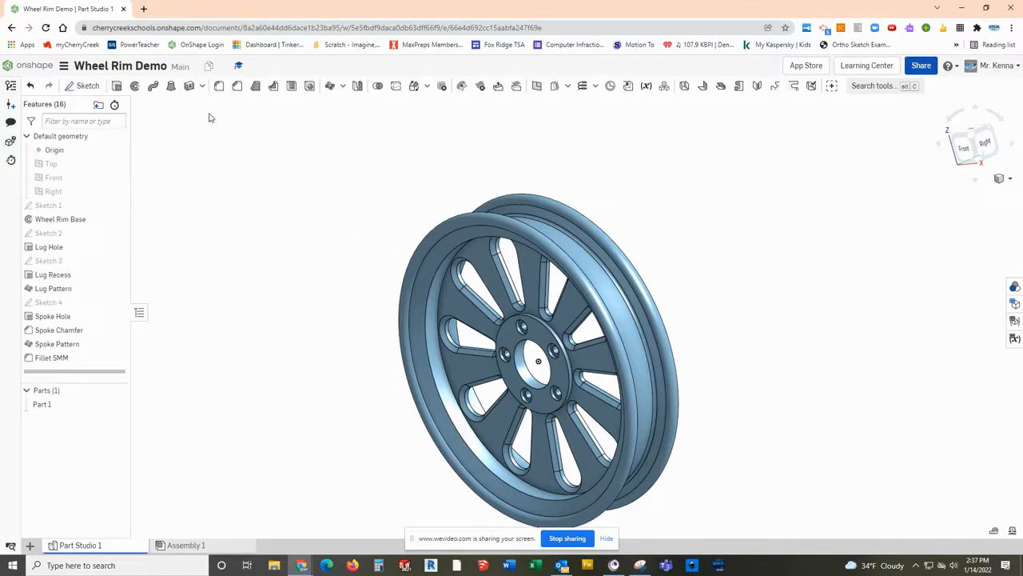
{"action": "left_click", "coordinate": [218, 86]}
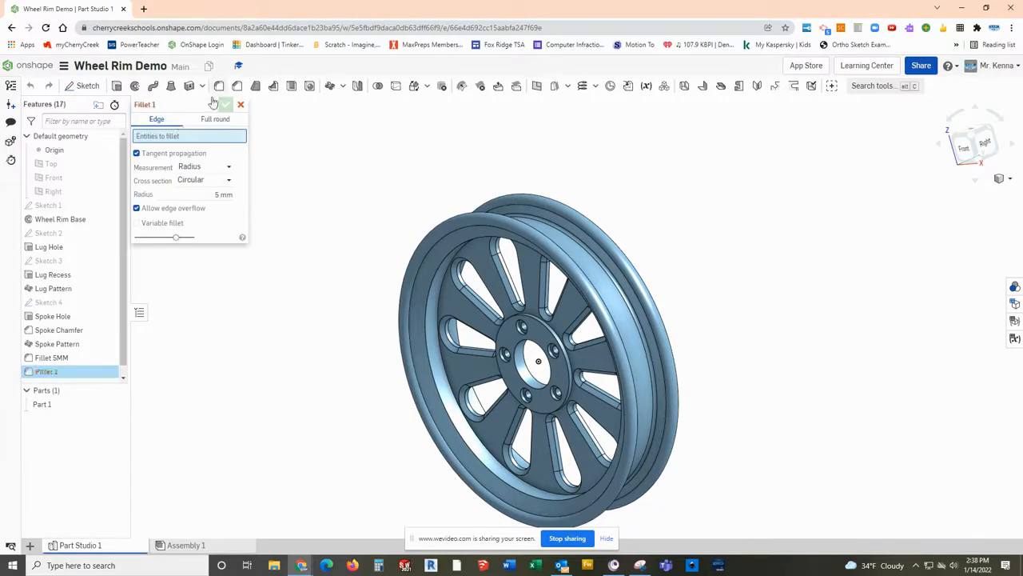
{"action": "left_click", "coordinate": [222, 194]}
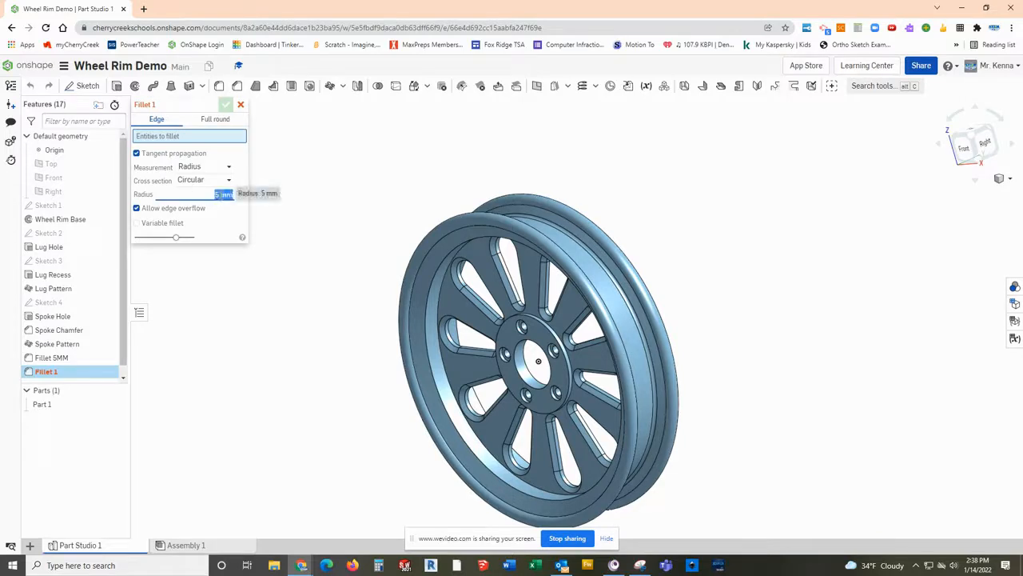
{"action": "type", "text": "2"}
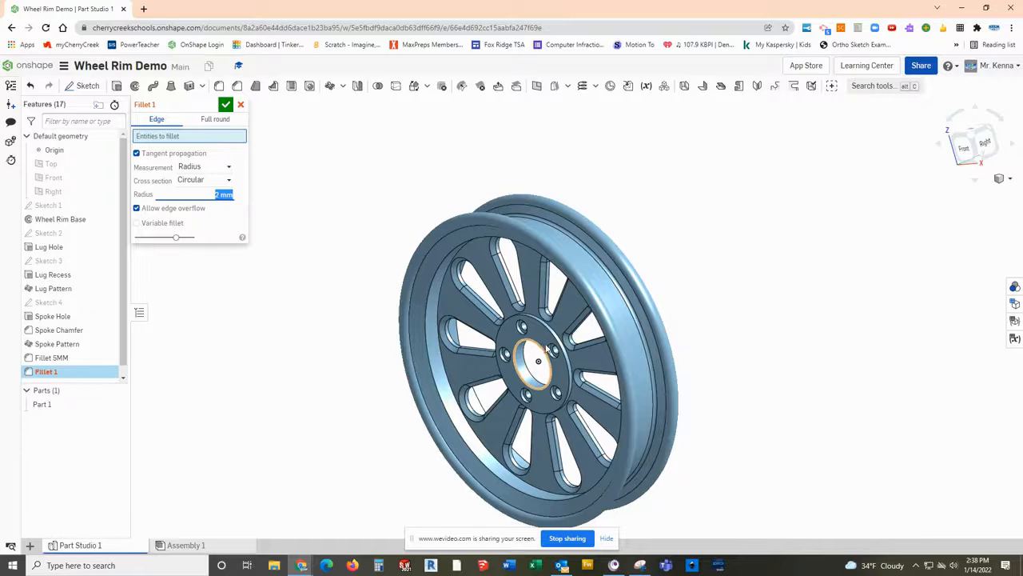
{"action": "scroll", "coordinate": [546, 349], "scroll_direction": "up", "scroll_amount": 10}
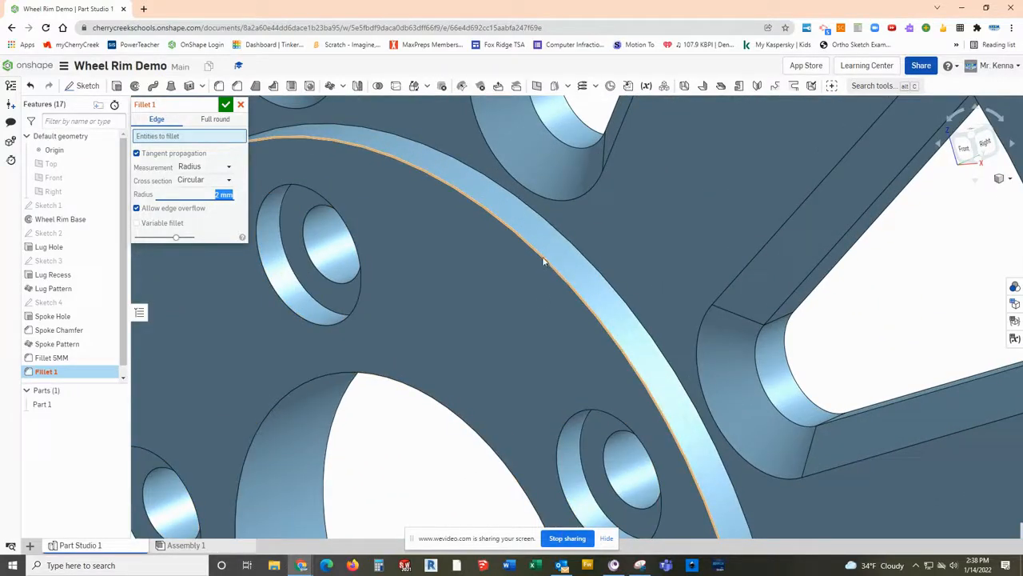
{"action": "left_click", "coordinate": [542, 261]}
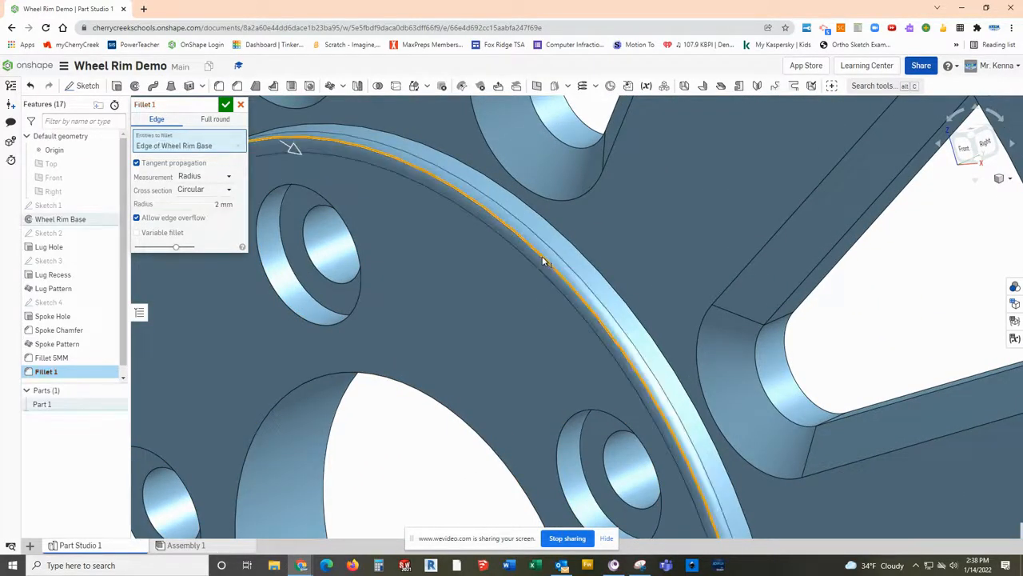
{"action": "left_click", "coordinate": [577, 251]}
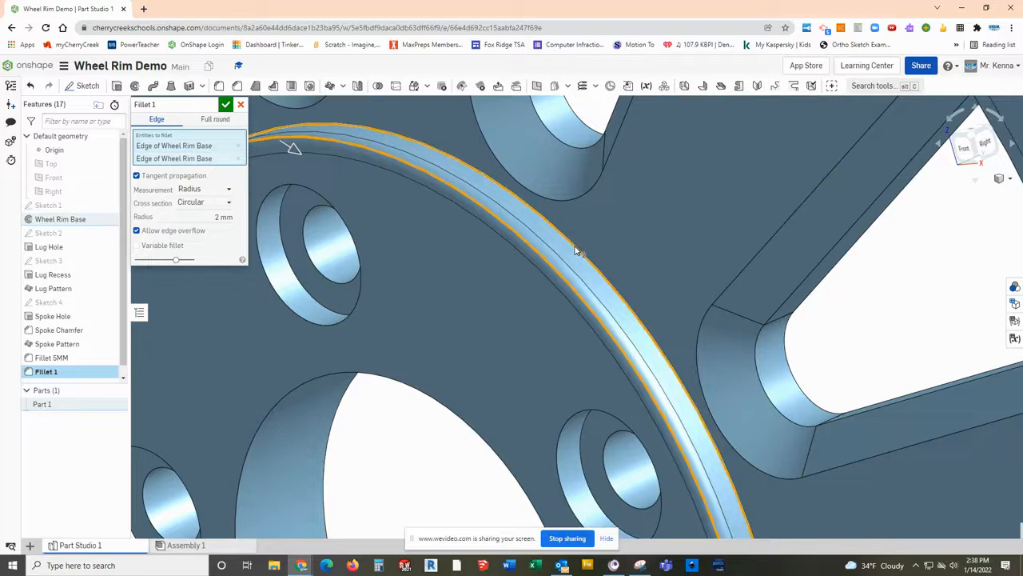
{"action": "left_click", "coordinate": [260, 428]}
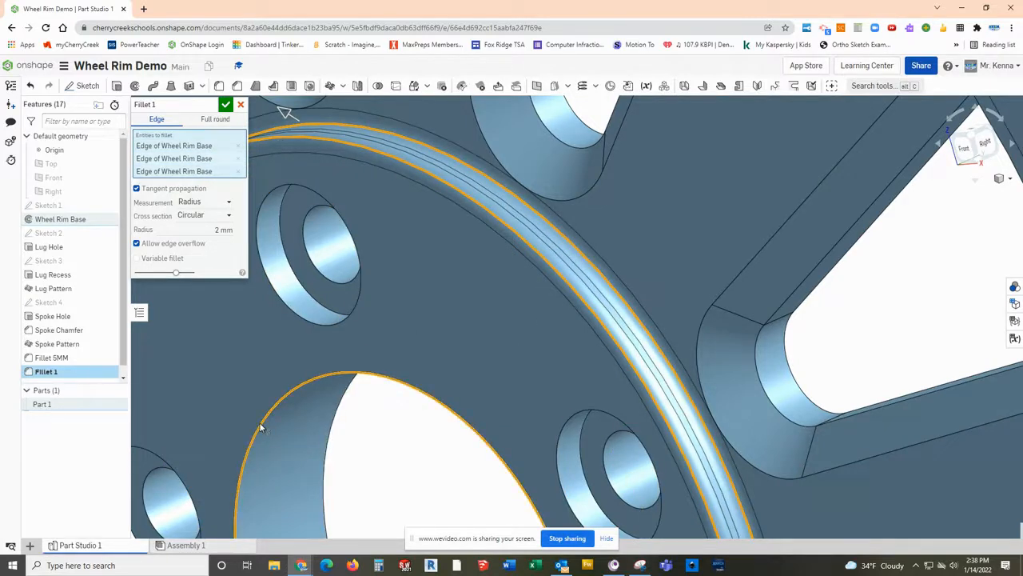
{"action": "left_click", "coordinate": [328, 453]}
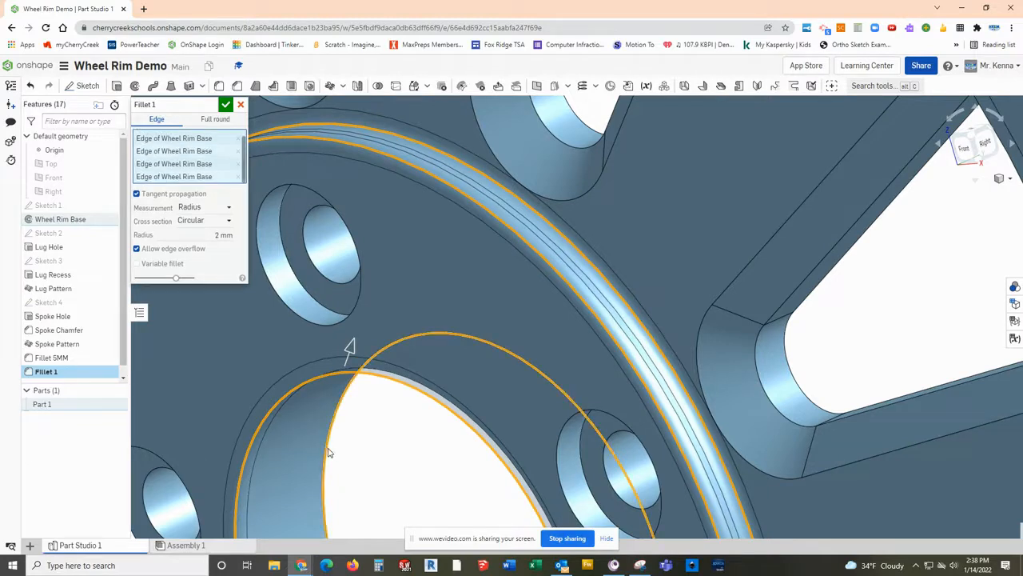
Add the outer circular edges where the spoke disc meets the rim barrel, front and back, to the 2 mm fillet.
{"action": "scroll", "coordinate": [357, 460], "scroll_direction": "down", "scroll_amount": 6}
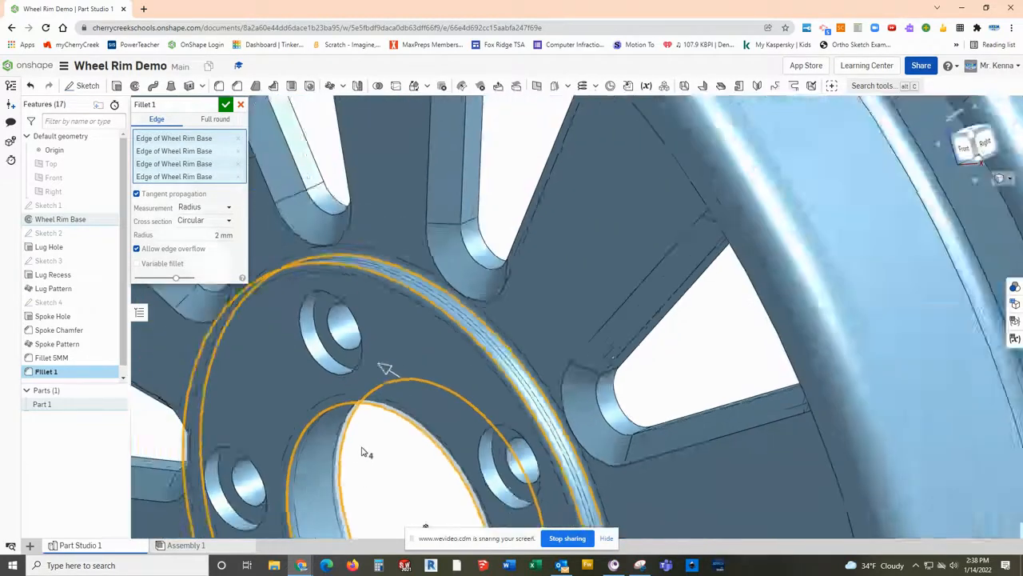
{"action": "scroll", "coordinate": [361, 452], "scroll_direction": "down", "scroll_amount": 3}
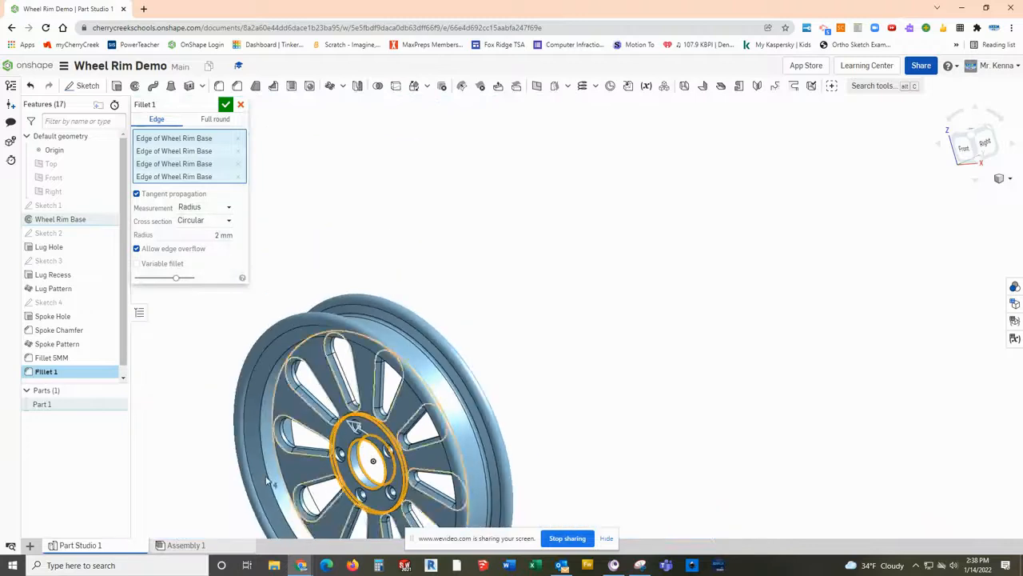
{"action": "scroll", "coordinate": [272, 452], "scroll_direction": "up", "scroll_amount": 10}
{"action": "scroll", "coordinate": [273, 452], "scroll_direction": "up", "scroll_amount": 5}
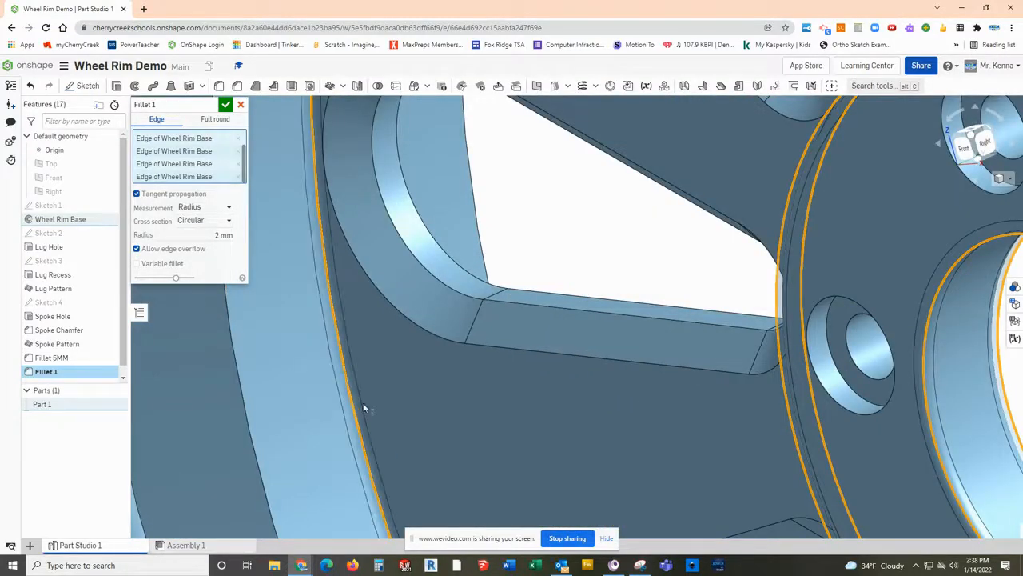
{"action": "scroll", "coordinate": [364, 402], "scroll_direction": "up", "scroll_amount": 3}
{"action": "scroll", "coordinate": [366, 406], "scroll_direction": "down", "scroll_amount": 5}
{"action": "scroll", "coordinate": [370, 413], "scroll_direction": "down", "scroll_amount": 10}
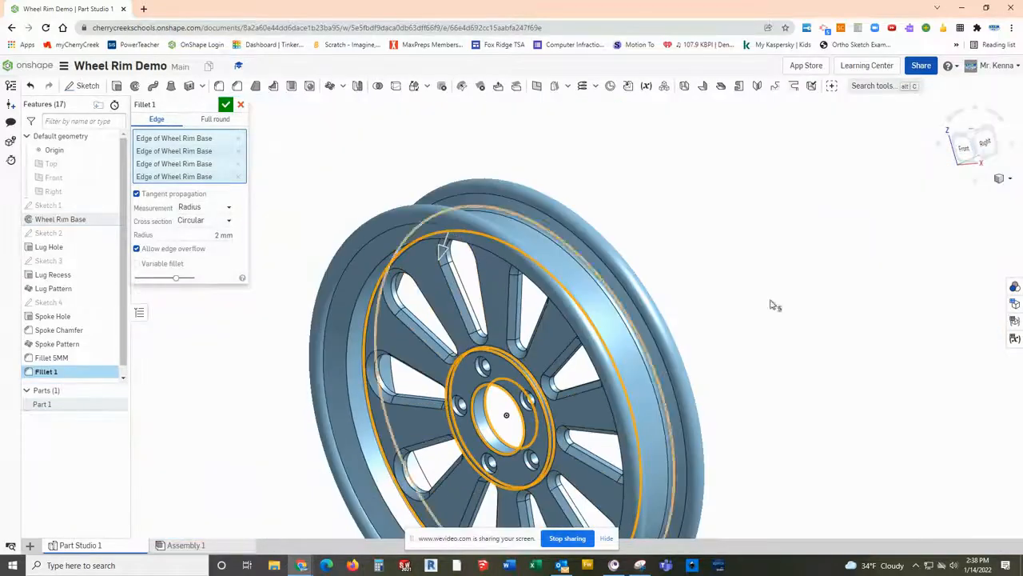
{"action": "key", "text": "Right"}
{"action": "key", "text": "Right"}
{"action": "key", "text": "Right"}
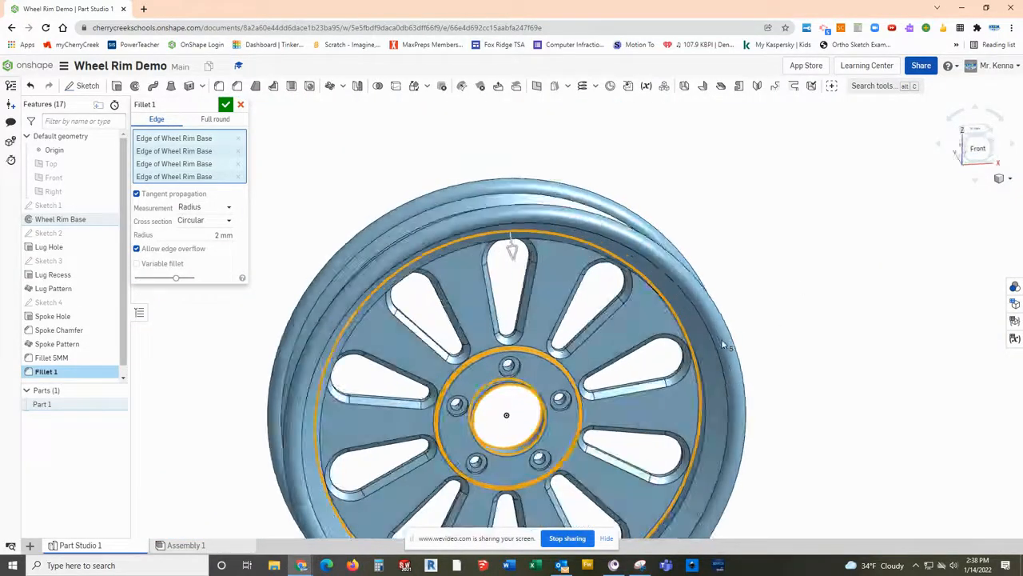
{"action": "key", "text": "Left"}
{"action": "key", "text": "Left"}
{"action": "key", "text": "Left"}
{"action": "key", "text": "Left"}
{"action": "key", "text": "Left"}
{"action": "key", "text": "Right"}
{"action": "key", "text": "Right"}
{"action": "key", "text": "Right"}
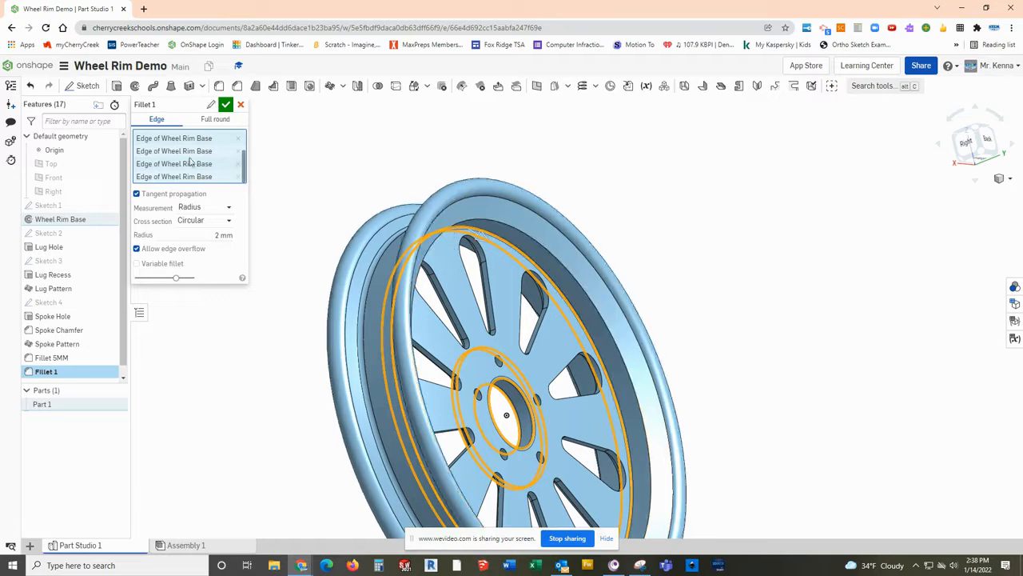
Name the fillet feature Fillet 2MM and accept it.
{"action": "left_click", "coordinate": [195, 104]}
{"action": "left_click", "coordinate": [195, 104]}
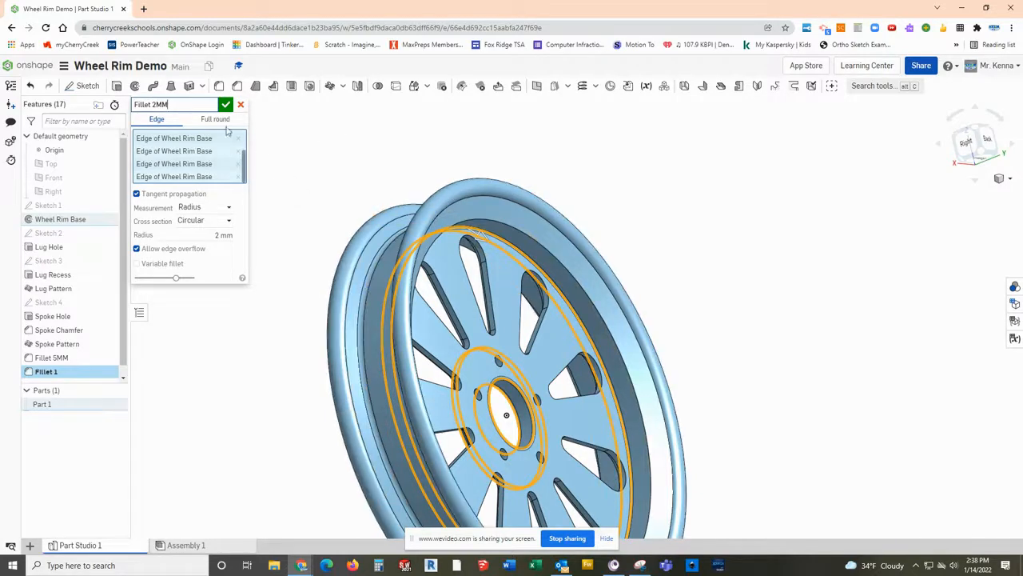
{"action": "left_click", "coordinate": [226, 106]}
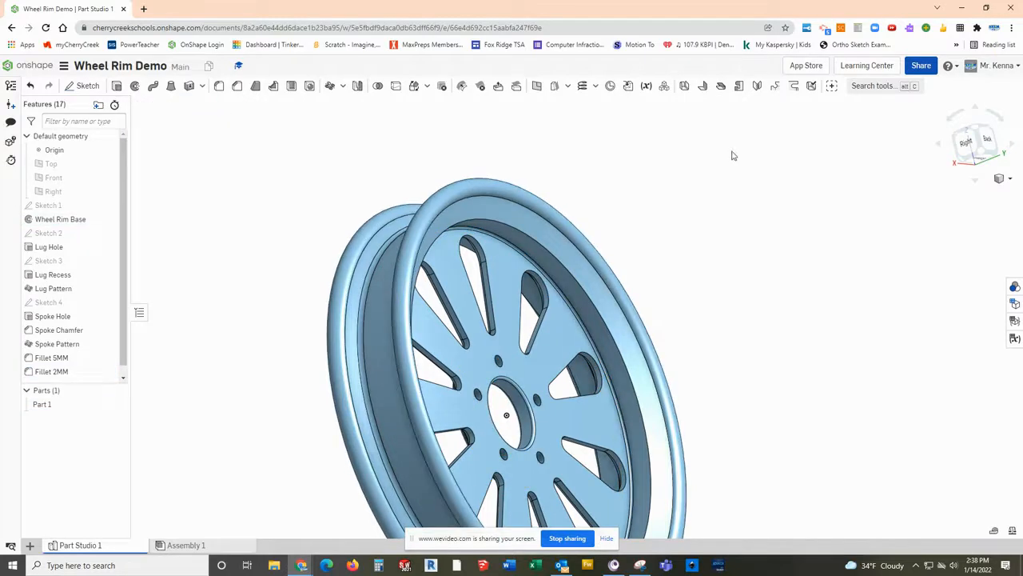
Fillet the inner circular edges where the barrel meets the flange on both sides of the rim with a 20 mm radius.
{"action": "left_click", "coordinate": [973, 130]}
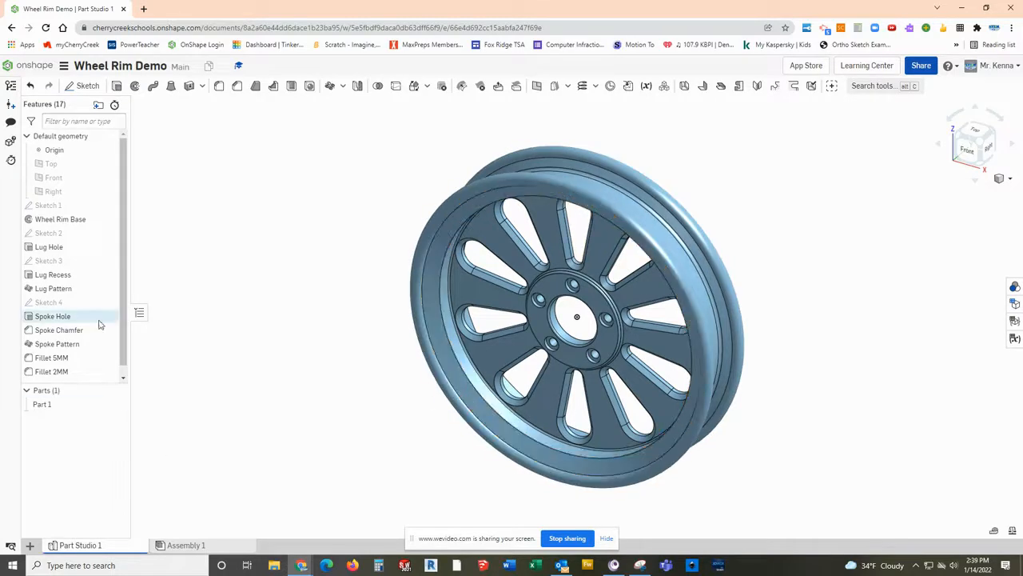
{"action": "left_click", "coordinate": [219, 85]}
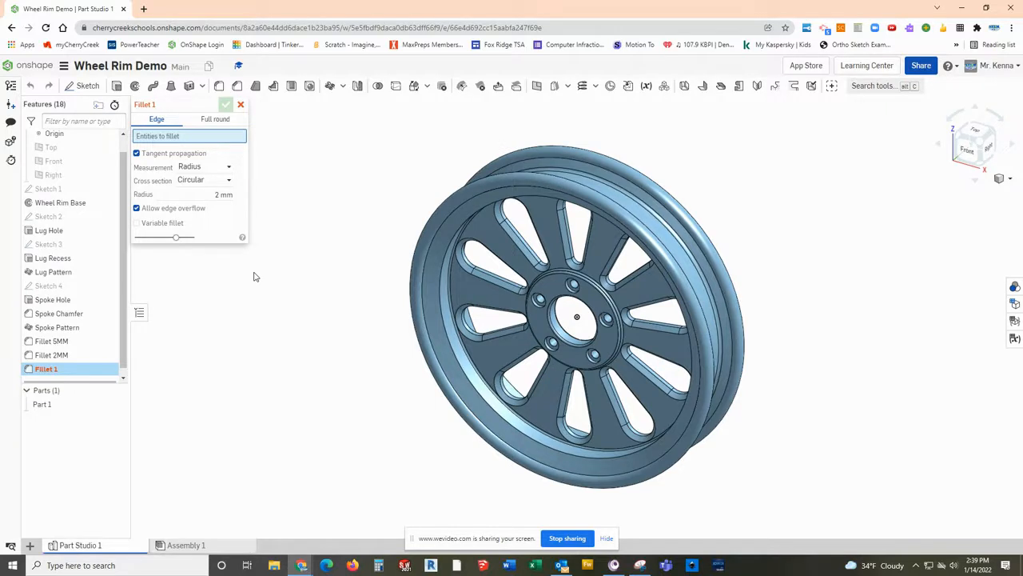
{"action": "left_click", "coordinate": [439, 320]}
{"action": "right_click_drag", "start_coordinate": [797, 283], "coordinate": [676, 293]}
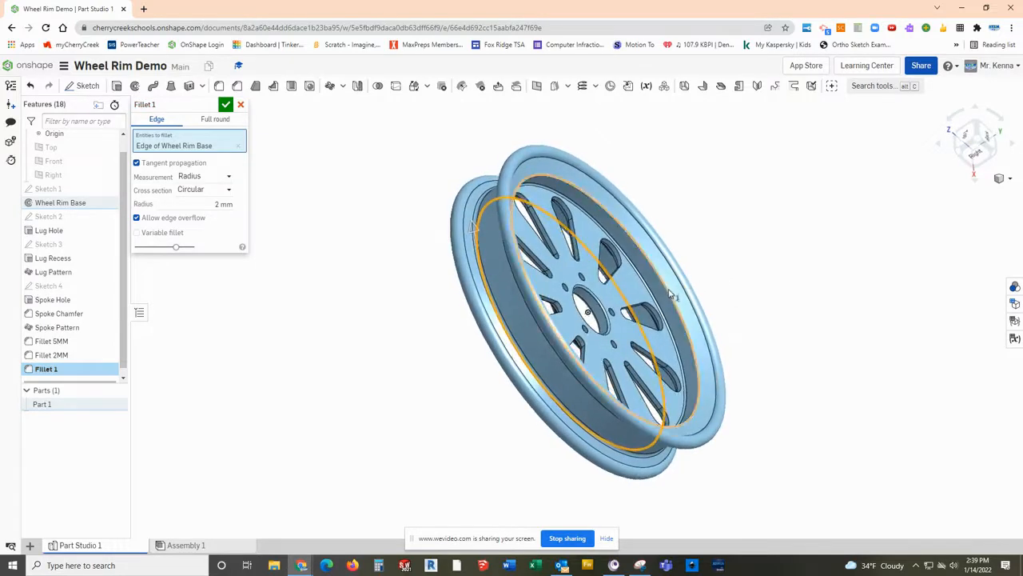
{"action": "left_click", "coordinate": [676, 295]}
{"action": "right_click_drag", "start_coordinate": [804, 315], "coordinate": [827, 272]}
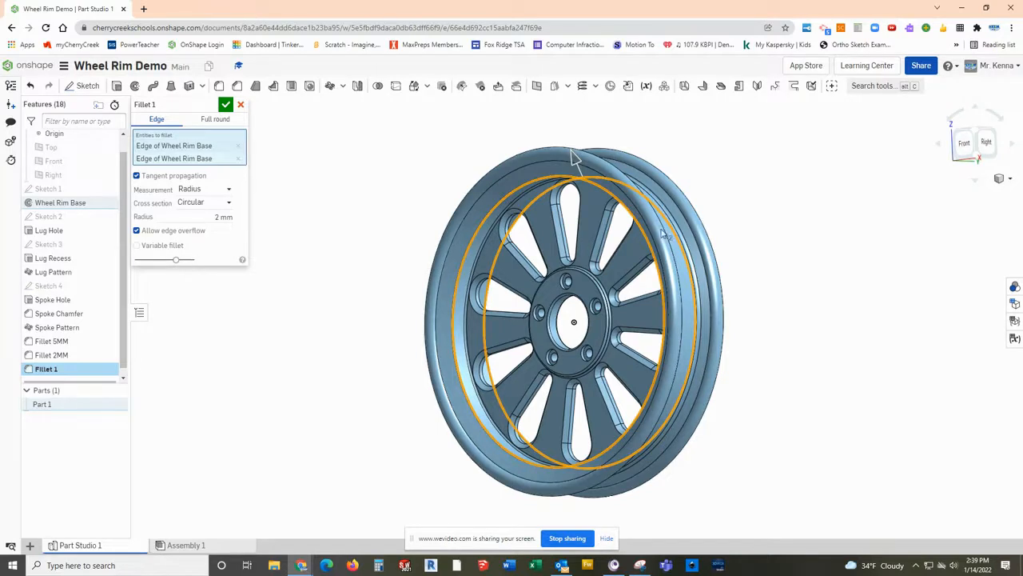
{"action": "left_click", "coordinate": [224, 217]}
{"action": "type", "text": "20"}
{"action": "key", "text": "Return"}
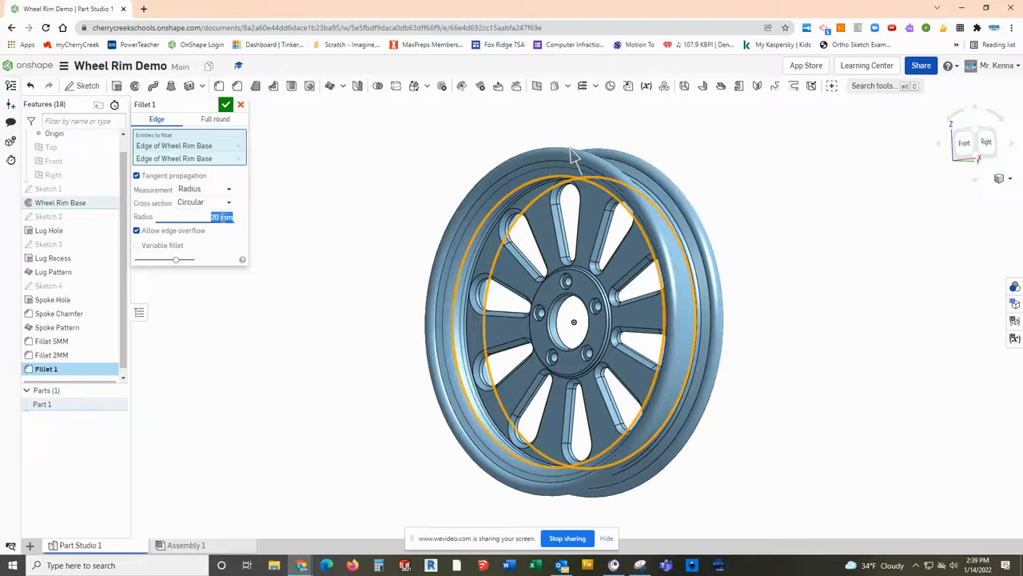
Name the fillet feature Fillet 20MM and accept it.
{"action": "left_click", "coordinate": [162, 104]}
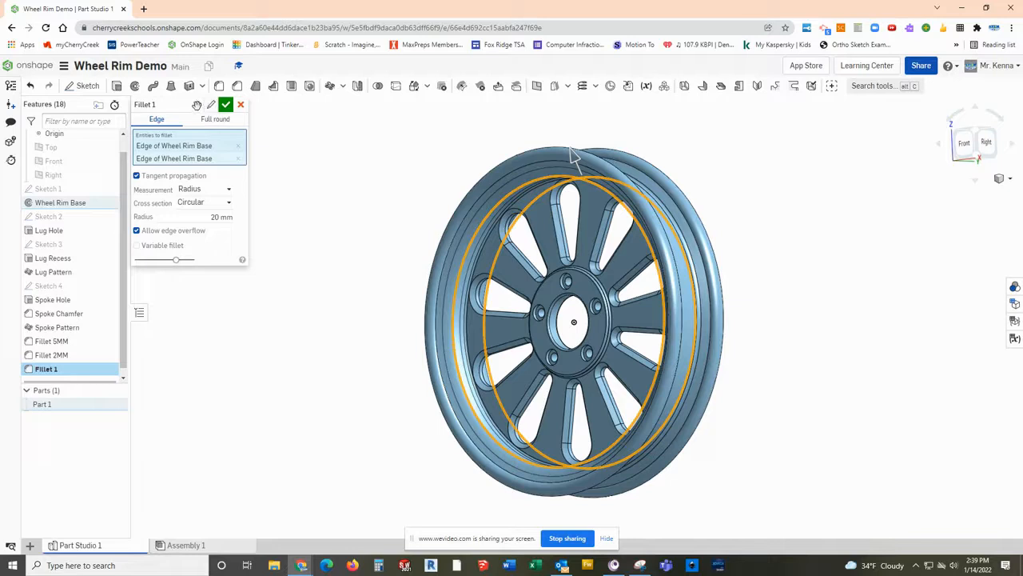
{"action": "left_click", "coordinate": [210, 104]}
{"action": "type", "text": "Fillet"}
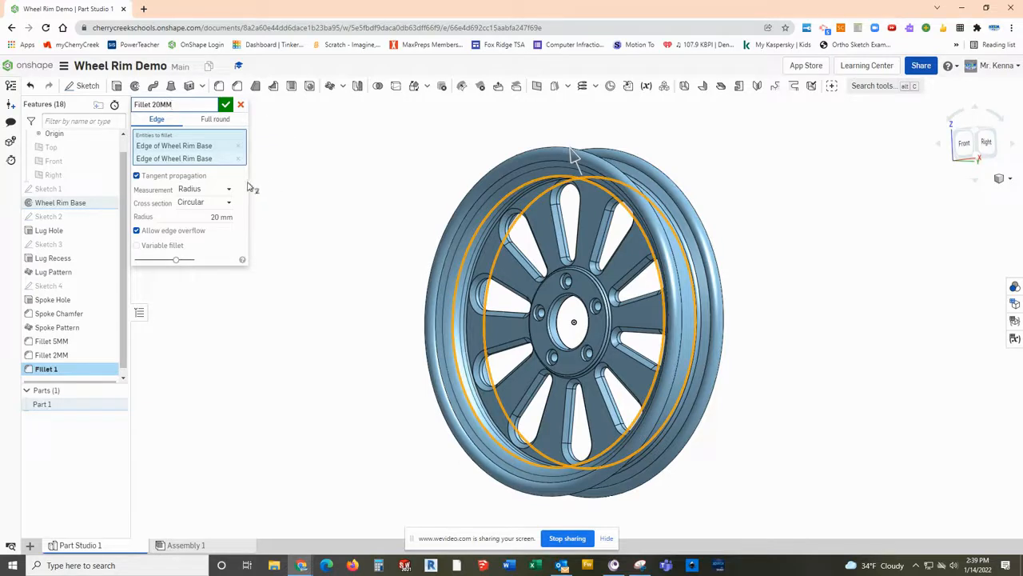
{"action": "left_click", "coordinate": [226, 104]}
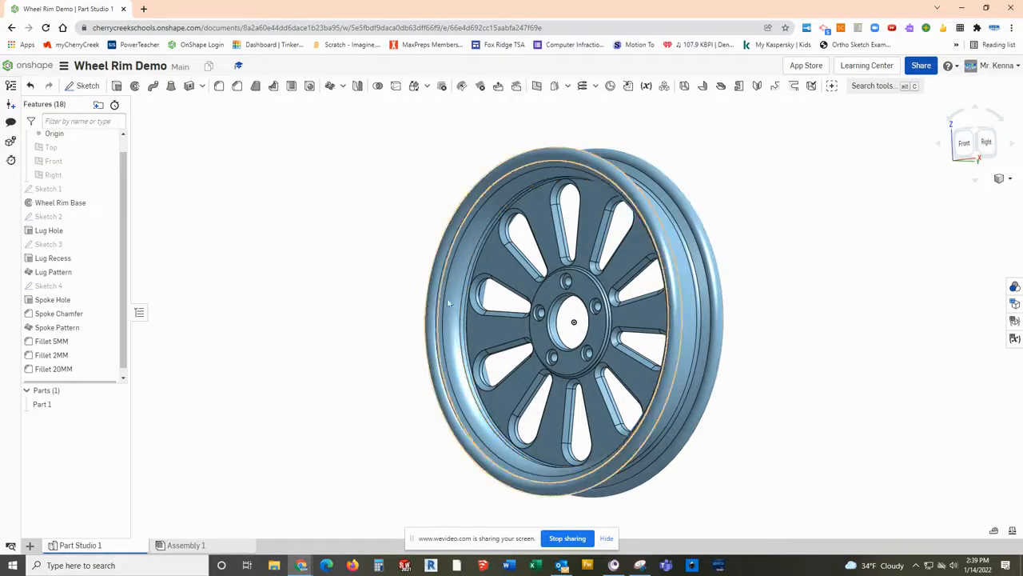
{"action": "right_click_drag", "start_coordinate": [744, 272], "coordinate": [720, 233]}
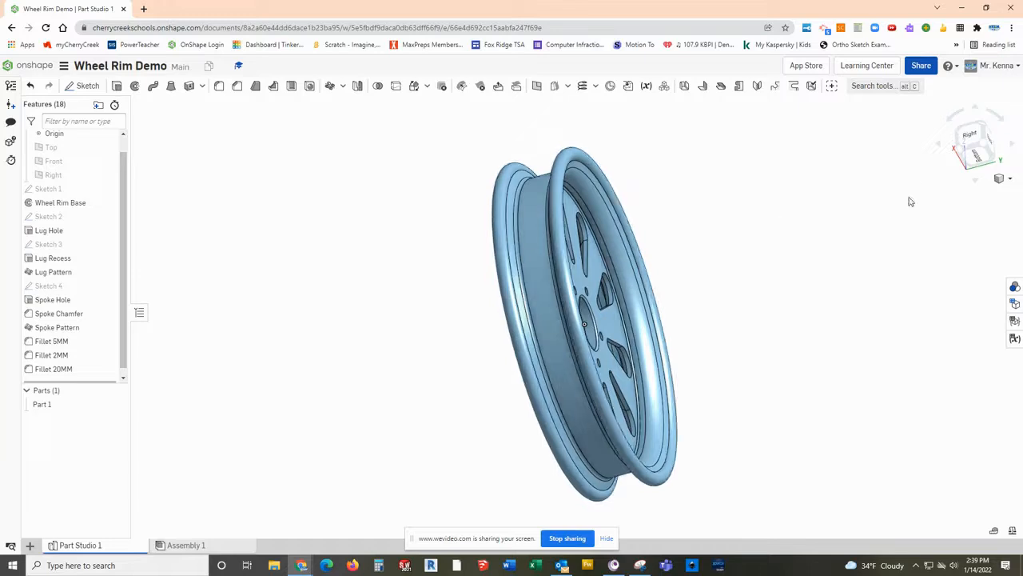
{"action": "left_click", "coordinate": [983, 125]}
{"action": "left_click", "coordinate": [958, 141]}
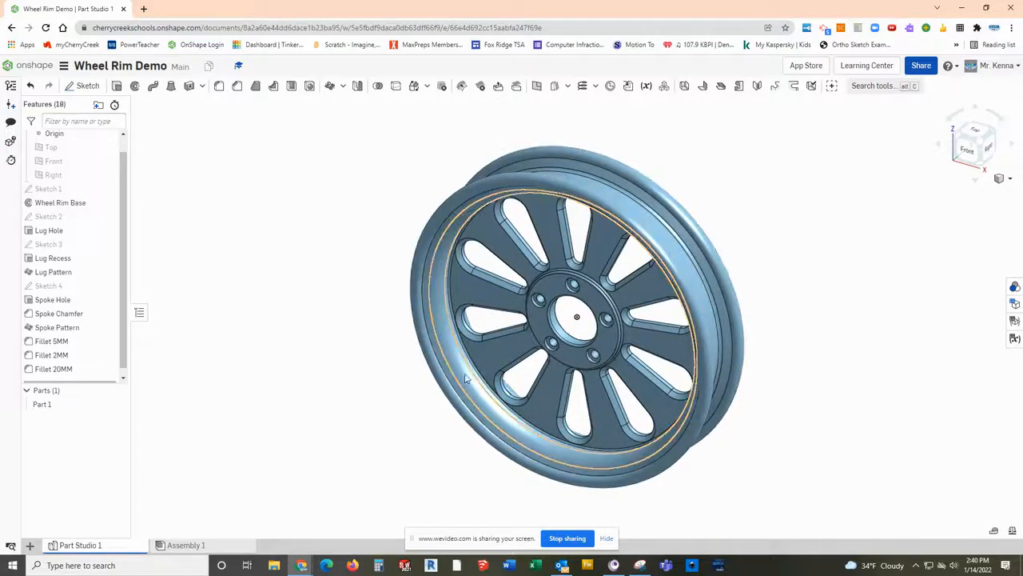
{"action": "middle_click_drag", "start_coordinate": [362, 405], "coordinate": [472, 405]}
{"action": "scroll", "coordinate": [472, 404], "scroll_direction": "up", "scroll_amount": 3}
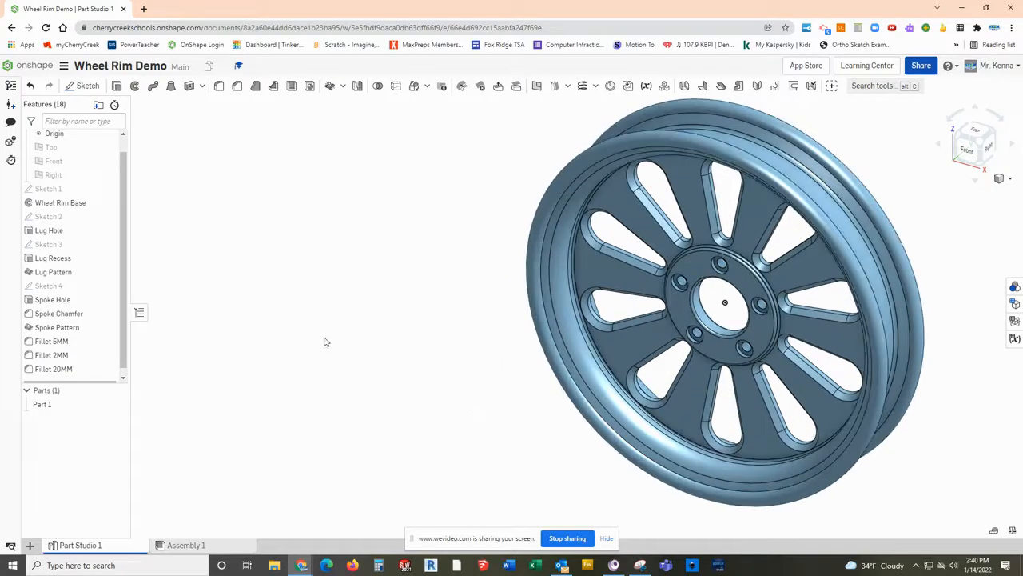
Rename Part 1 as Wheel Rim.
{"action": "right_click", "coordinate": [39, 404]}
{"action": "left_click", "coordinate": [71, 237]}
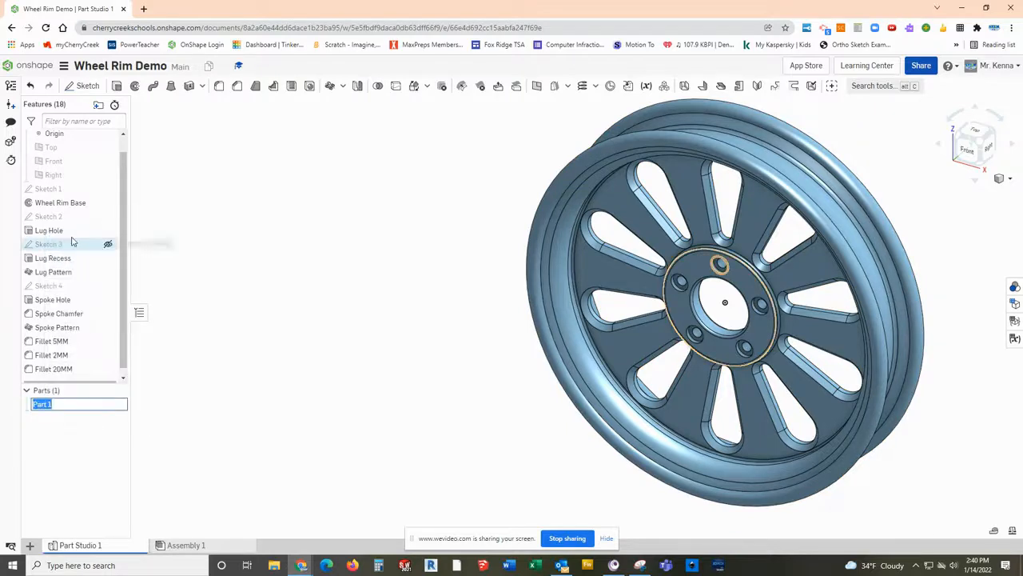
{"action": "type", "text": "Wheel Rim"}
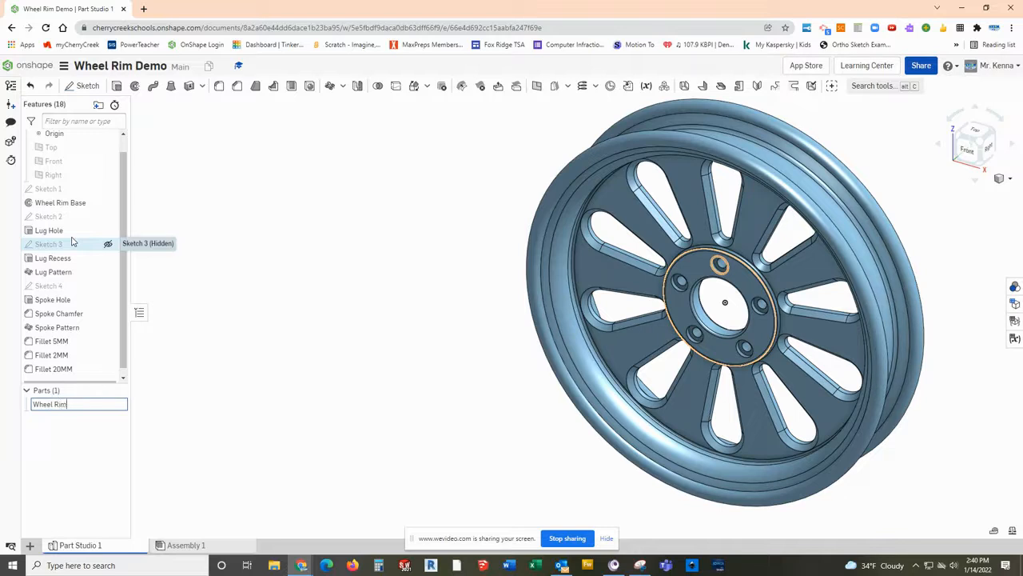
{"action": "key", "text": "Return"}
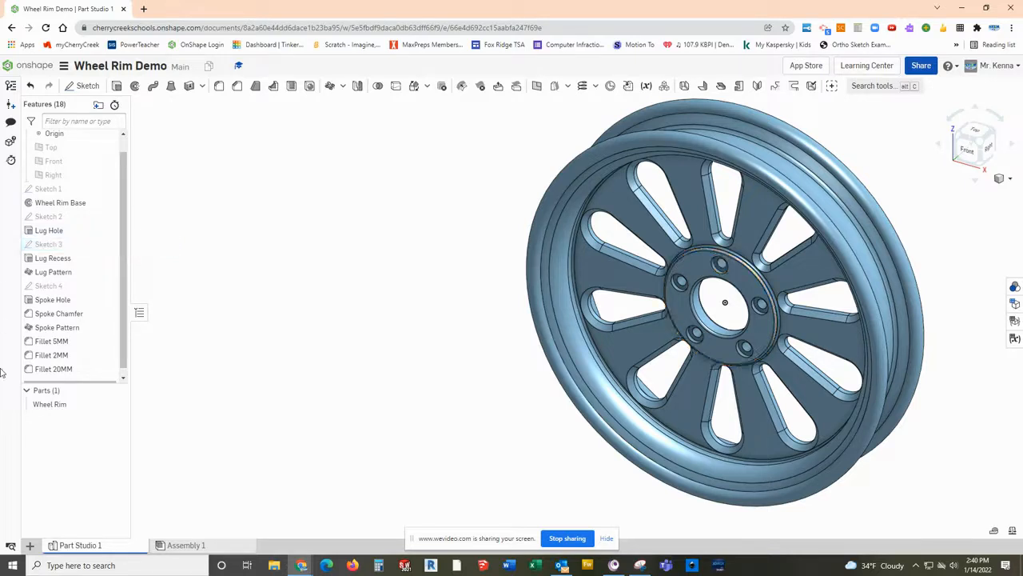
Assign Aluminum - 7075 from the Onshape Material Library to the Wheel Rim part.
{"action": "right_click", "coordinate": [48, 409]}
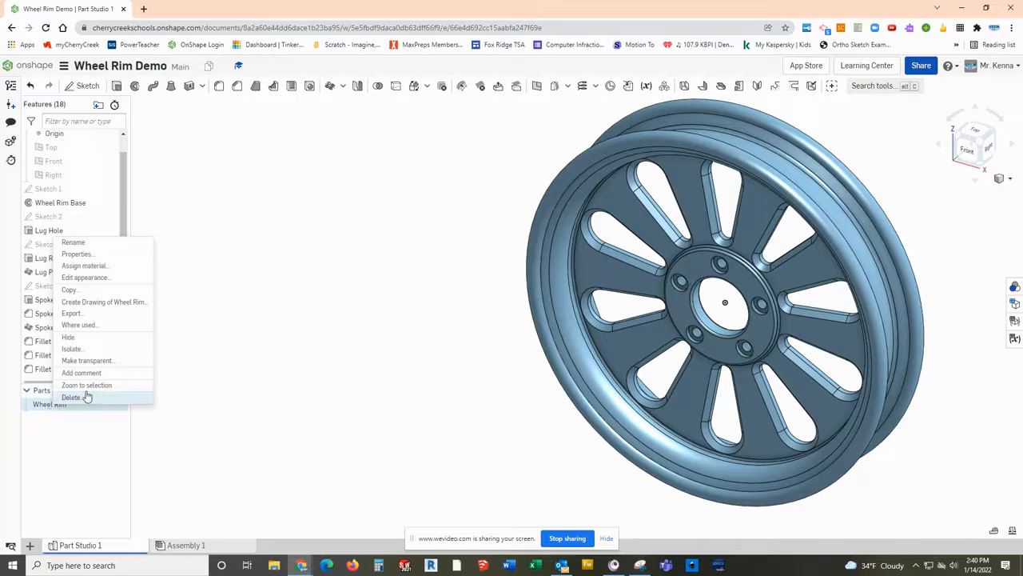
{"action": "left_click", "coordinate": [93, 266]}
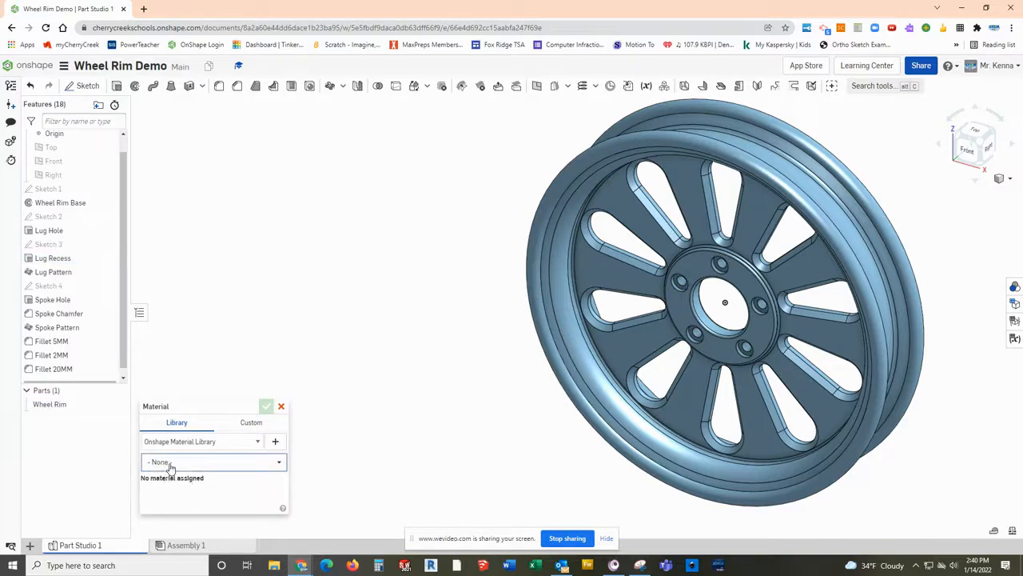
{"action": "left_click", "coordinate": [169, 464]}
{"action": "type", "text": "Alum"}
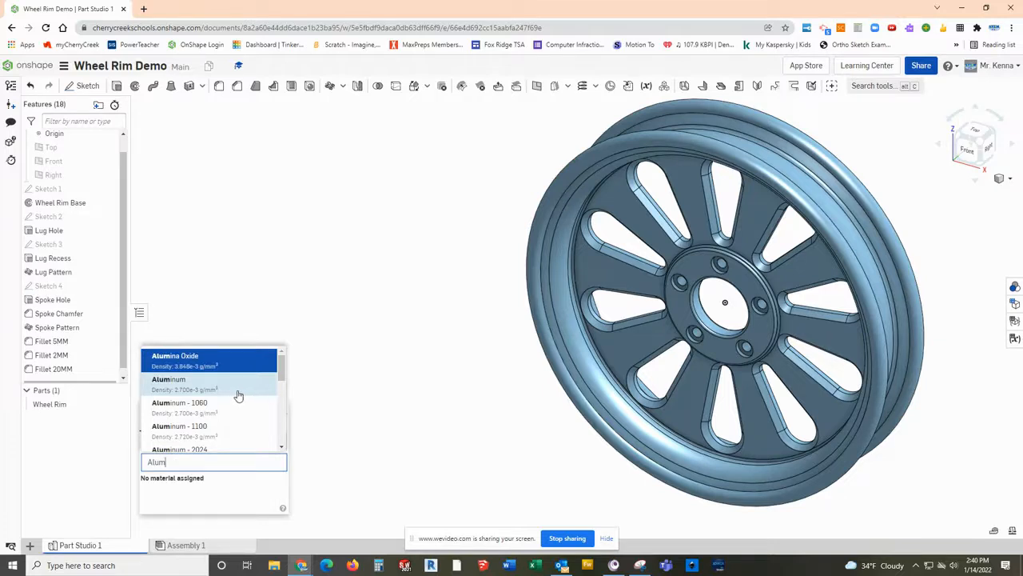
{"action": "left_click_drag", "start_coordinate": [283, 370], "coordinate": [288, 415]}
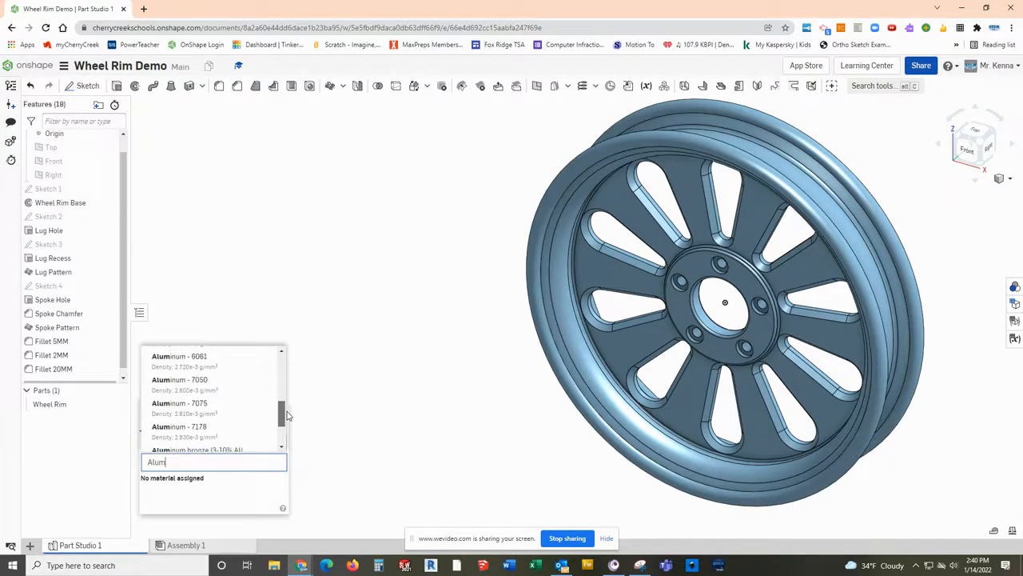
{"action": "left_click", "coordinate": [182, 409]}
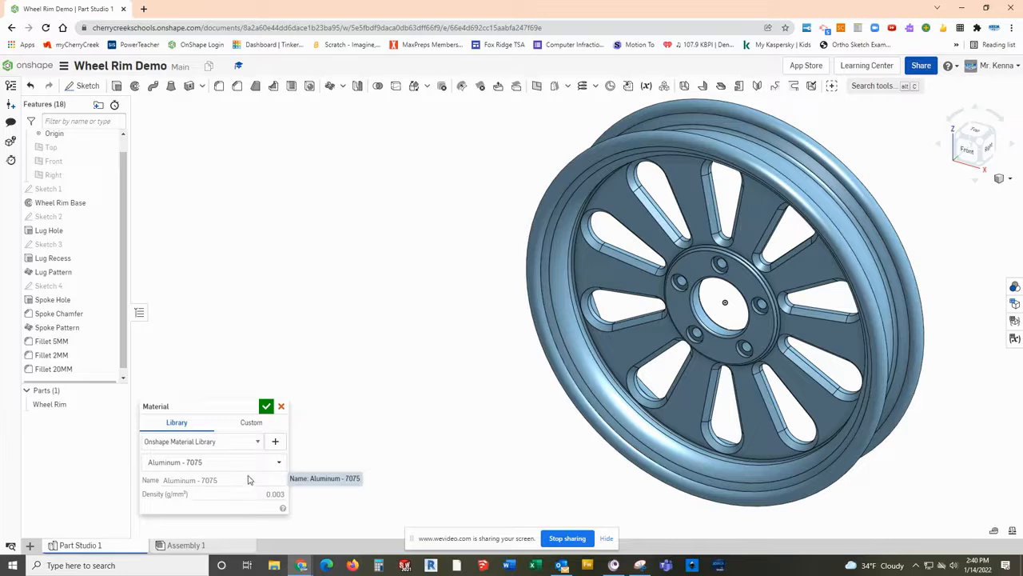
{"action": "left_click", "coordinate": [266, 407]}
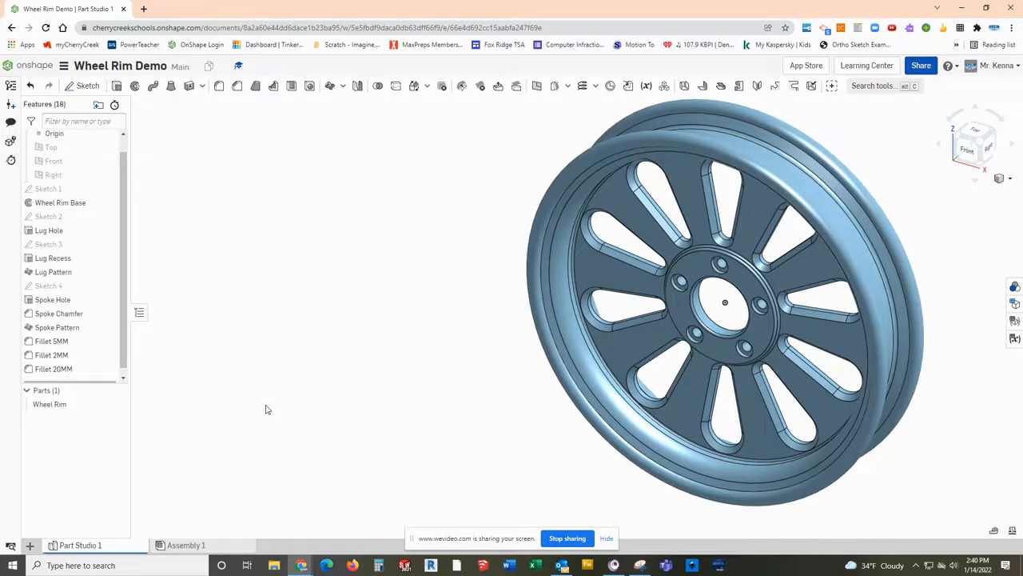
Change the Wheel Rim part's appearance to the lightest grey in the color palette.
{"action": "right_click", "coordinate": [60, 404]}
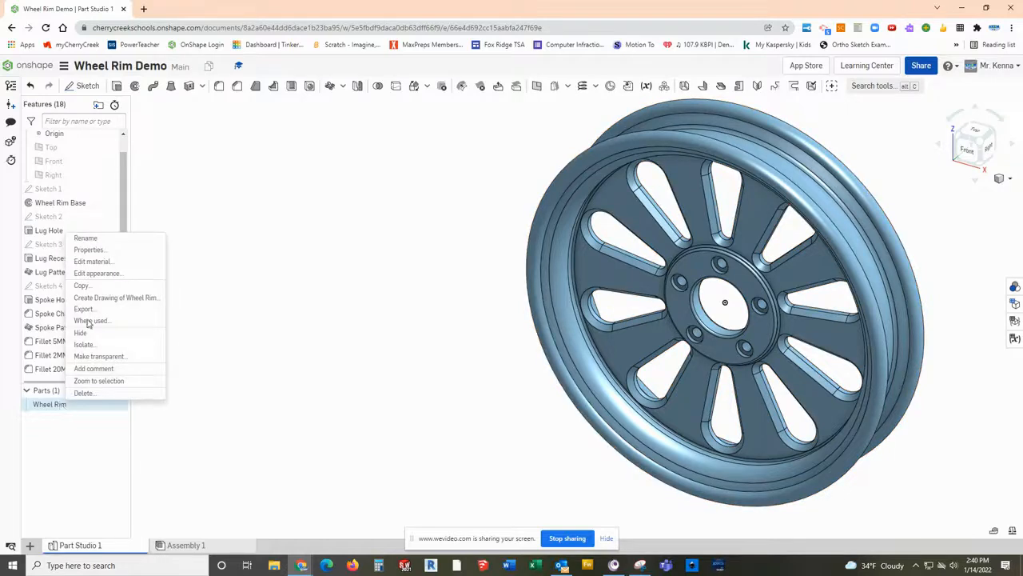
{"action": "left_click", "coordinate": [112, 273]}
{"action": "left_click", "coordinate": [135, 377]}
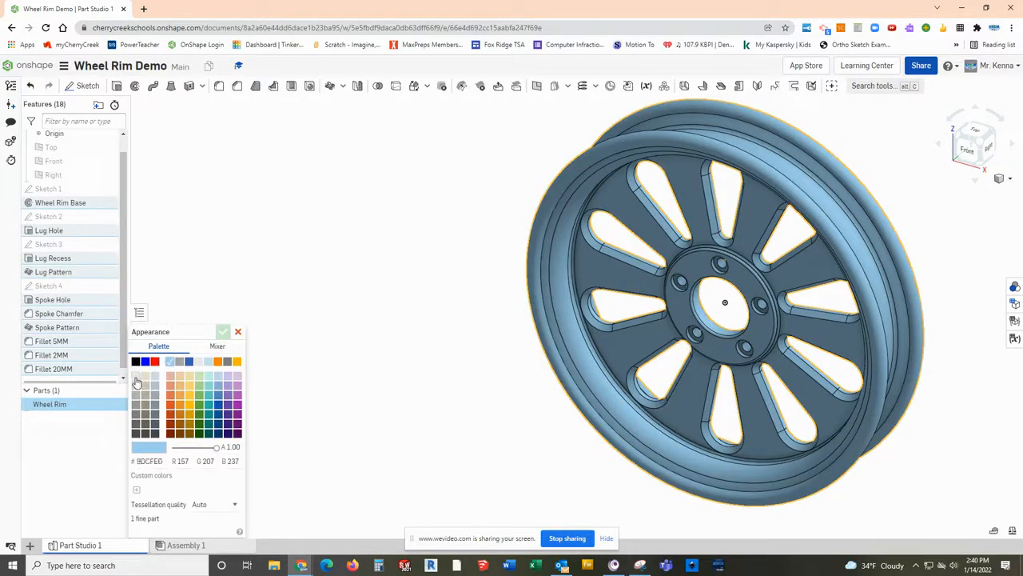
{"action": "left_click", "coordinate": [224, 332]}
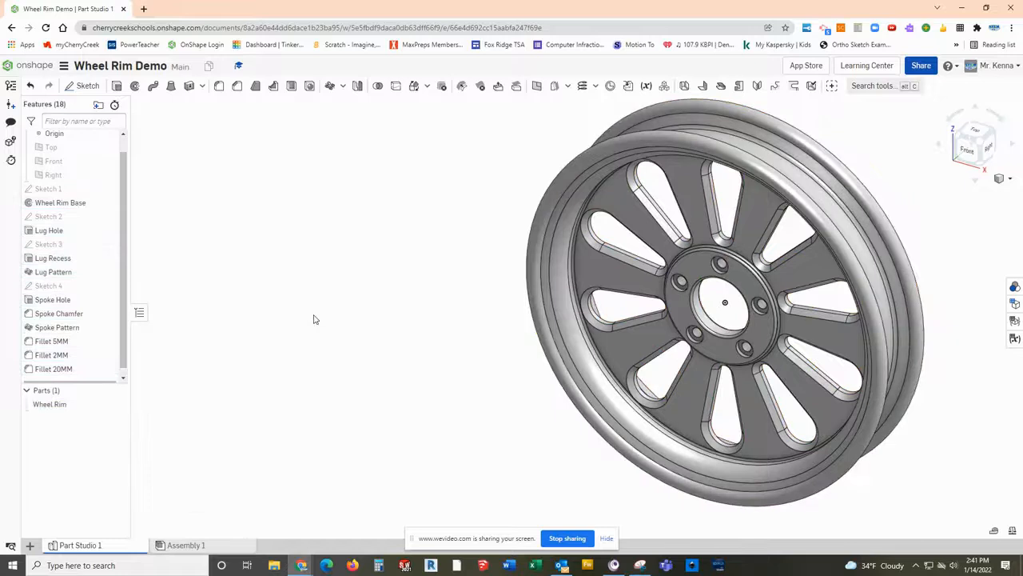
Display the mass properties of the Wheel Rim part.
{"action": "left_click", "coordinate": [51, 404]}
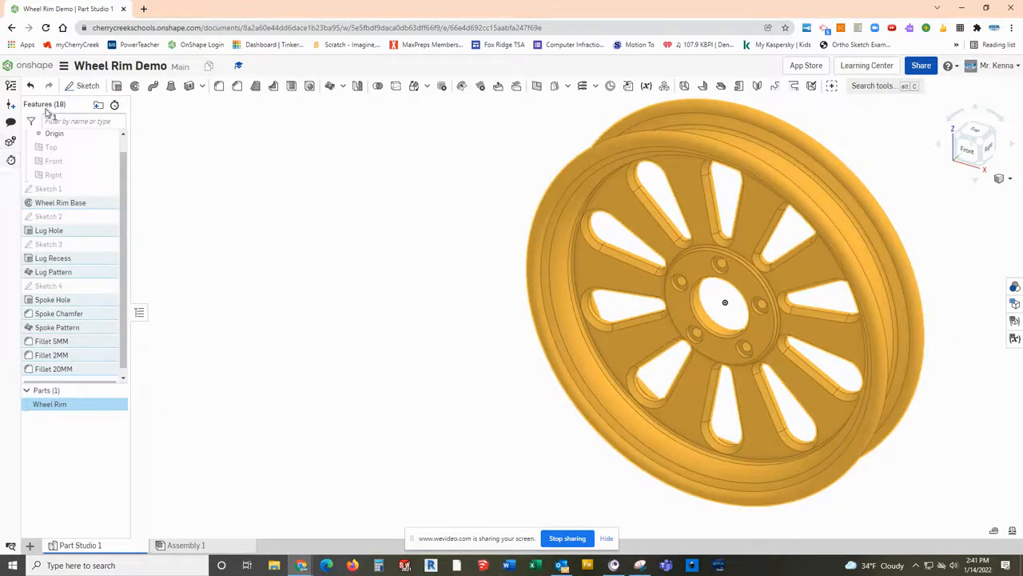
{"action": "left_click", "coordinate": [1013, 532]}
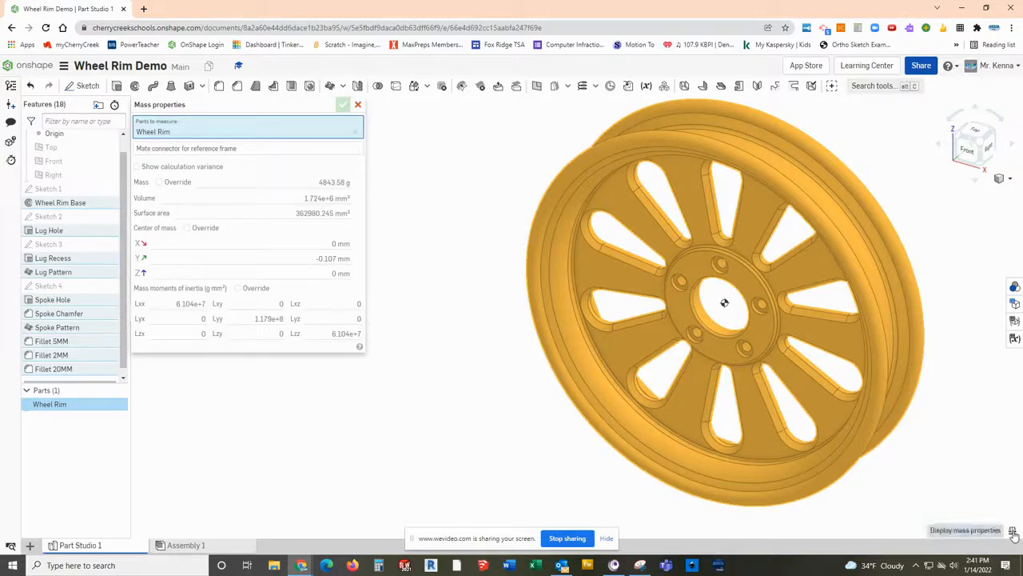